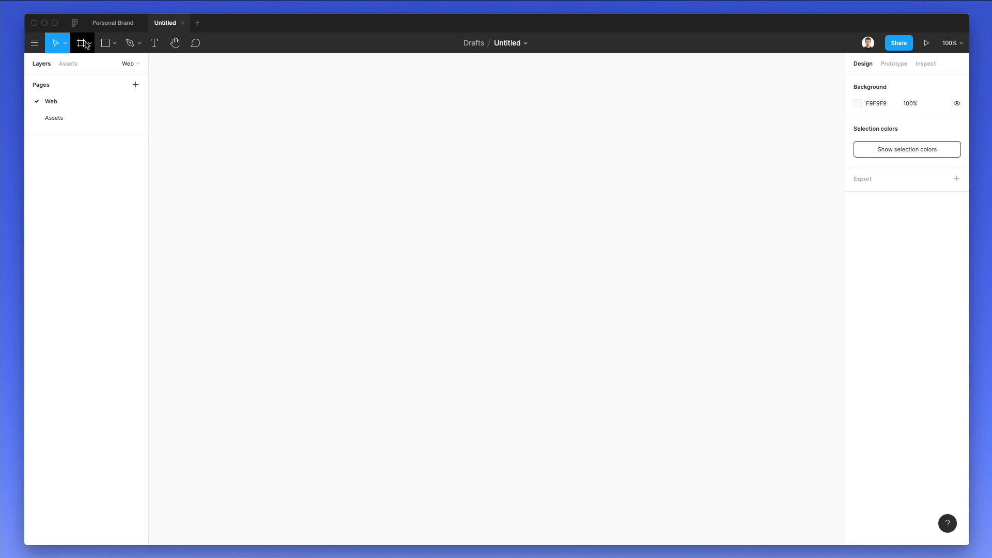
Create a 1440 × 1024 Desktop frame on the Web page and rename it 1.
{"action": "key", "text": "f"}
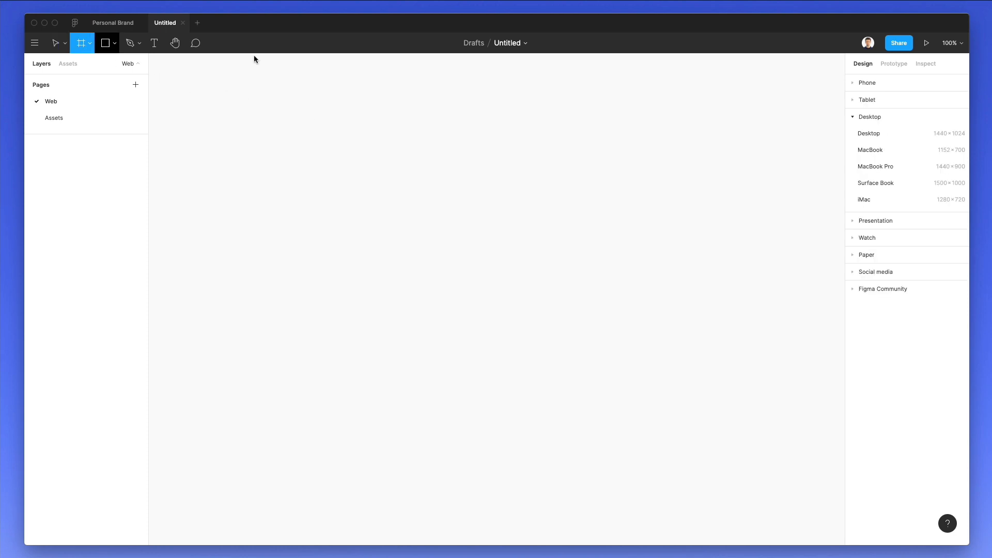
{"action": "left_click", "coordinate": [877, 136]}
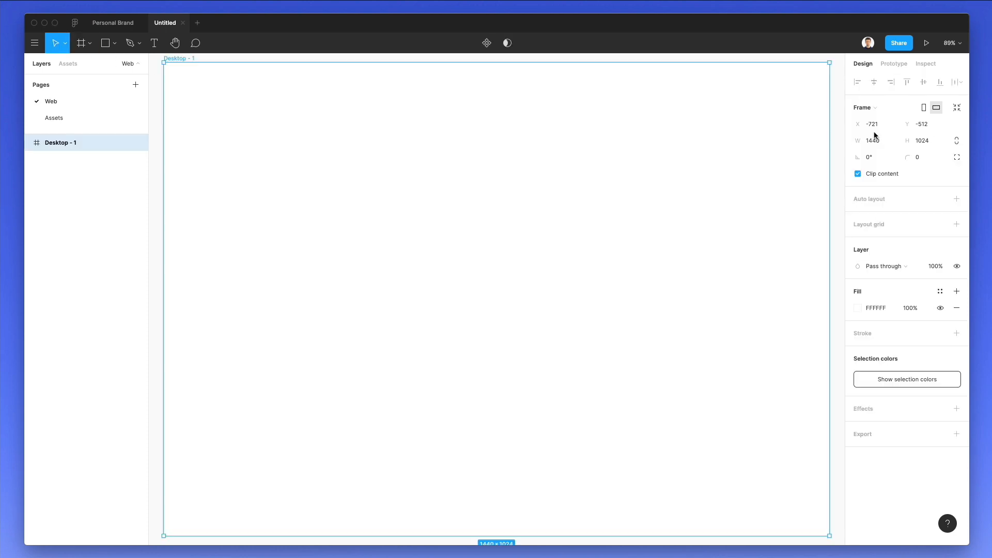
{"action": "scroll", "coordinate": [486, 157], "scroll_direction": "down", "scroll_amount": 3}
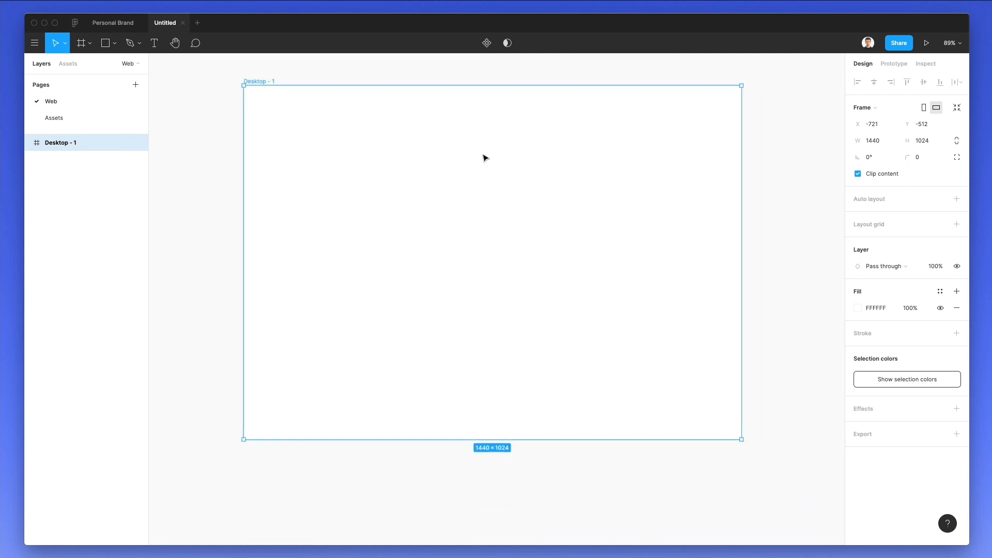
{"action": "double_click", "coordinate": [75, 143]}
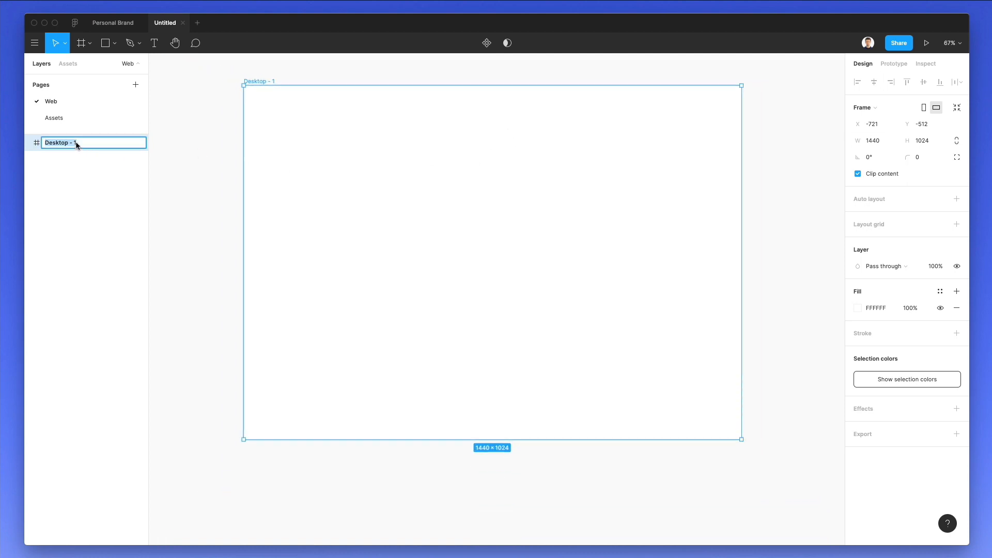
{"action": "type", "text": "1"}
{"action": "key", "text": "Return"}
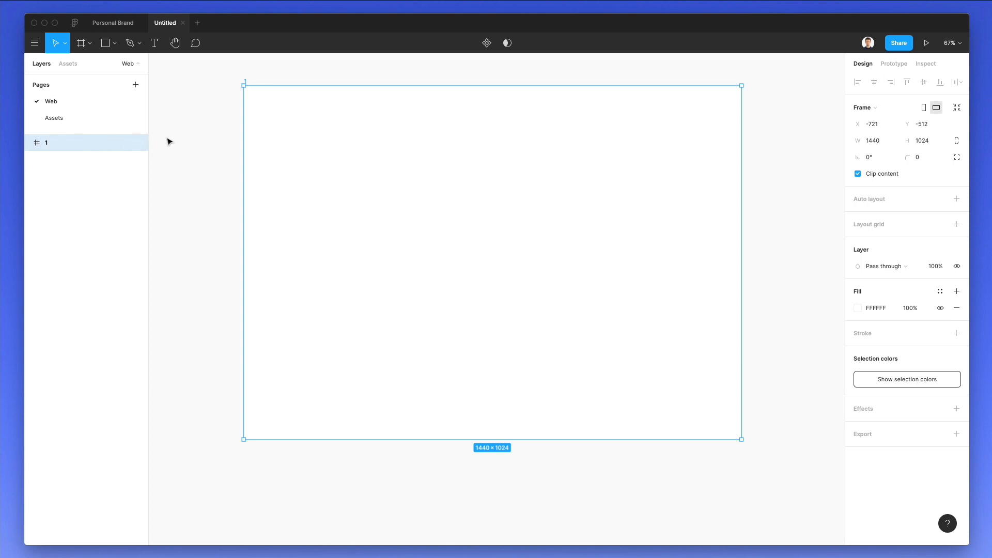
Add a text layer reading "Supreme" in the upper-left area of frame 1.
{"action": "scroll", "coordinate": [394, 193], "scroll_direction": "down", "scroll_amount": 2}
{"action": "scroll", "coordinate": [394, 193], "scroll_direction": "down", "scroll_amount": 3}
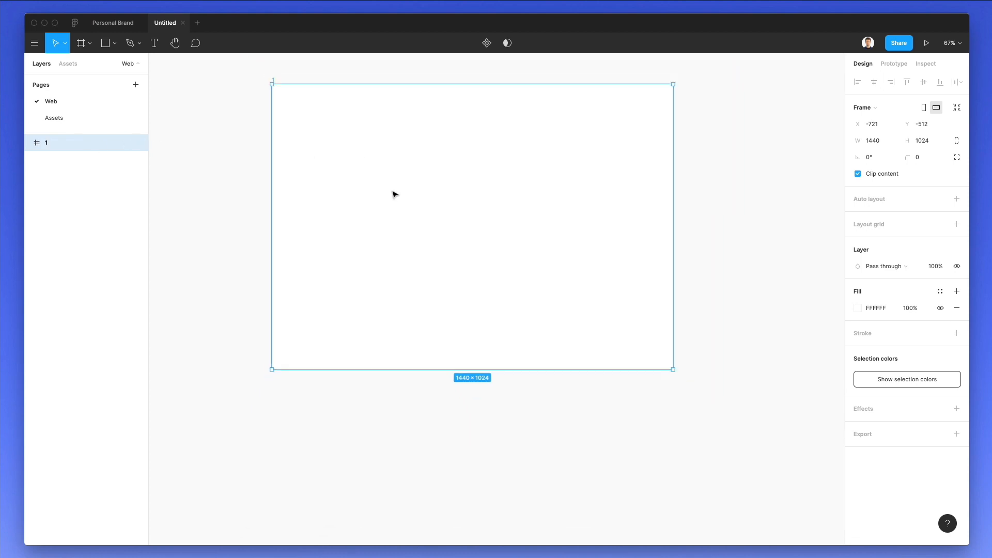
{"action": "scroll", "coordinate": [394, 194], "scroll_direction": "down", "scroll_amount": 1}
{"action": "scroll", "coordinate": [432, 263], "scroll_direction": "up", "scroll_amount": 2}
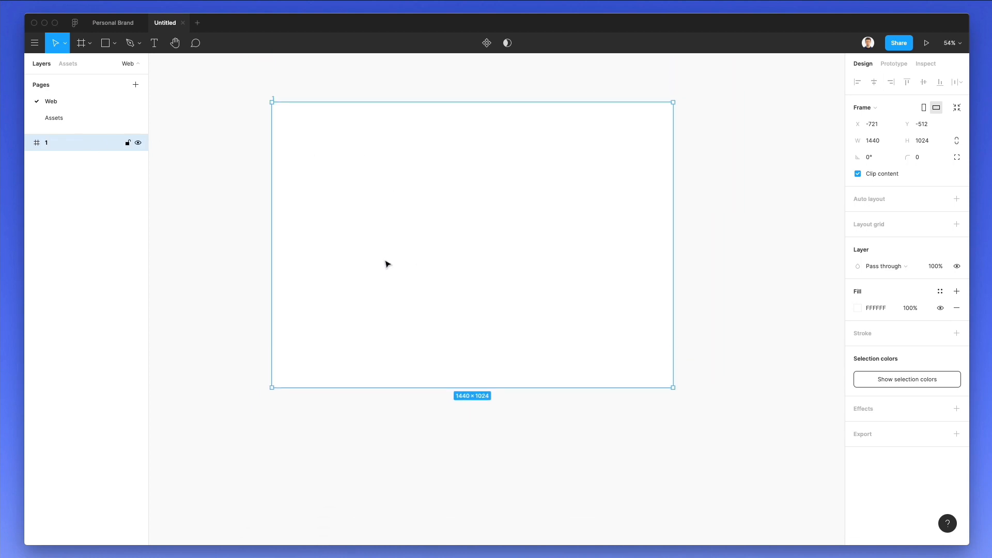
{"action": "left_click", "coordinate": [224, 160]}
{"action": "key", "text": "t"}
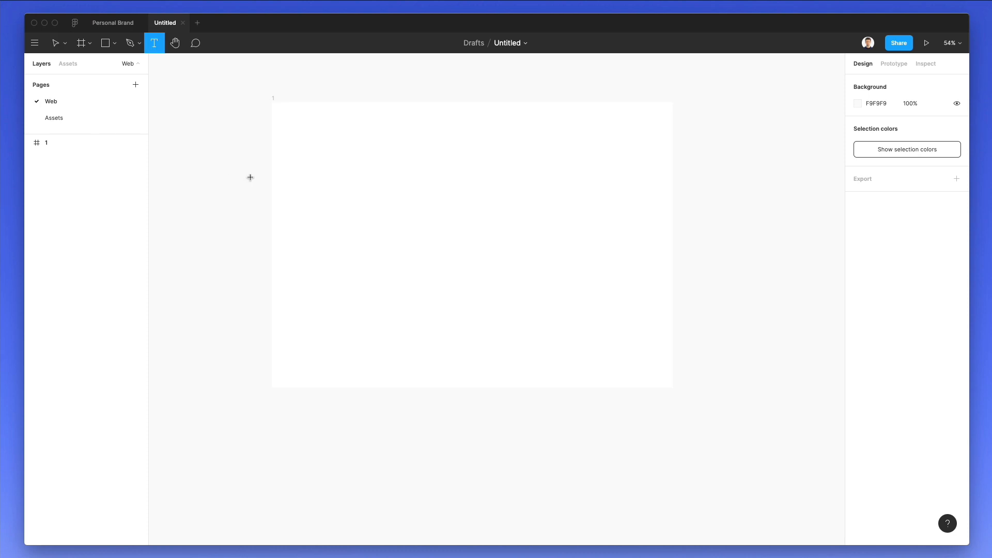
{"action": "left_click", "coordinate": [303, 138]}
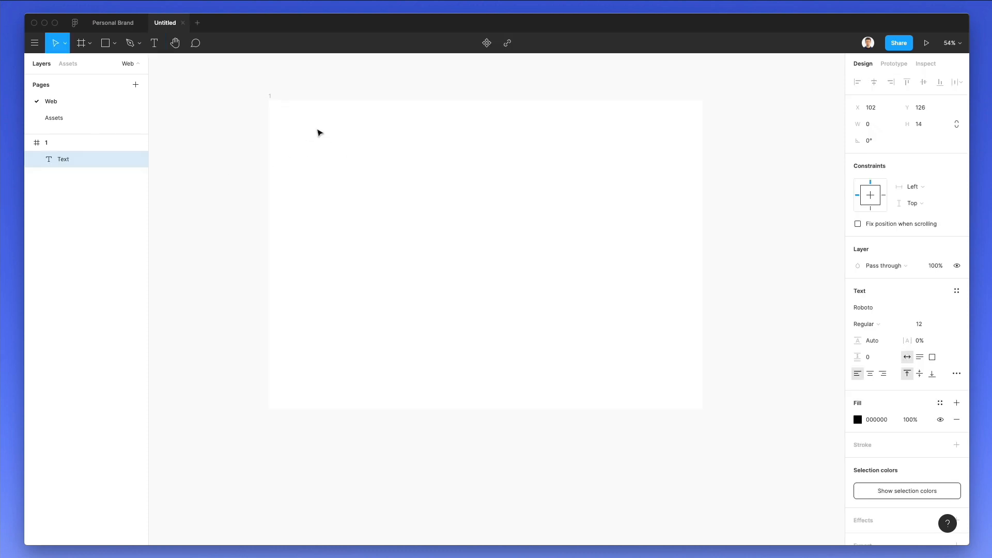
{"action": "scroll", "coordinate": [317, 133], "scroll_direction": "up", "scroll_amount": 5}
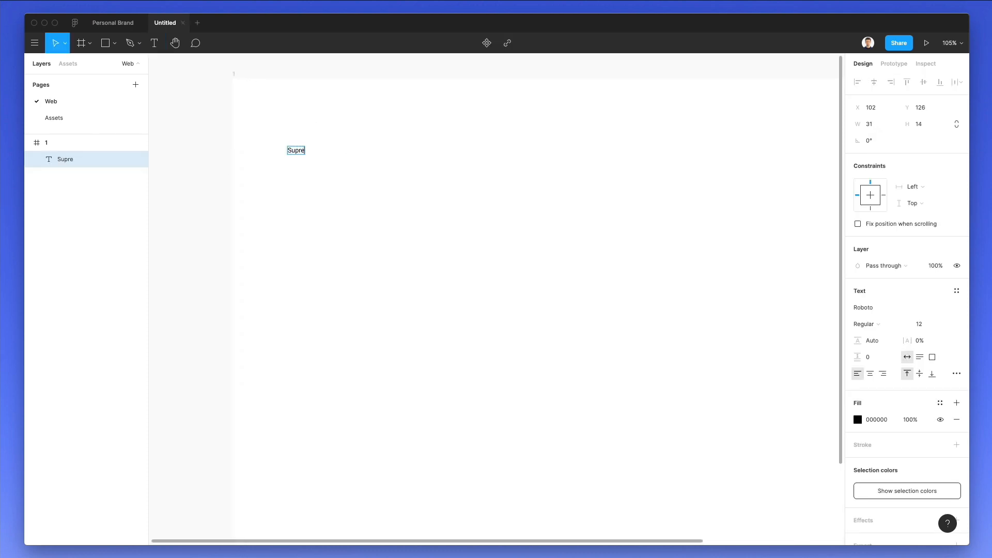
{"action": "type", "text": "Supreme"}
{"action": "key", "text": "Escape"}
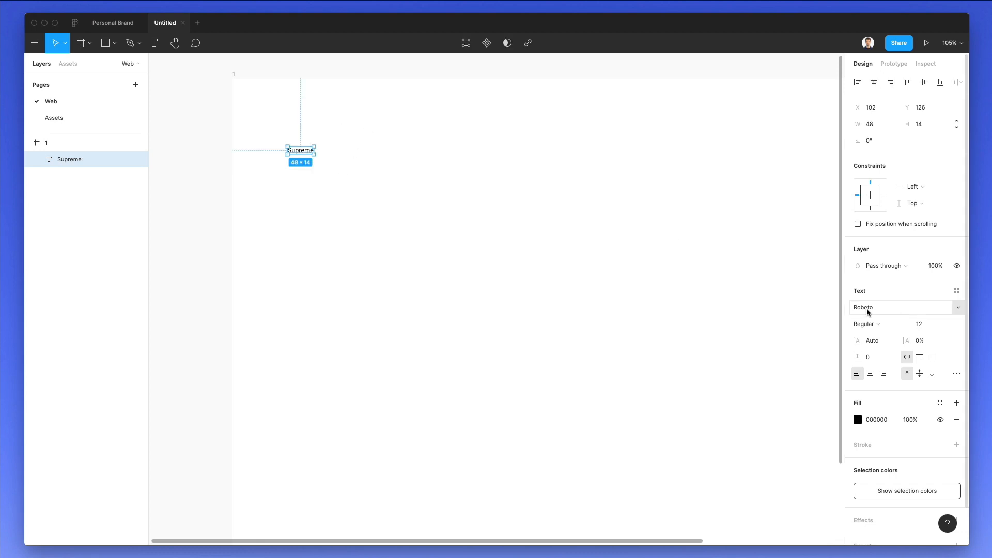
Set the Supreme text's font to Montserrat and its size to 24.
{"action": "left_click", "coordinate": [910, 309]}
{"action": "type", "text": "Montserrat"}
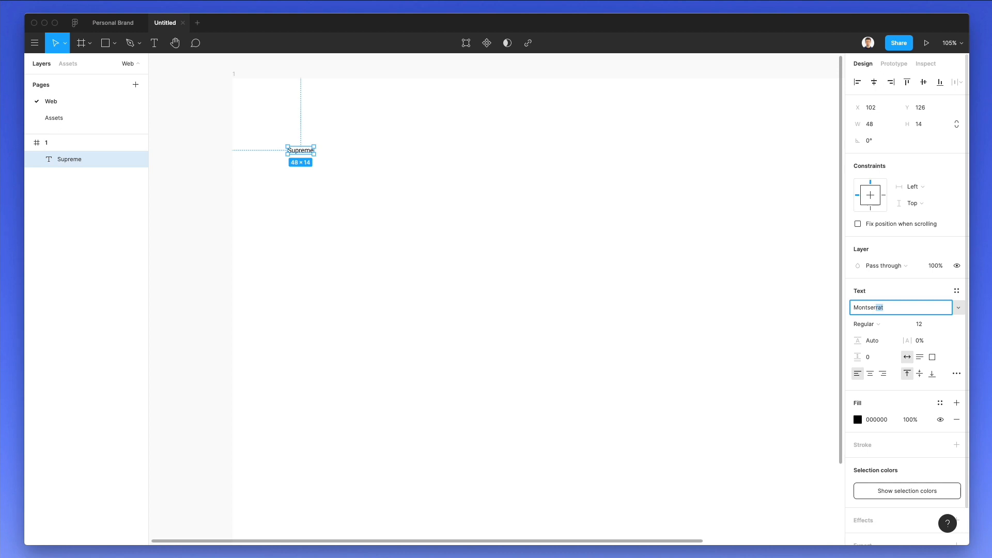
{"action": "key", "text": "Return"}
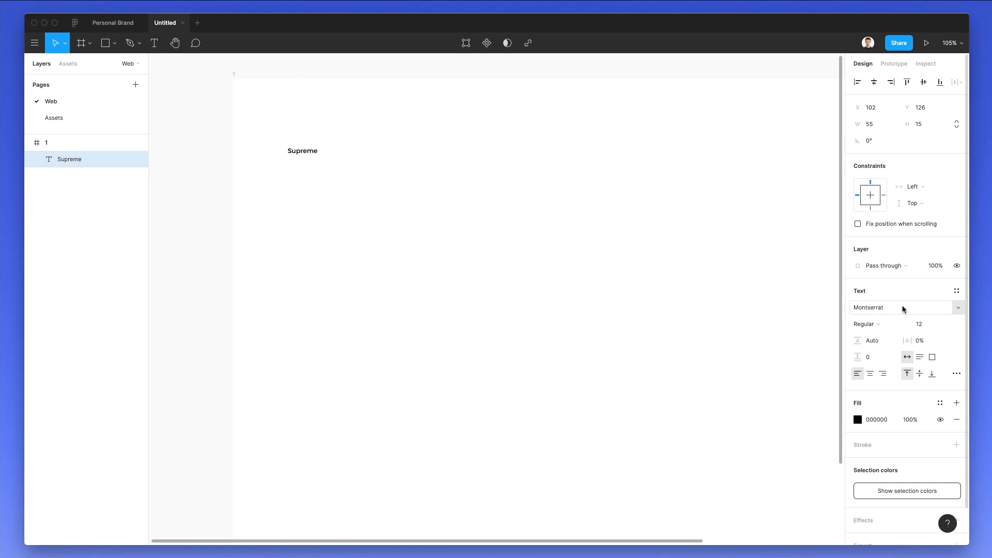
{"action": "left_click", "coordinate": [923, 324]}
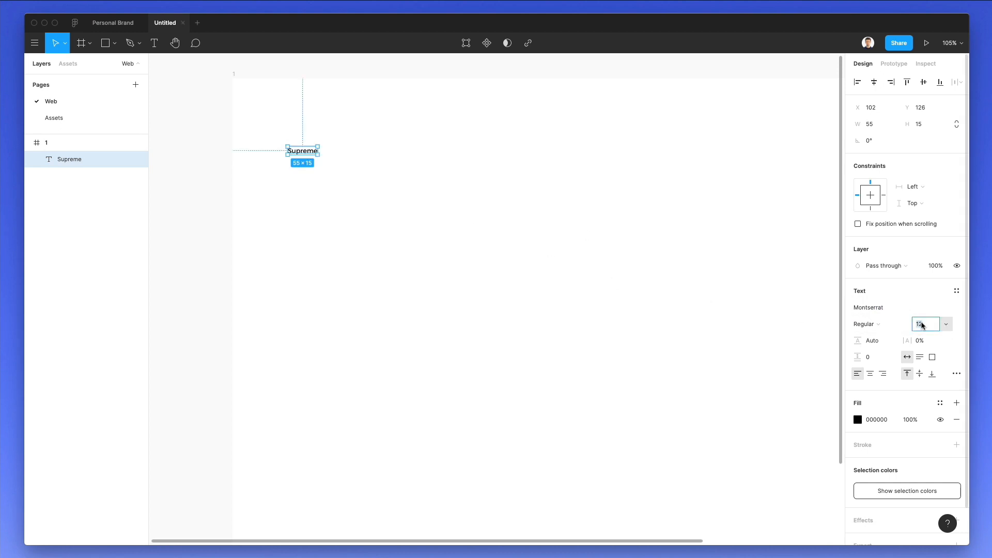
{"action": "key", "text": "Up"}
{"action": "key", "text": "Up"}
{"action": "key", "text": "Up"}
{"action": "key", "text": "Up"}
{"action": "key", "text": "Up"}
{"action": "key", "text": "Up"}
{"action": "key", "text": "Up"}
{"action": "key", "text": "Up"}
{"action": "key", "text": "Up"}
{"action": "key", "text": "Up"}
{"action": "key", "text": "Up"}
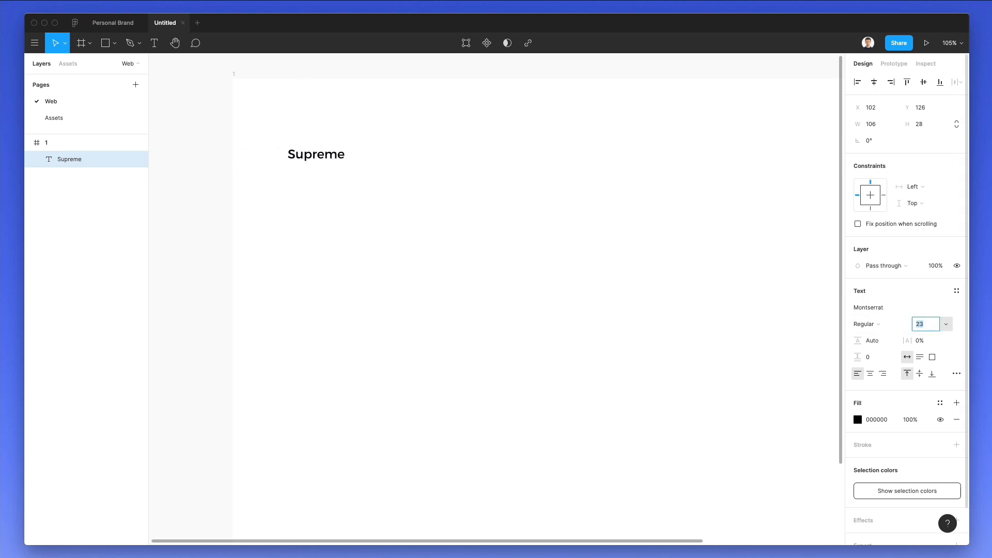
{"action": "key", "text": "Up"}
{"action": "left_click", "coordinate": [390, 228]}
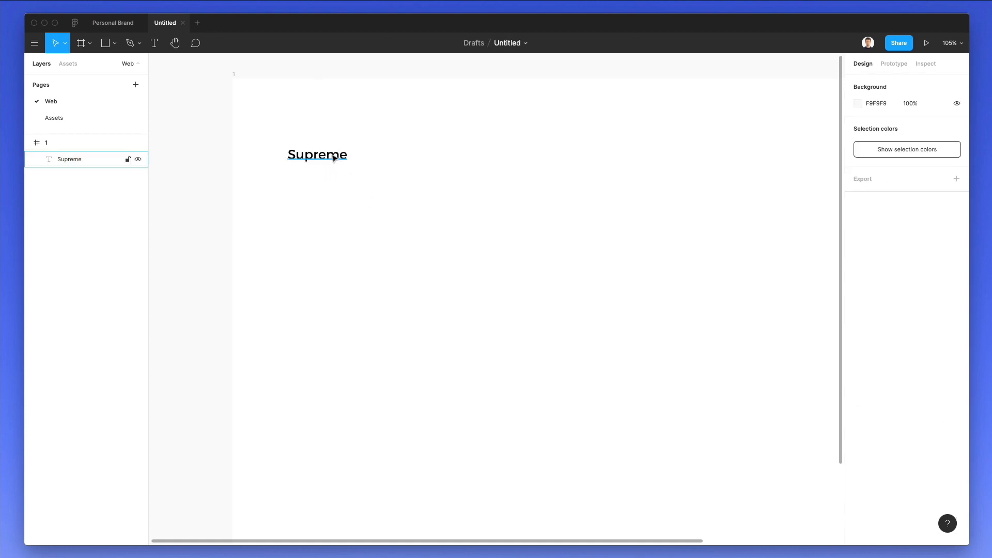
Move the Supreme text to about X 48, Y 40 near the frame's upper-left corner and style it SemiBold at size 26.
{"action": "left_click_drag", "start_coordinate": [334, 158], "coordinate": [304, 111]}
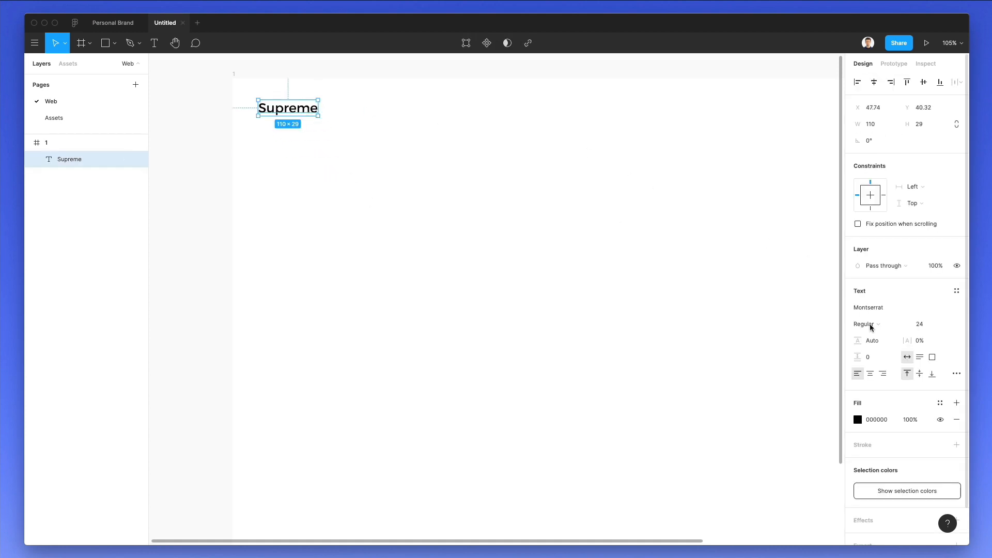
{"action": "left_click", "coordinate": [918, 324]}
{"action": "key", "text": "Up"}
{"action": "key", "text": "Up"}
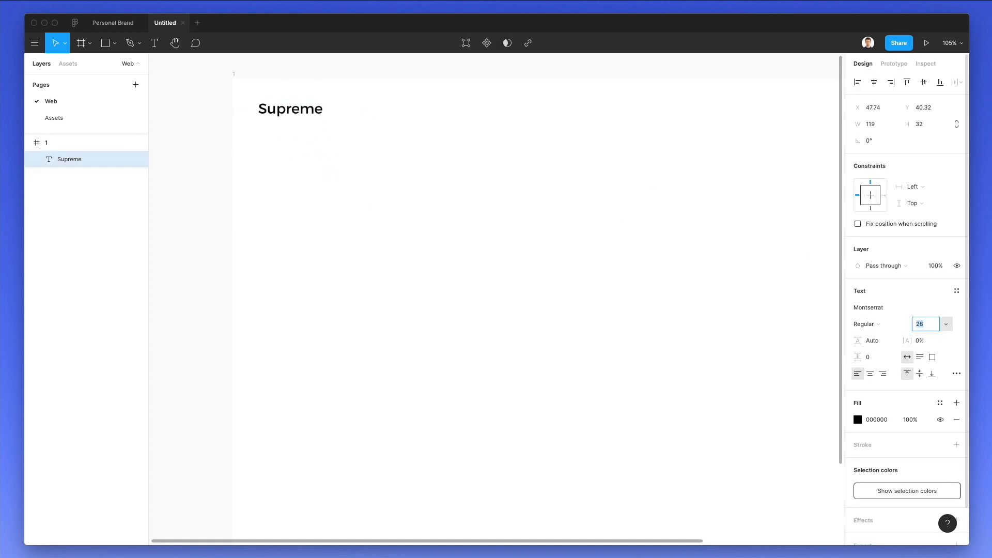
{"action": "left_click", "coordinate": [864, 324]}
{"action": "left_click", "coordinate": [867, 347]}
{"action": "left_click", "coordinate": [356, 200]}
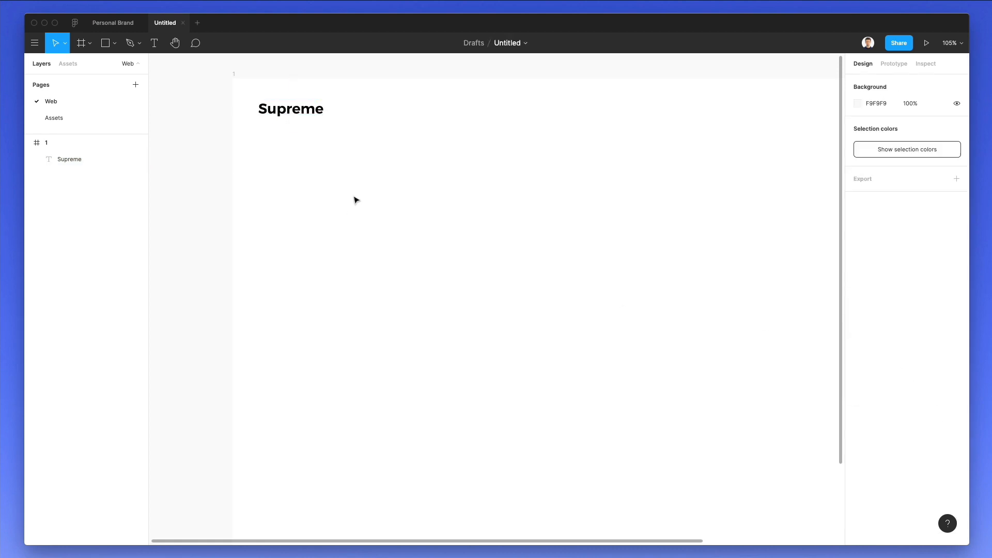
Duplicate the Supreme text across to the frame's upper-right area, level with the original, and set the copy's font size to 15.
{"action": "scroll", "coordinate": [356, 200], "scroll_direction": "down", "scroll_amount": 5}
{"action": "left_click_drag", "start_coordinate": [284, 133], "coordinate": [631, 144]}
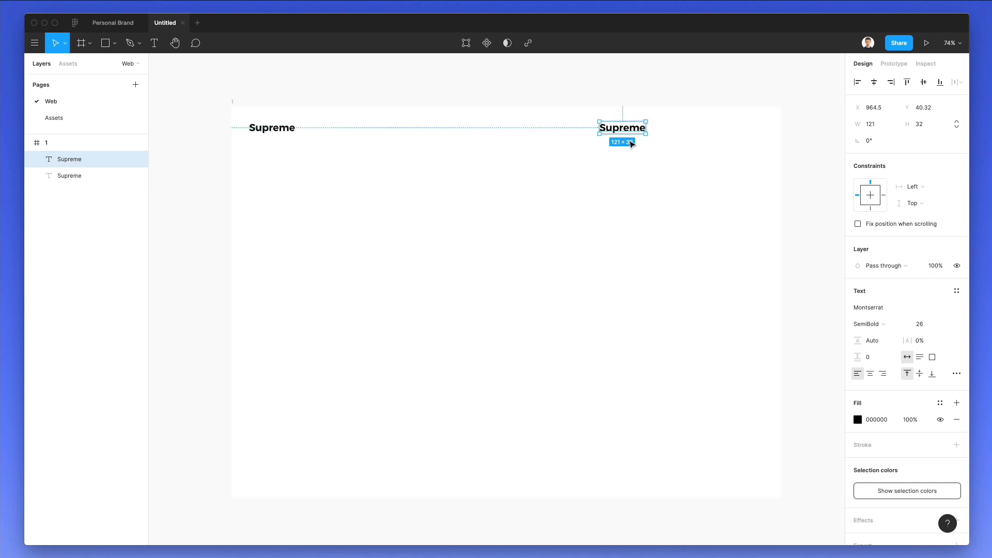
{"action": "left_click", "coordinate": [918, 324]}
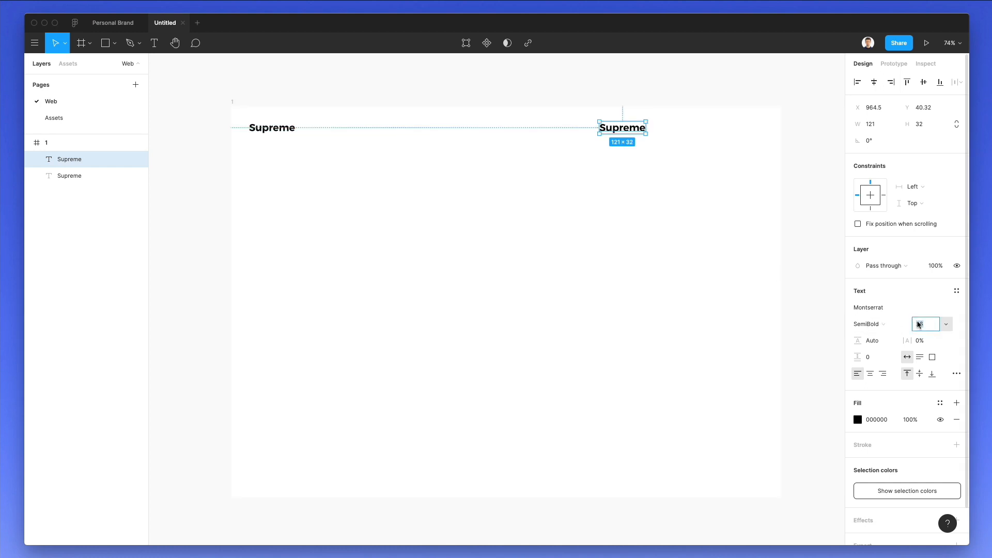
{"action": "type", "text": "15"}
{"action": "key", "text": "Return"}
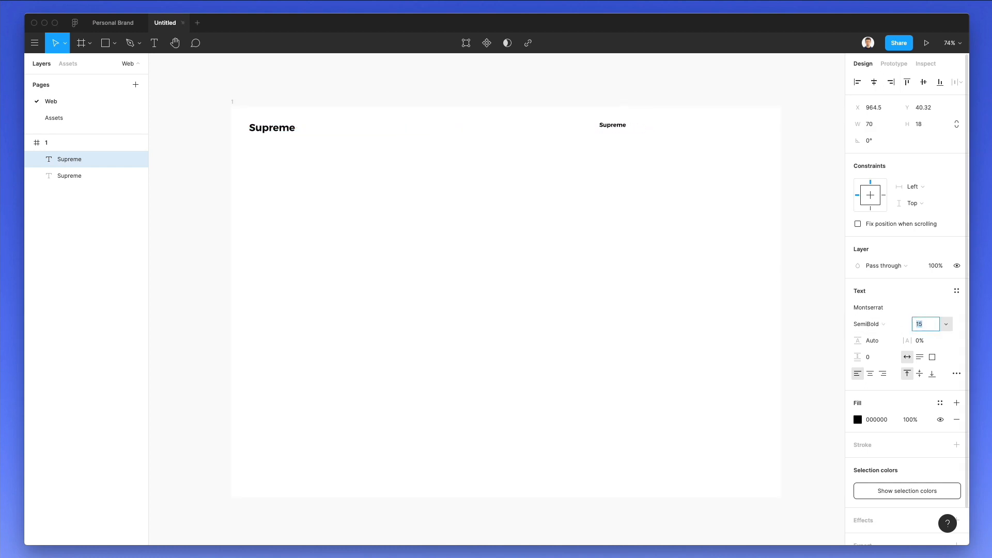
Align the small text copy with the middle of the Supreme logo, at about X 943, and change its wording to "About".
{"action": "left_click", "coordinate": [557, 189]}
{"action": "left_click_drag", "start_coordinate": [609, 125], "coordinate": [600, 128]}
{"action": "double_click", "coordinate": [602, 127]}
{"action": "type", "text": "Ab"}
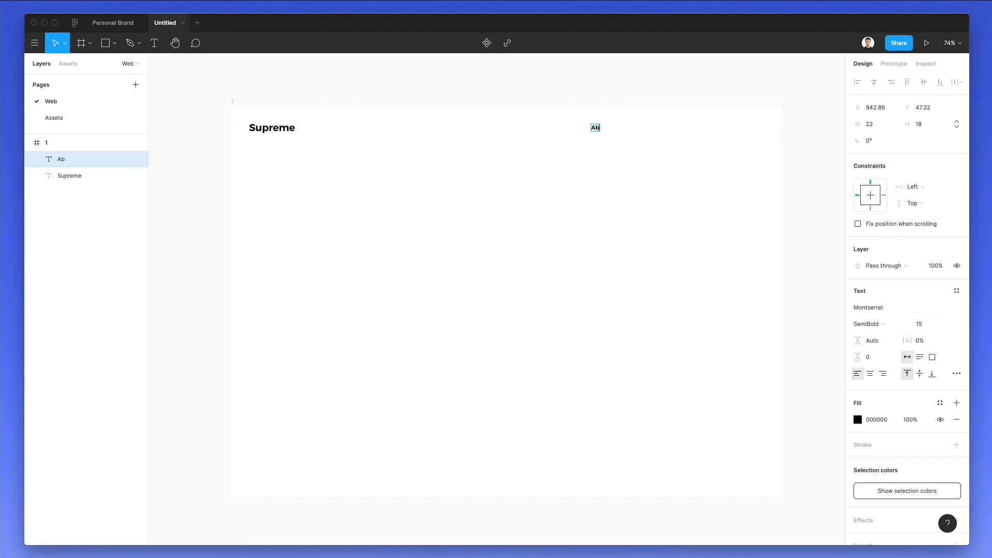
{"action": "type", "text": "out"}
{"action": "key", "text": "Escape"}
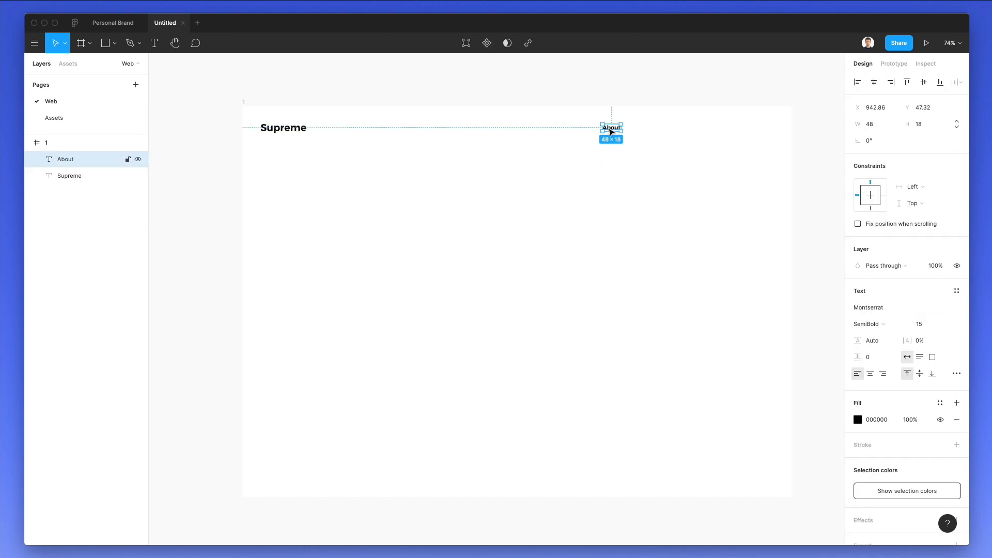
Duplicate the About link to its right at the same height and change the copy's text to "Services".
{"action": "left_click_drag", "start_coordinate": [612, 130], "coordinate": [652, 129], "text": "alt"}
{"action": "double_click", "coordinate": [652, 128]}
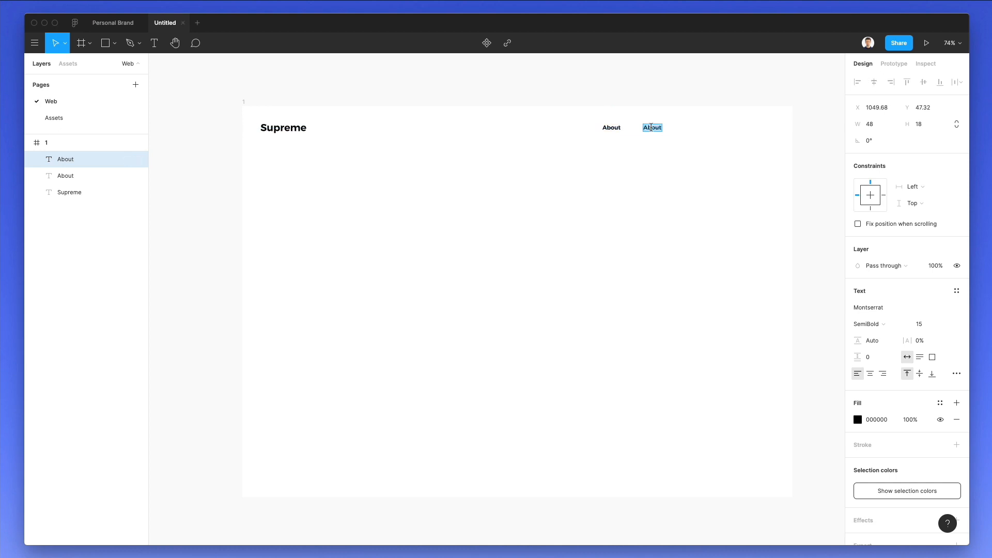
{"action": "type", "text": "Services"}
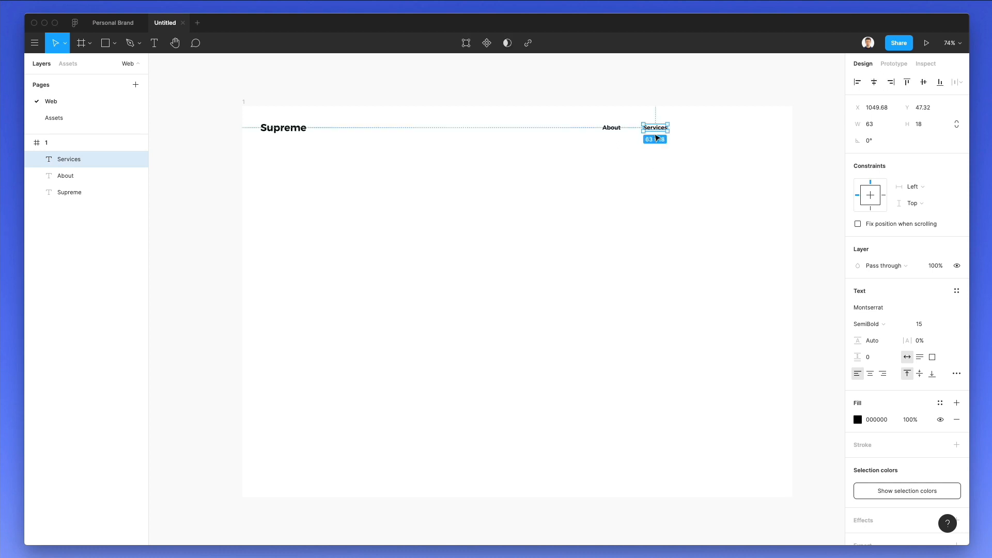
Duplicate the Services link to its right at the same height and change the copy's text to "Portfolio".
{"action": "left_click_drag", "start_coordinate": [655, 129], "coordinate": [694, 129], "text": "alt"}
{"action": "double_click", "coordinate": [692, 127]}
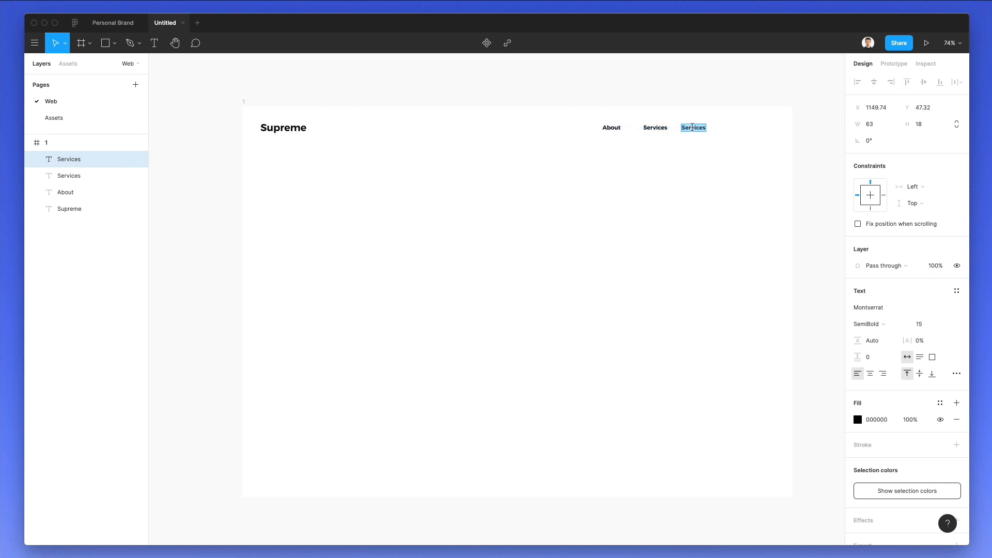
{"action": "type", "text": "Portfolio"}
{"action": "key", "text": "Escape"}
Duplicate the Portfolio link to its right at the same height and change the copy's text to "Contacts".
{"action": "left_click_drag", "start_coordinate": [691, 131], "coordinate": [728, 131], "text": "alt"}
{"action": "double_click", "coordinate": [727, 129]}
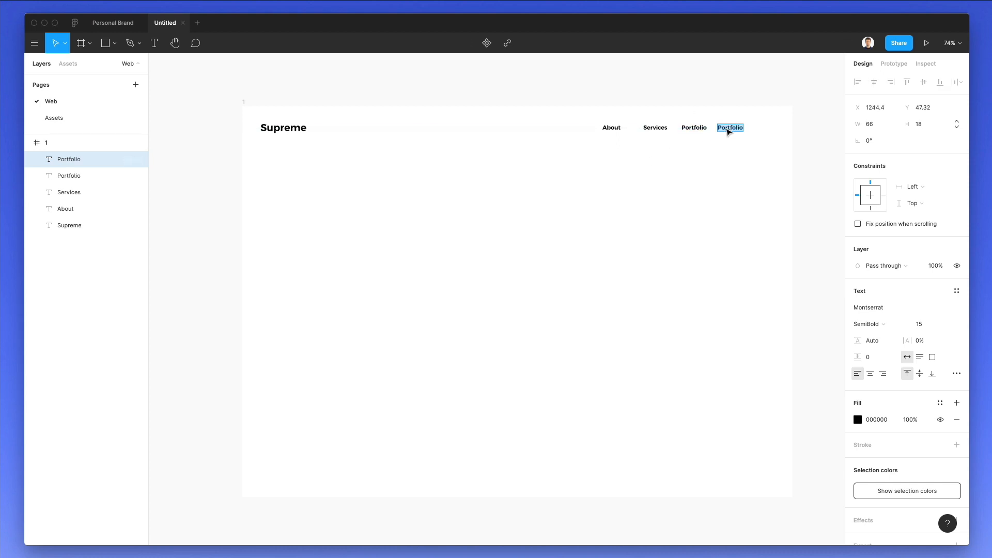
{"action": "type", "text": "Contacts"}
{"action": "key", "text": "Escape"}
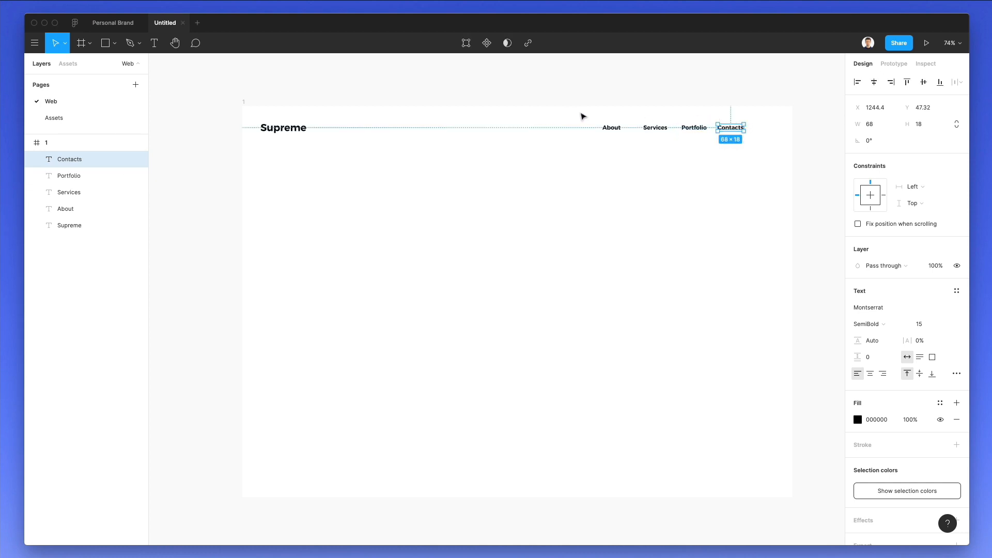
Shift the About link slightly left and distribute the horizontal spacing of the four navigation links evenly.
{"action": "left_click_drag", "start_coordinate": [607, 130], "coordinate": [597, 130]}
{"action": "left_click_drag", "start_coordinate": [557, 113], "coordinate": [753, 142]}
{"action": "scroll", "coordinate": [730, 119], "scroll_direction": "up", "scroll_amount": 1}
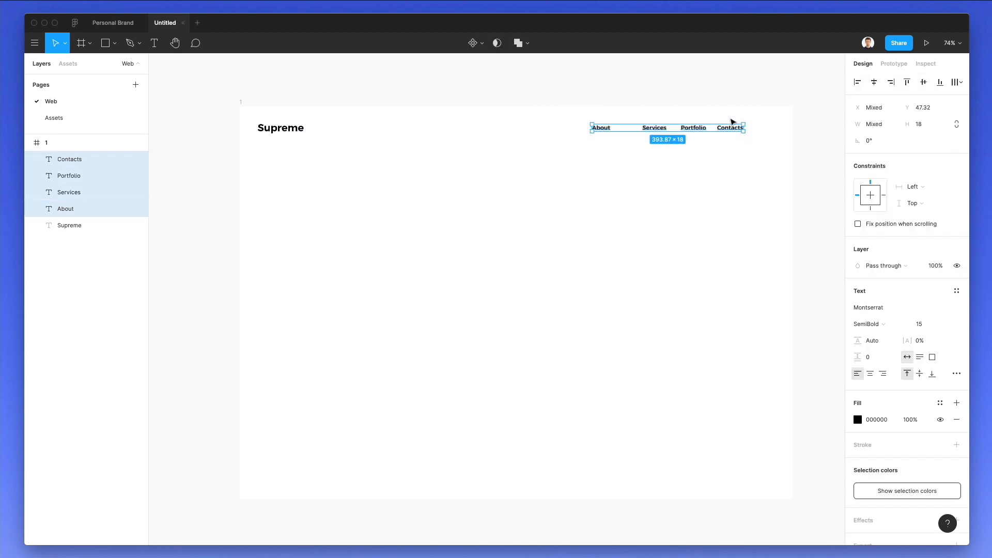
{"action": "scroll", "coordinate": [731, 121], "scroll_direction": "up", "scroll_amount": 5}
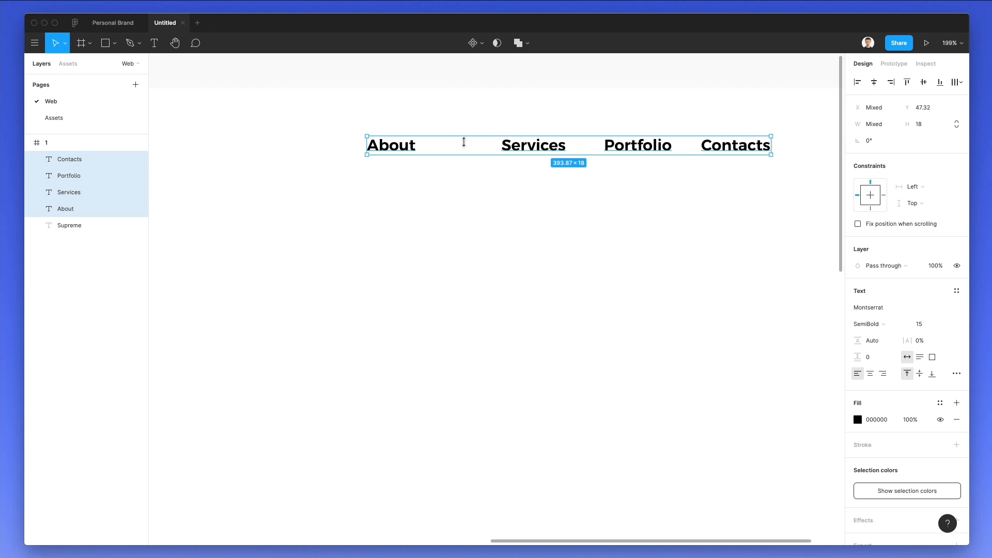
{"action": "left_click", "coordinate": [957, 82]}
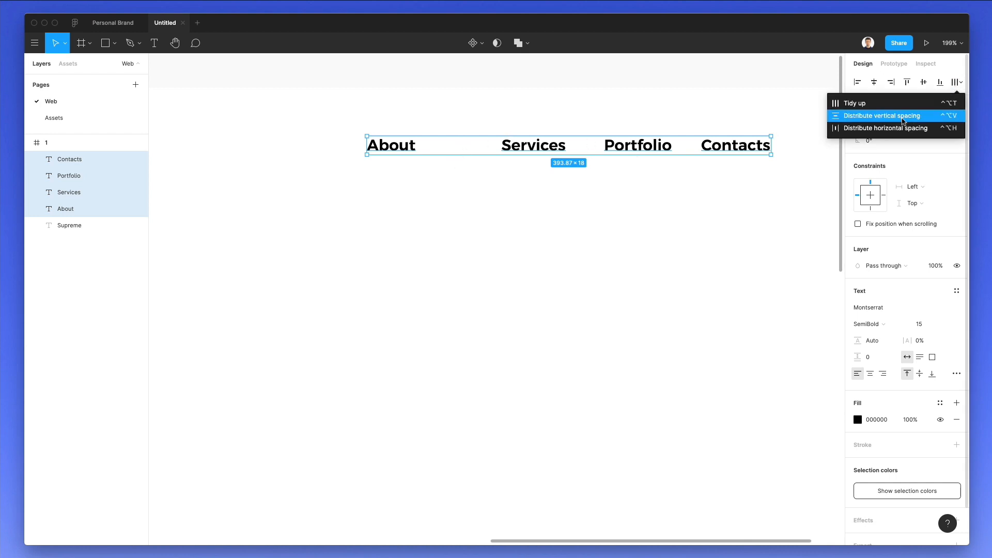
{"action": "left_click", "coordinate": [888, 128]}
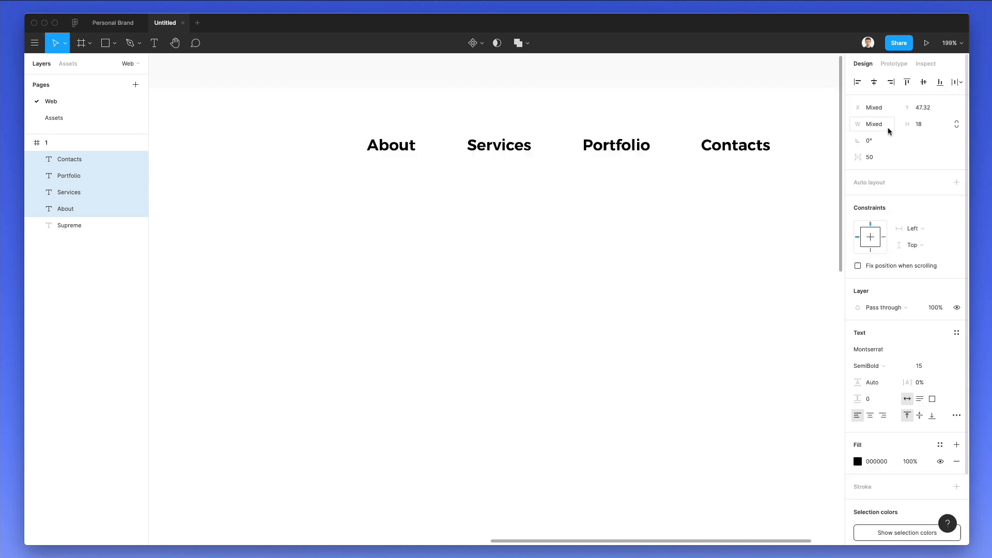
Set the font weight of the About, Services, Portfolio and Contacts links to Regular.
{"action": "scroll", "coordinate": [495, 228], "scroll_direction": "down", "scroll_amount": 2}
{"action": "scroll", "coordinate": [495, 228], "scroll_direction": "down", "scroll_amount": 5}
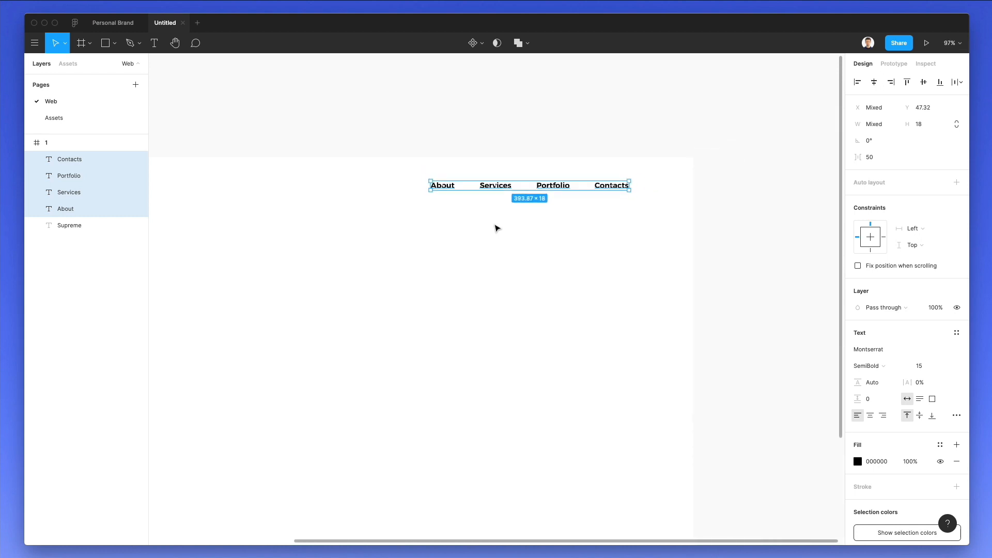
{"action": "left_click", "coordinate": [883, 365]}
{"action": "left_click", "coordinate": [886, 341]}
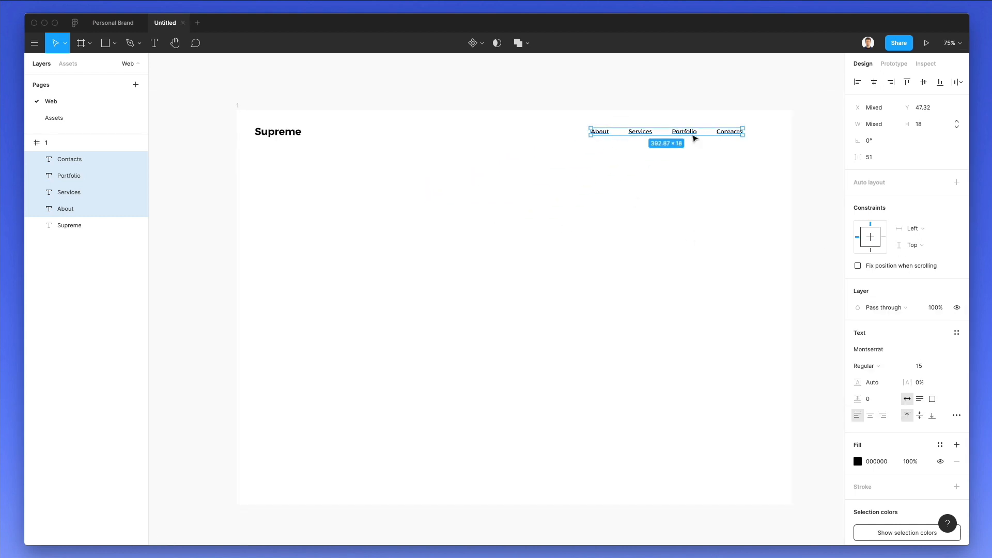
Move the four navigation links left, duplicate the Contacts link to the right and change the copy's text to "Get Started".
{"action": "left_click_drag", "start_coordinate": [686, 134], "coordinate": [748, 136]}
{"action": "left_click", "coordinate": [682, 154]}
{"action": "double_click", "coordinate": [745, 133]}
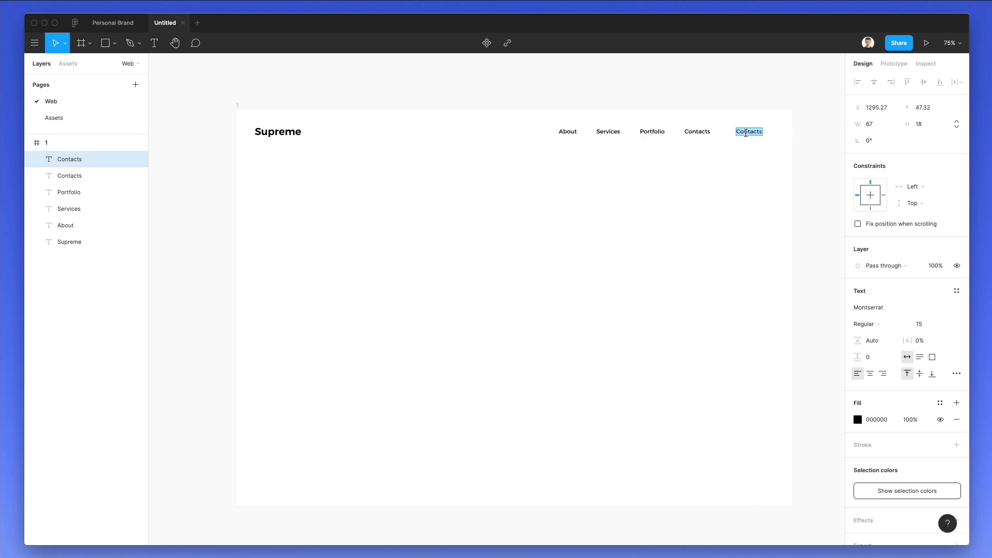
{"action": "type", "text": "Get Started"}
{"action": "key", "text": "Escape"}
Draw a rectangle about 132 × 46 around the Get Started text and send it backward behind the text.
{"action": "scroll", "coordinate": [753, 127], "scroll_direction": "up", "scroll_amount": 10}
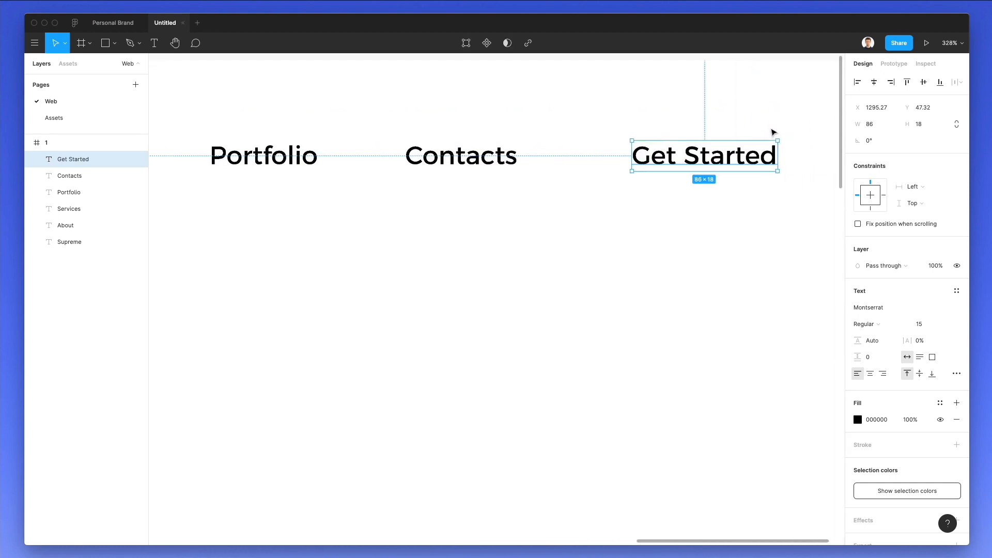
{"action": "key", "text": "r"}
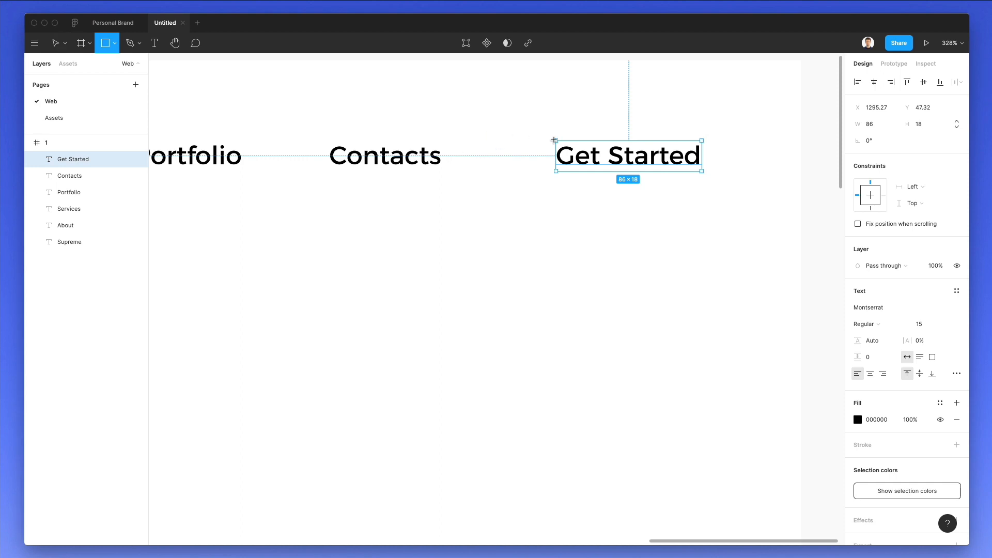
{"action": "mouse_move", "coordinate": [518, 121]}
{"action": "left_mouse_down"}
{"action": "mouse_move", "coordinate": [723, 219]}
{"action": "mouse_move", "coordinate": [741, 199]}
{"action": "mouse_move", "coordinate": [685, 193]}
{"action": "left_mouse_up"}
{"action": "key", "text": "super+bracketleft"}
{"action": "key", "text": "super+bracketleft"}
{"action": "key", "text": "super+bracketleft"}
{"action": "key", "text": "super+bracketleft"}
Fill the rectangle behind Get Started with the text's black (000000) and recolor the text with the page's white (FFFFFF).
{"action": "key", "text": "i"}
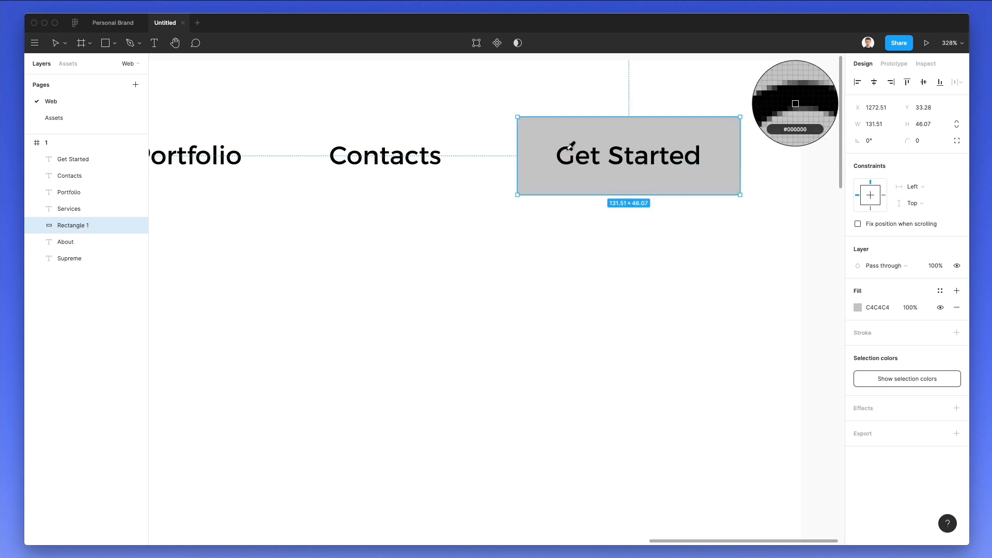
{"action": "left_click", "coordinate": [571, 146]}
{"action": "left_click", "coordinate": [570, 154]}
{"action": "key", "text": "i"}
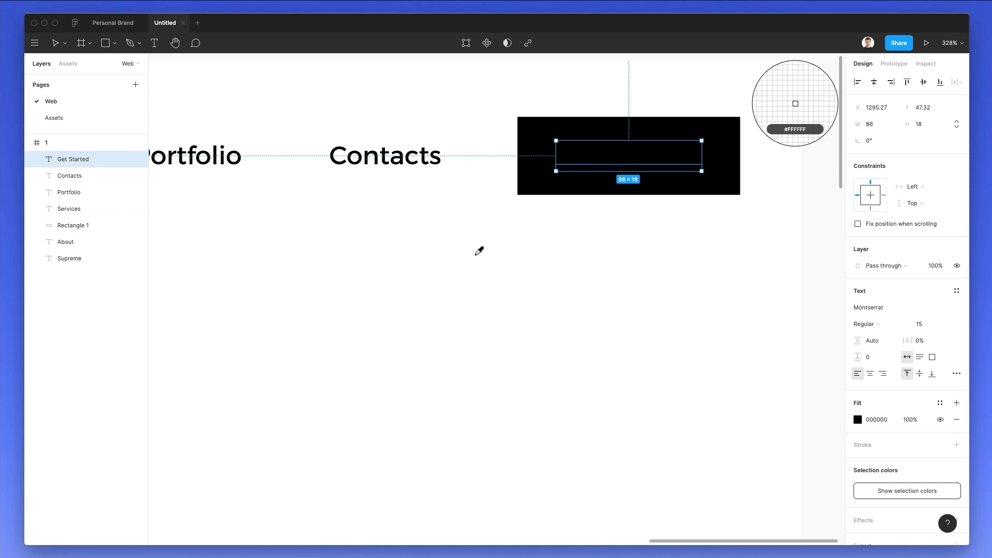
{"action": "left_click", "coordinate": [451, 271]}
{"action": "scroll", "coordinate": [451, 271], "scroll_direction": "down", "scroll_amount": 5}
{"action": "left_click", "coordinate": [450, 271]}
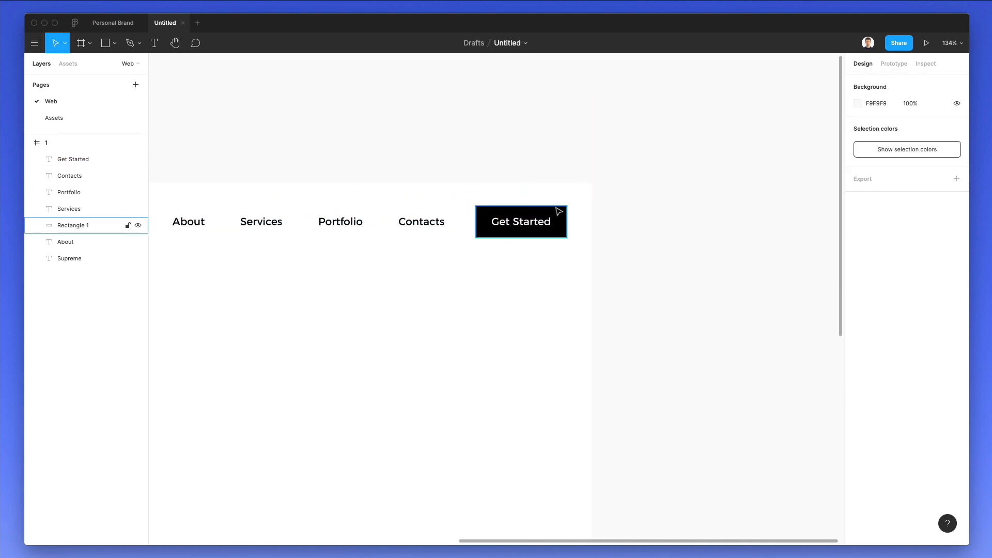
Check the spacing of the four navigation links relative to the Supreme logo text and the Get Started button.
{"action": "key", "text": "shift+1"}
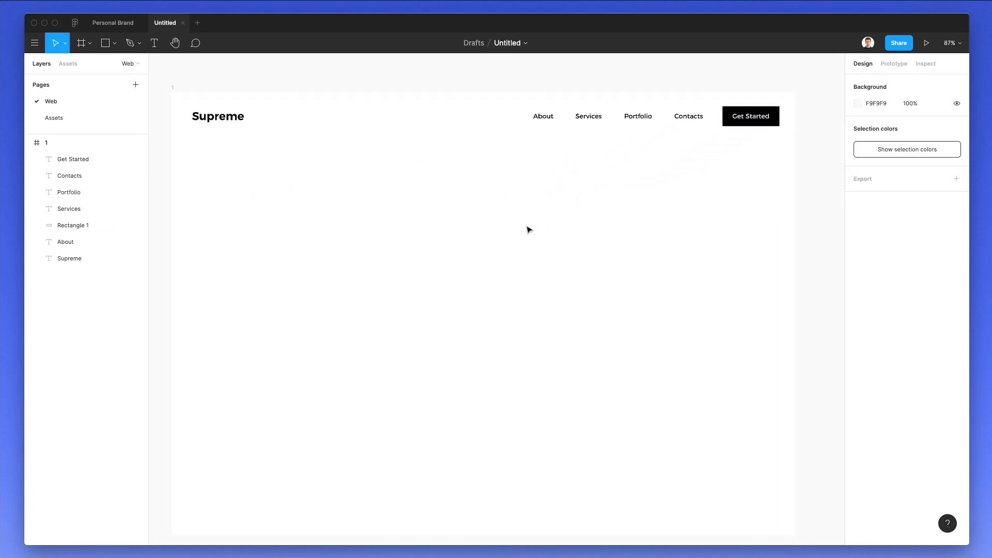
{"action": "left_click_drag", "start_coordinate": [483, 109], "coordinate": [686, 155]}
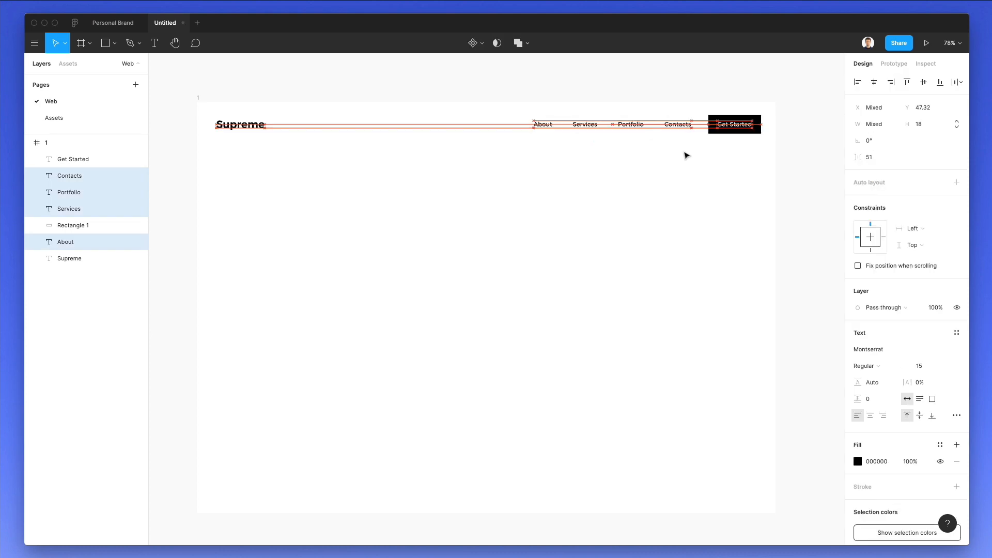
{"action": "left_click", "coordinate": [686, 155]}
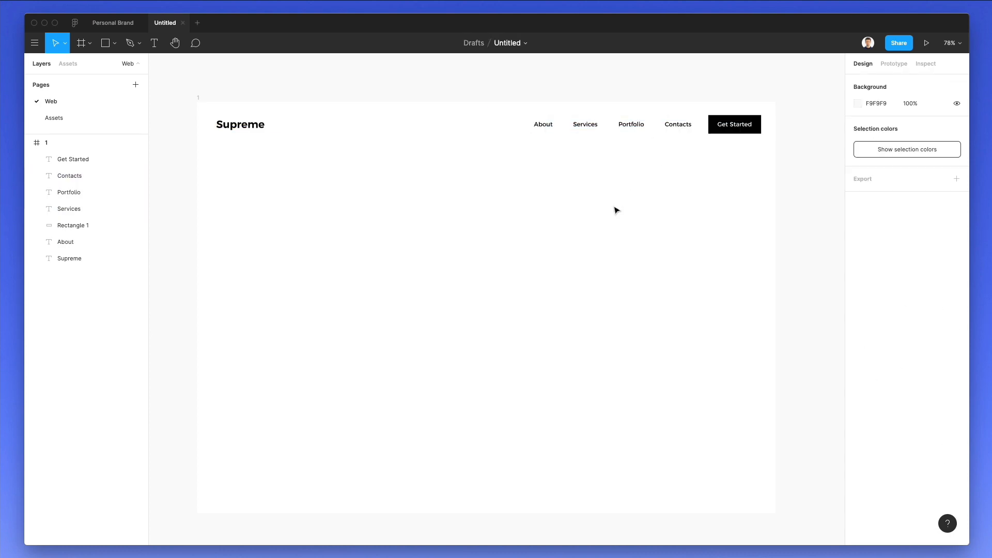
Try a corner radius of 10 on the black button rectangle.
{"action": "left_click", "coordinate": [759, 122]}
{"action": "left_click", "coordinate": [922, 145]}
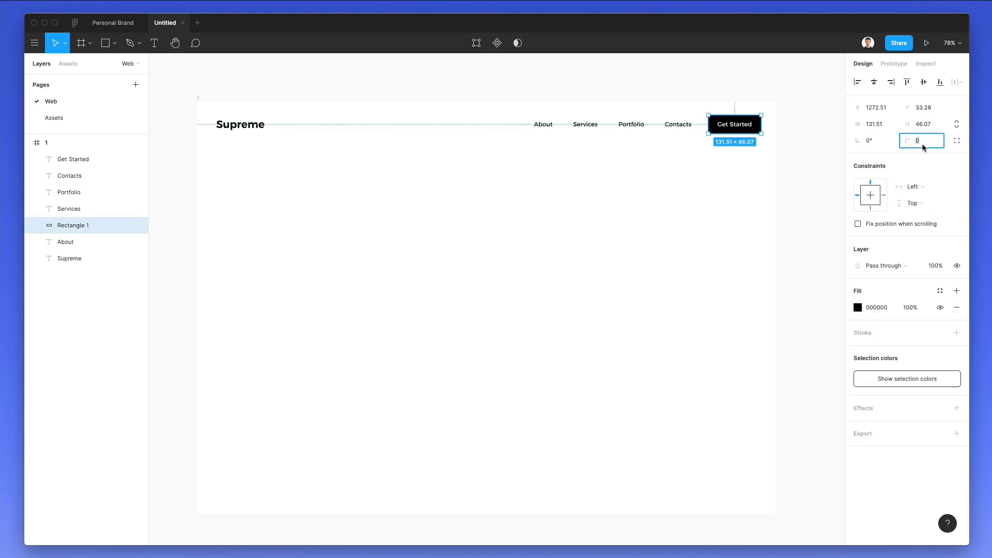
{"action": "type", "text": "10"}
{"action": "key", "text": "Return"}
{"action": "left_click", "coordinate": [578, 243]}
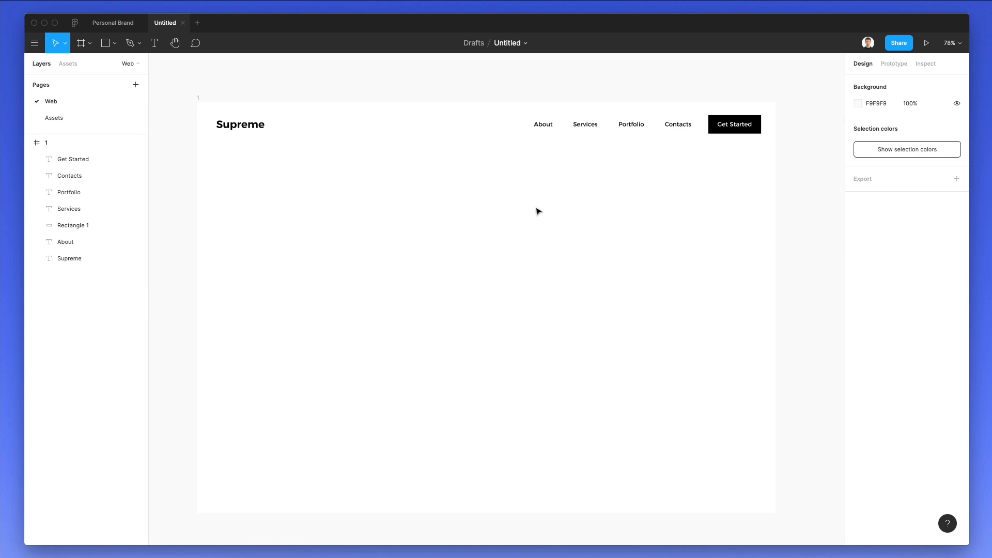
Set the font weight of the Get Started button text to SemiBold.
{"action": "left_click", "coordinate": [734, 124]}
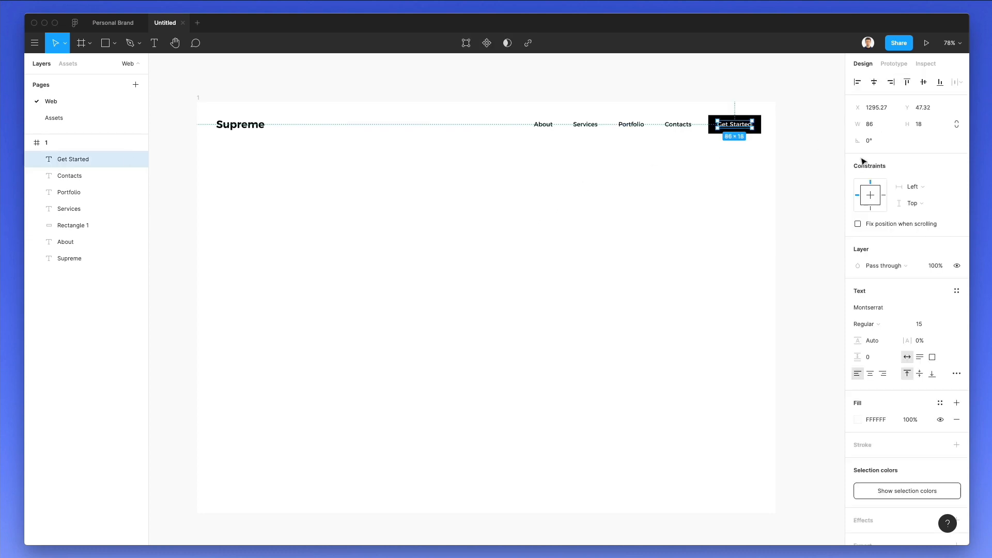
{"action": "left_click", "coordinate": [879, 324]}
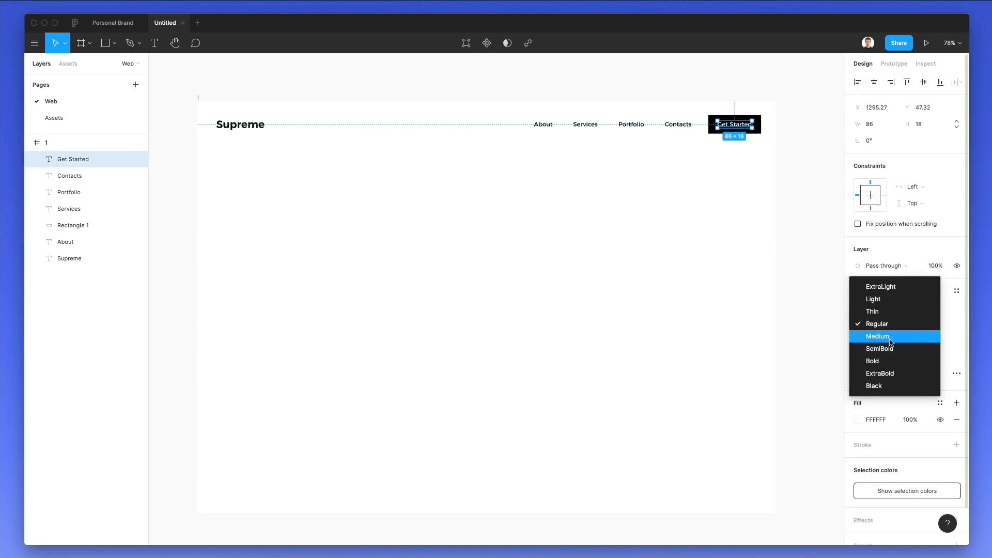
{"action": "left_click", "coordinate": [888, 336]}
{"action": "left_click", "coordinate": [873, 326]}
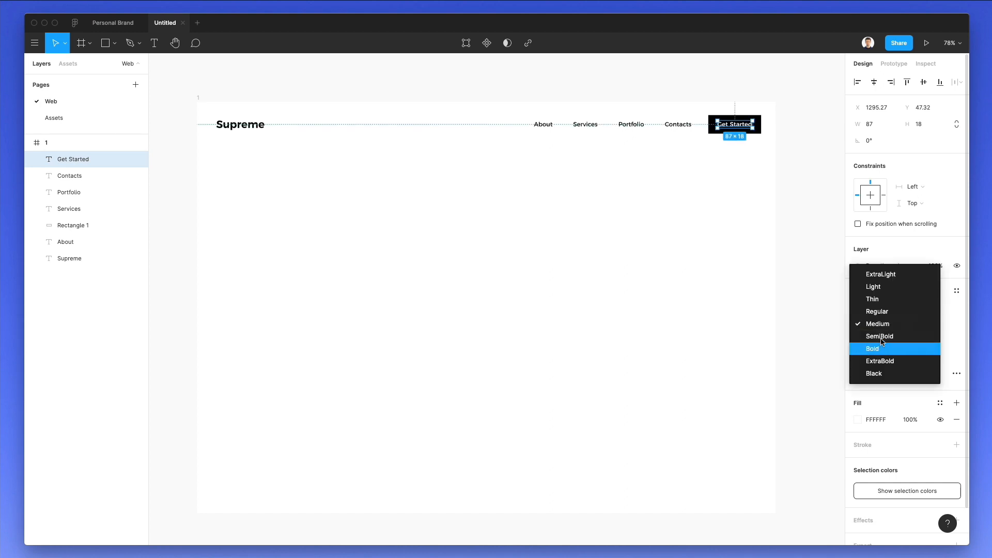
{"action": "left_click", "coordinate": [882, 338]}
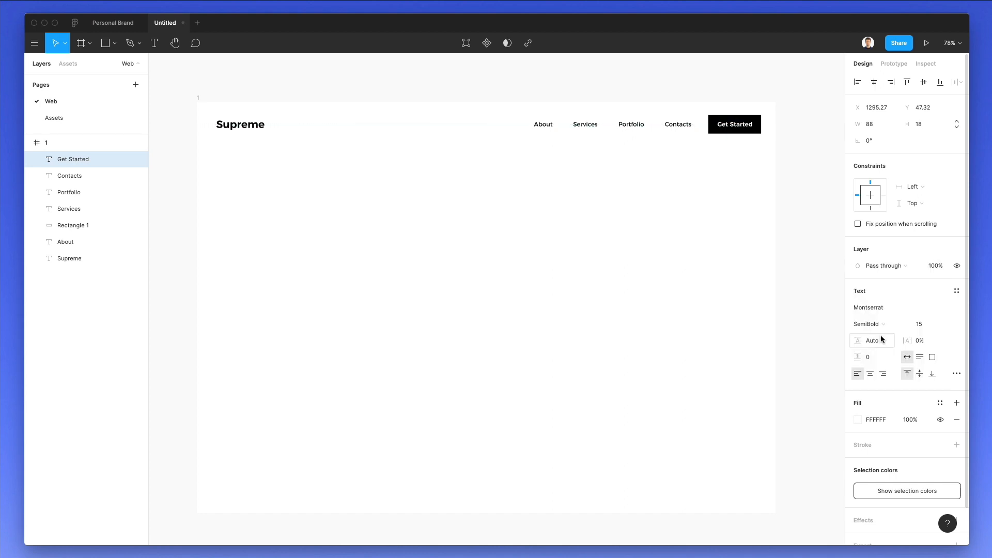
{"action": "left_click", "coordinate": [724, 225]}
Duplicate the Supreme text straight down into the page body and change the copy's text to "This is for the digital creators and innovators".
{"action": "scroll", "coordinate": [748, 116], "scroll_direction": "up", "scroll_amount": 3}
{"action": "scroll", "coordinate": [749, 115], "scroll_direction": "down", "scroll_amount": 3}
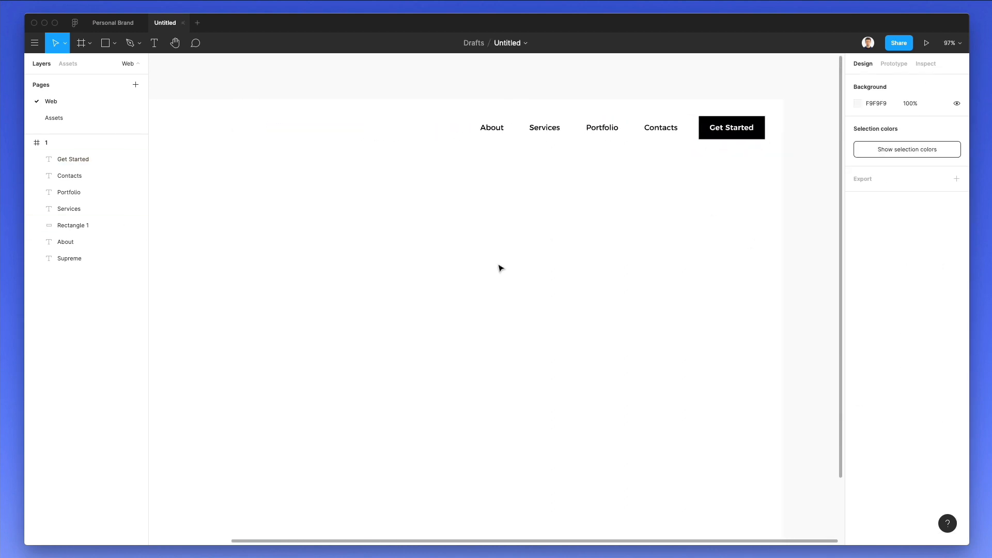
{"action": "scroll", "coordinate": [484, 276], "scroll_direction": "left", "scroll_amount": 1}
{"action": "scroll", "coordinate": [483, 276], "scroll_direction": "down", "scroll_amount": 1}
{"action": "scroll", "coordinate": [483, 276], "scroll_direction": "down", "scroll_amount": 2}
{"action": "scroll", "coordinate": [484, 277], "scroll_direction": "left", "scroll_amount": 2}
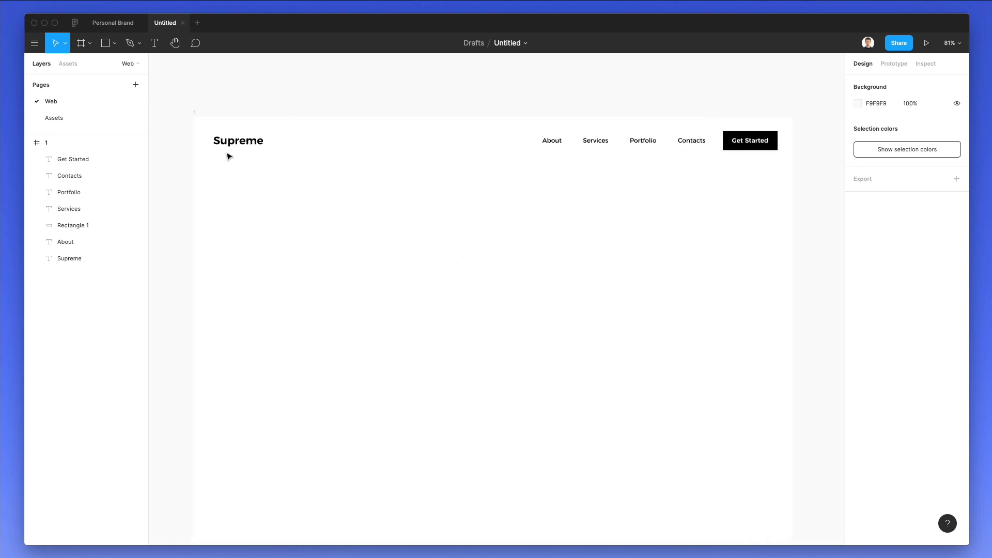
{"action": "left_click_drag", "start_coordinate": [238, 141], "coordinate": [244, 278]}
{"action": "double_click", "coordinate": [243, 276]}
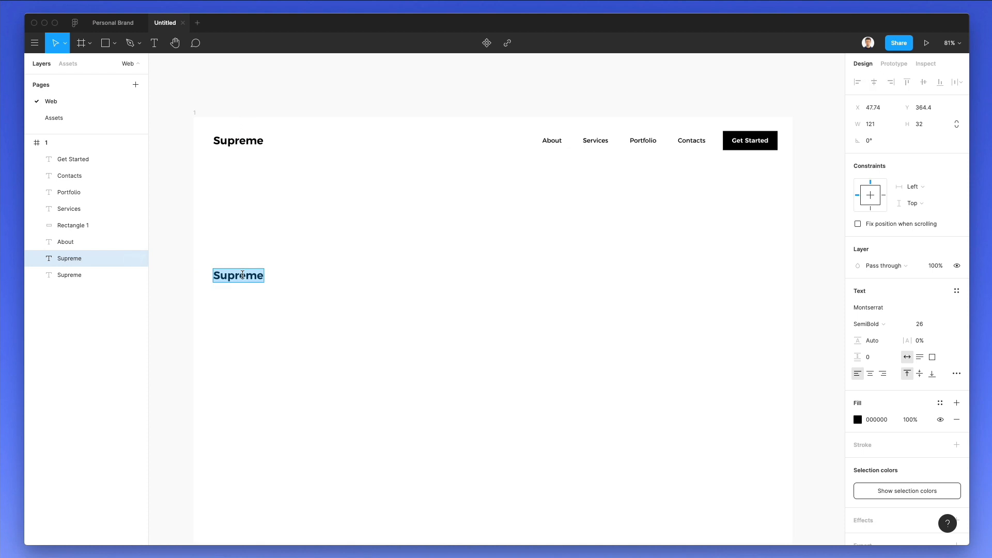
{"action": "type", "text": "This is"}
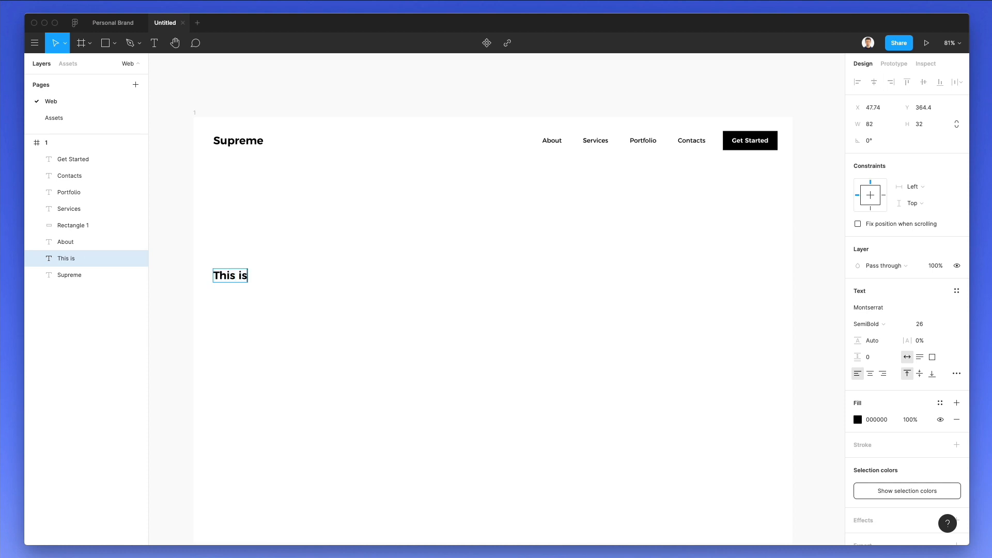
{"action": "type", "text": " for the di"}
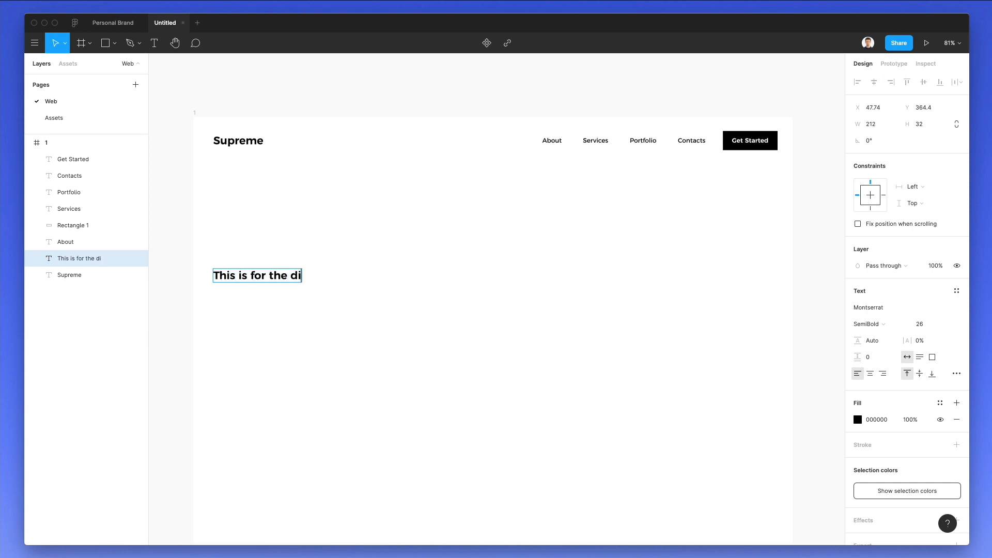
{"action": "type", "text": "gital creato"}
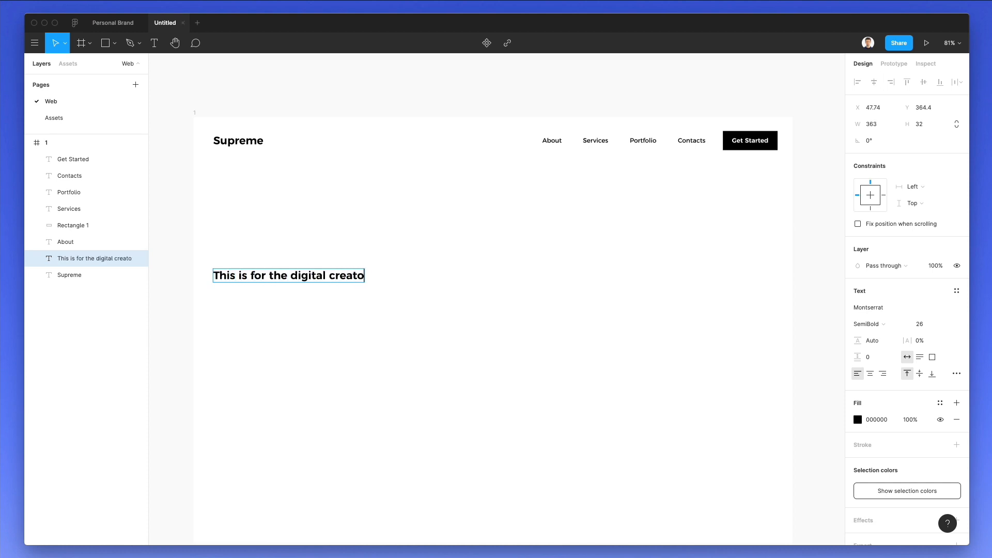
{"action": "type", "text": "rs and innovators"}
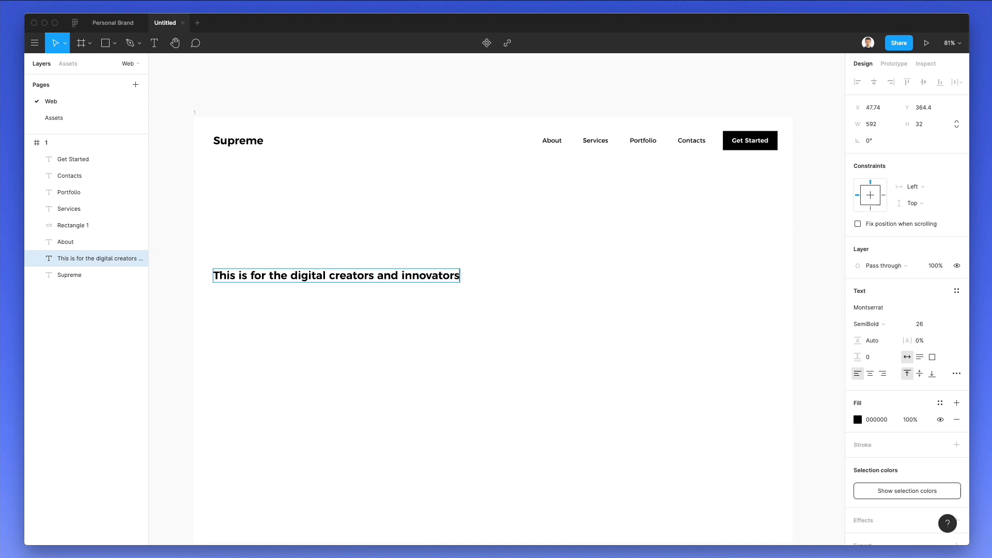
{"action": "key", "text": "Escape"}
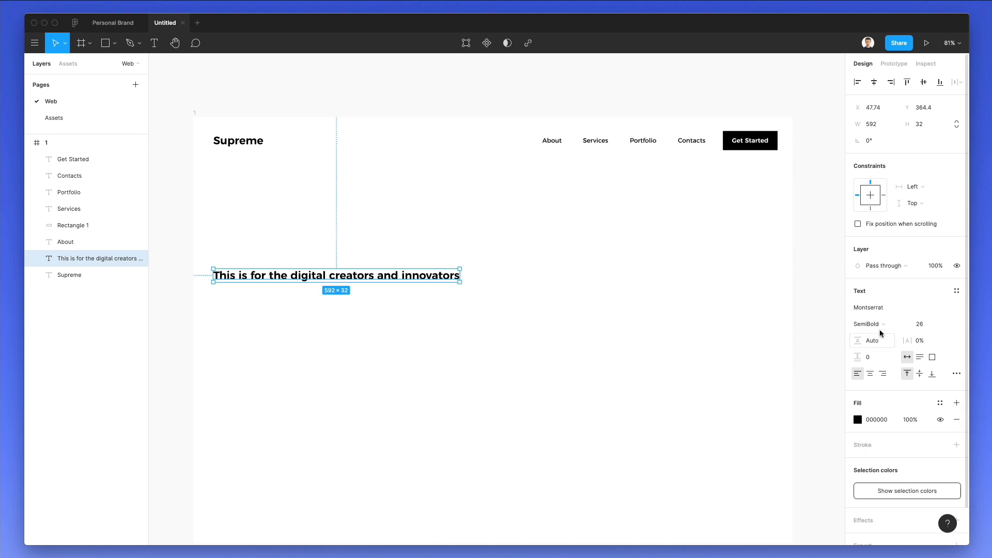
Set the headline's font size to 51 and narrow its text box to about 648 px so it wraps onto two lines.
{"action": "left_click", "coordinate": [928, 326]}
{"action": "key", "text": "shift+Up"}
{"action": "key", "text": "shift+Up"}
{"action": "key", "text": "shift+Up"}
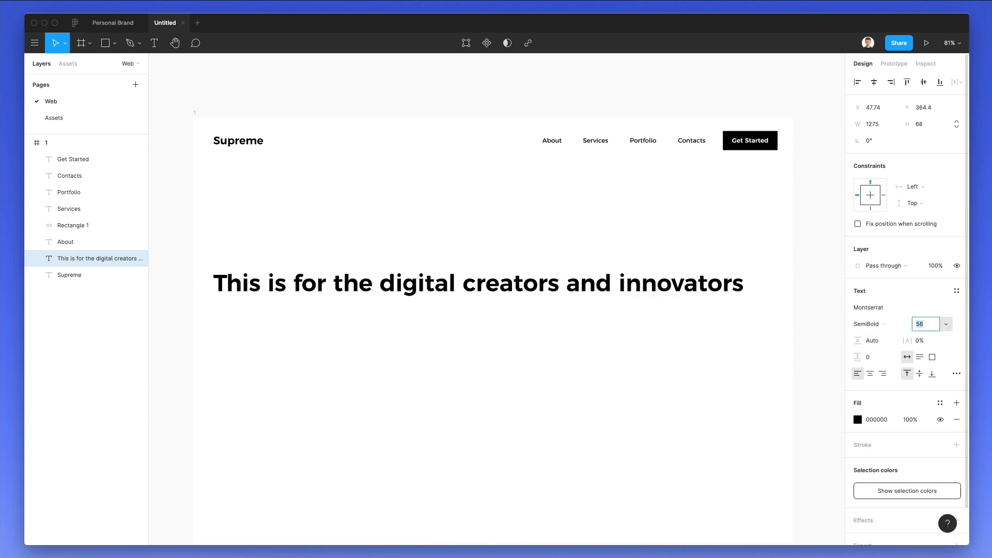
{"action": "key", "text": "shift+Down"}
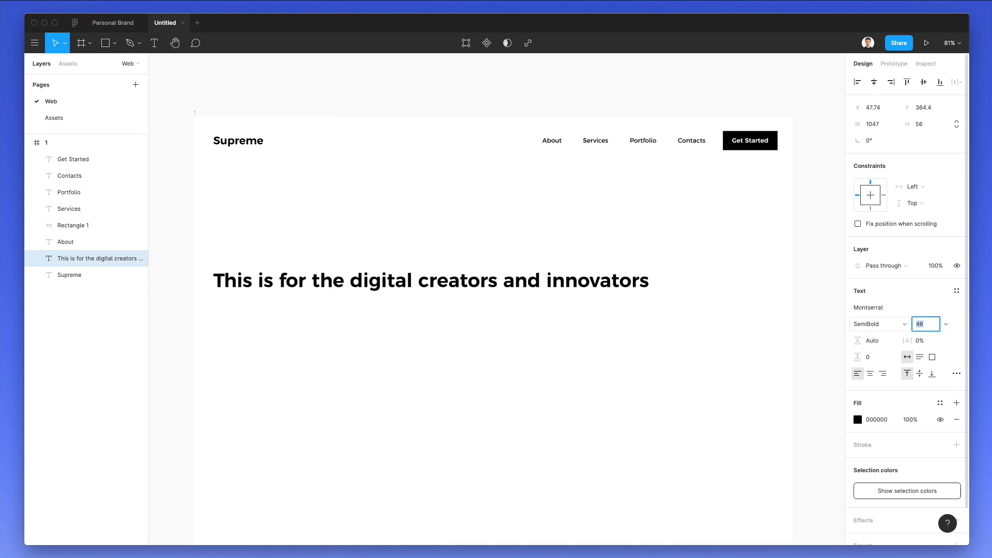
{"action": "key", "text": "Up"}
{"action": "key", "text": "Up"}
{"action": "key", "text": "Up"}
{"action": "key", "text": "Up"}
{"action": "key", "text": "Up"}
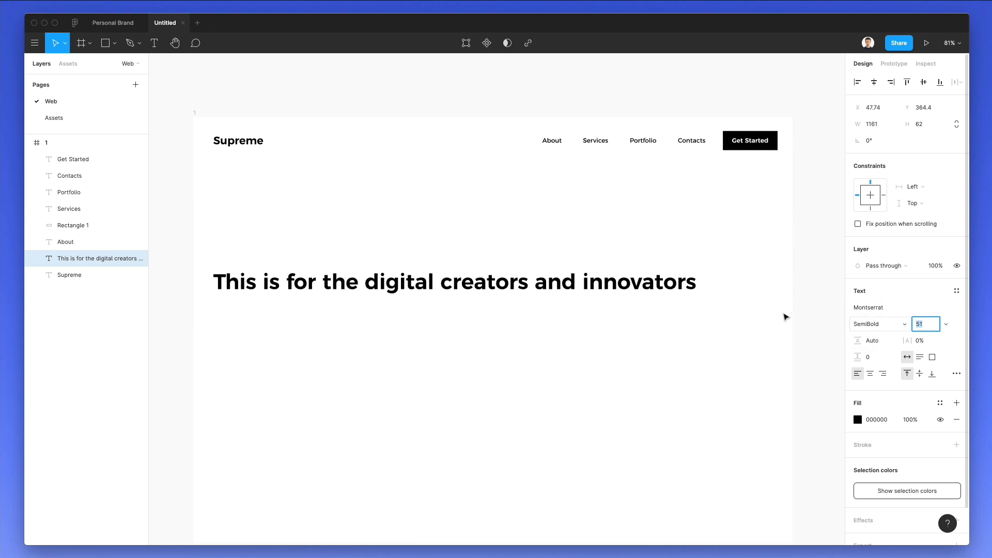
{"action": "left_click_drag", "start_coordinate": [700, 281], "coordinate": [485, 275]}
Set the headline's font weight to Bold and increase its line height to about 131%.
{"action": "left_click", "coordinate": [868, 324]}
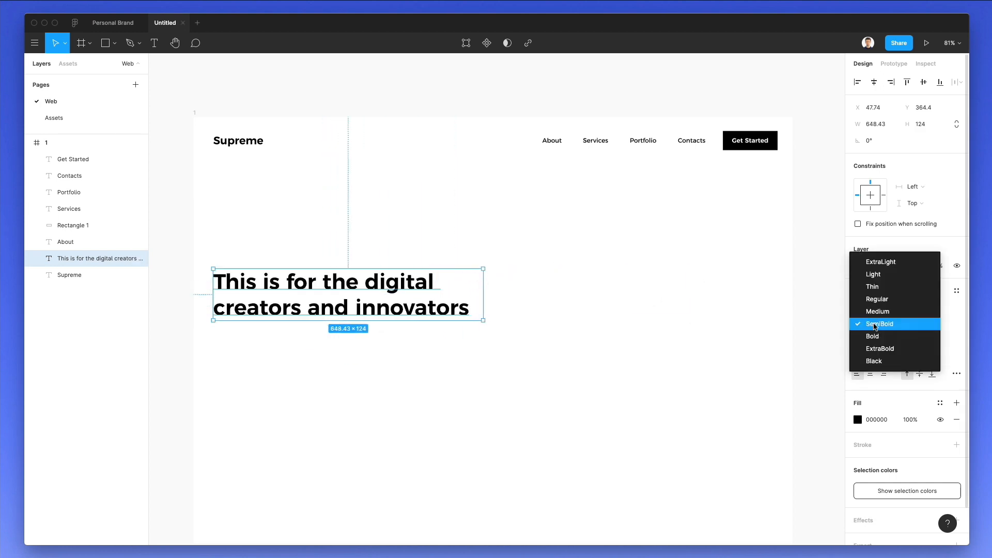
{"action": "left_click", "coordinate": [873, 337]}
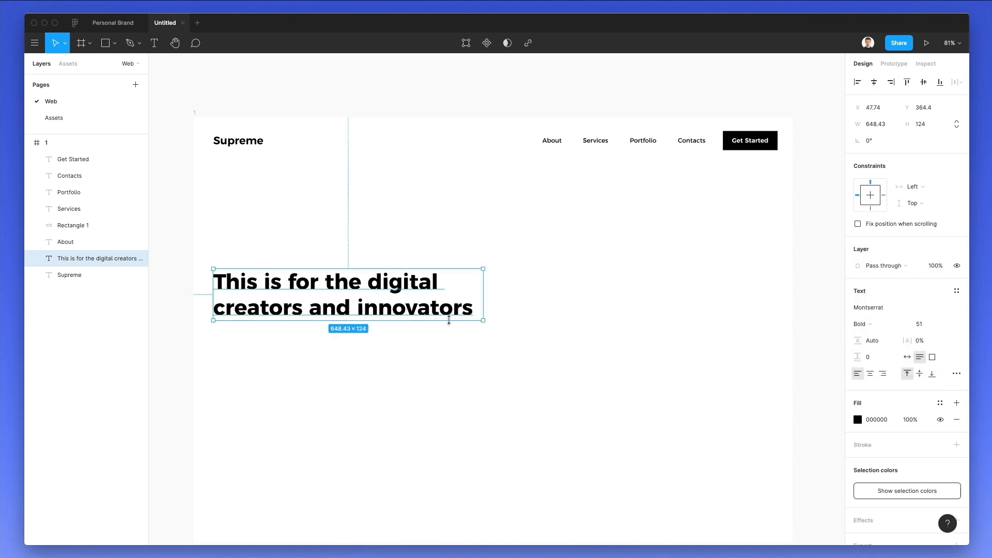
{"action": "left_click_drag", "start_coordinate": [854, 340], "coordinate": [863, 340]}
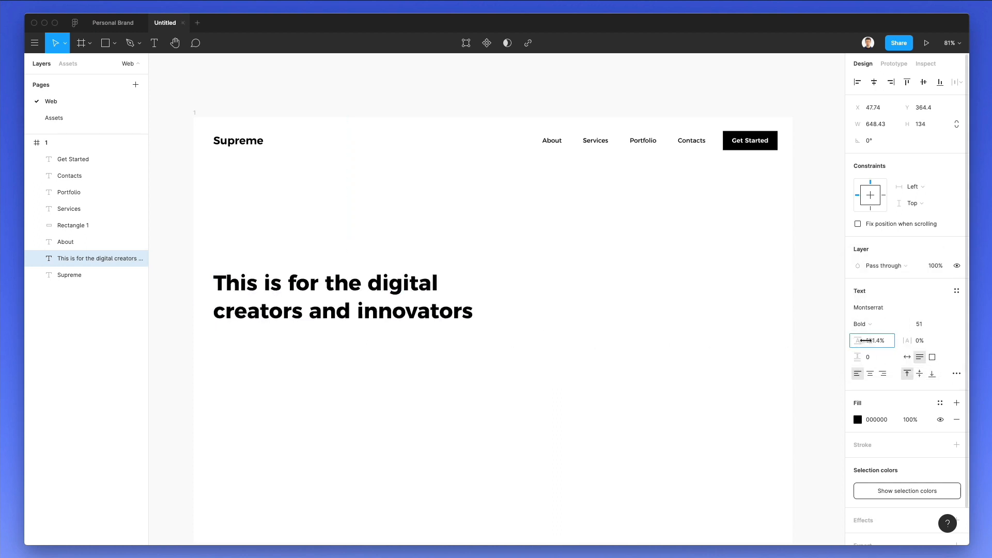
{"action": "left_click", "coordinate": [524, 299]}
{"action": "scroll", "coordinate": [537, 294], "scroll_direction": "down", "scroll_amount": 2}
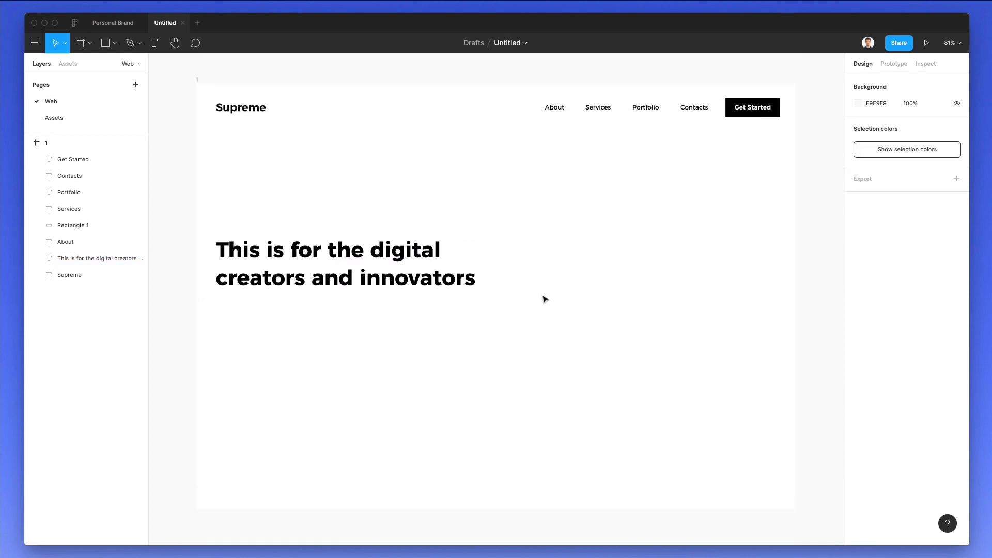
Add a layout grid to the 1440 × 1024 frame and change its type from Grid to Columns.
{"action": "scroll", "coordinate": [544, 266], "scroll_direction": "down", "scroll_amount": 3}
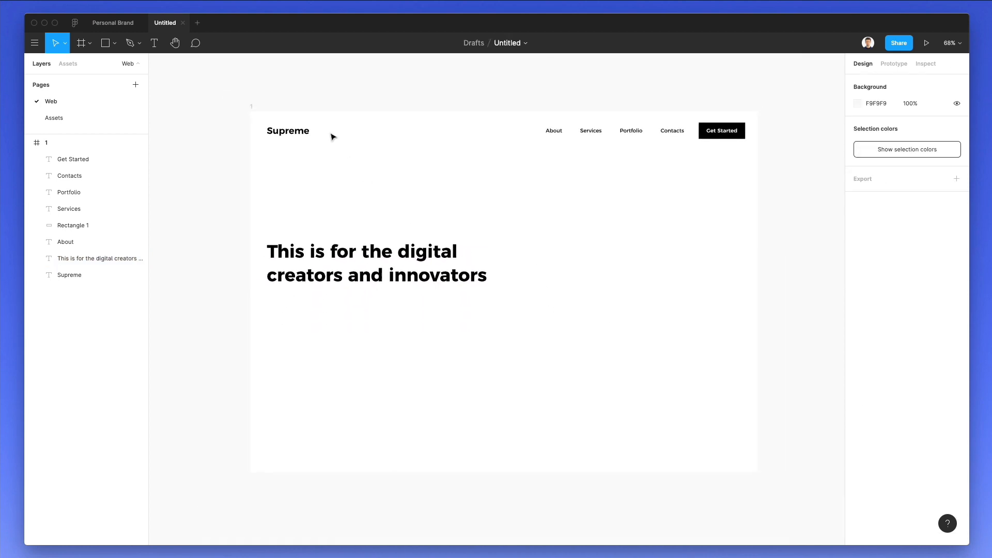
{"action": "left_click", "coordinate": [254, 107]}
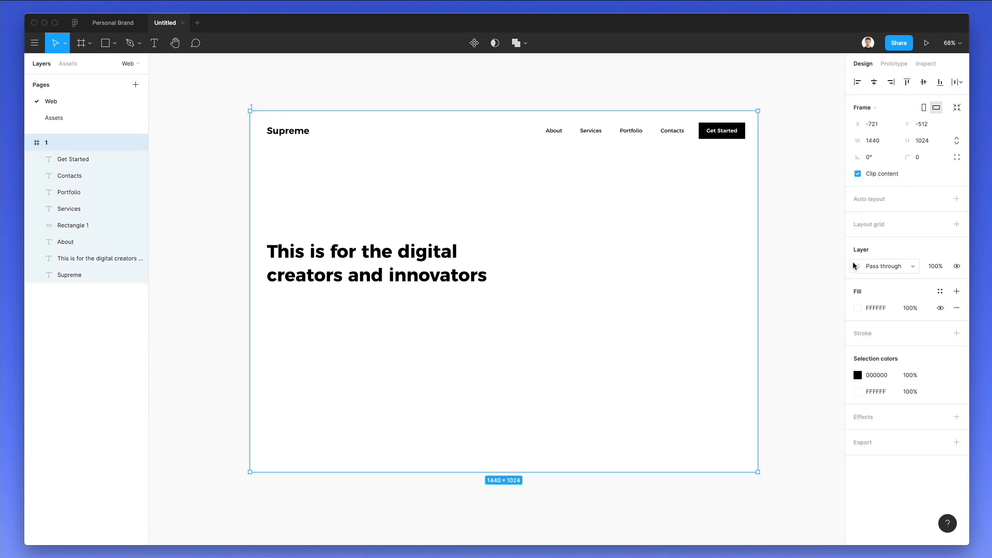
{"action": "left_click", "coordinate": [881, 226]}
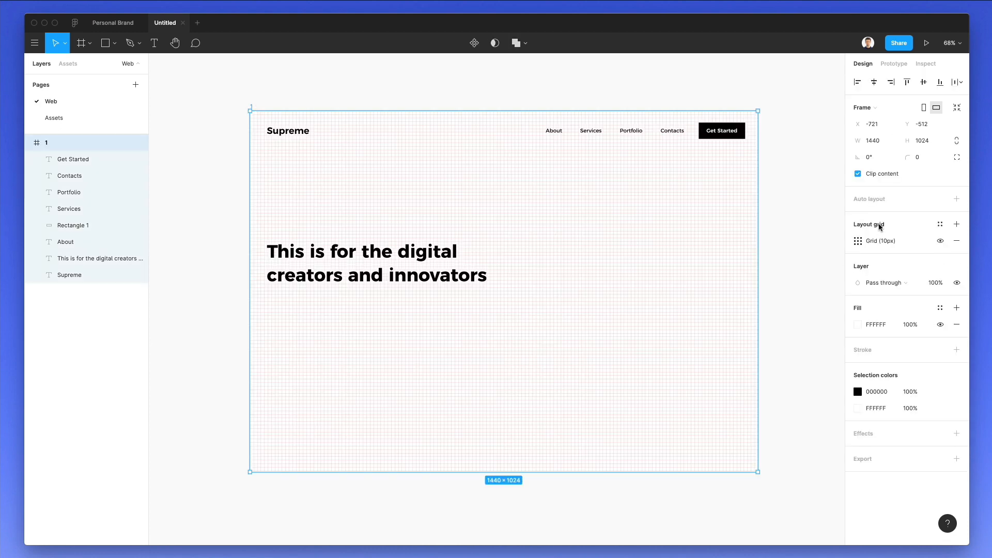
{"action": "left_click", "coordinate": [857, 241]}
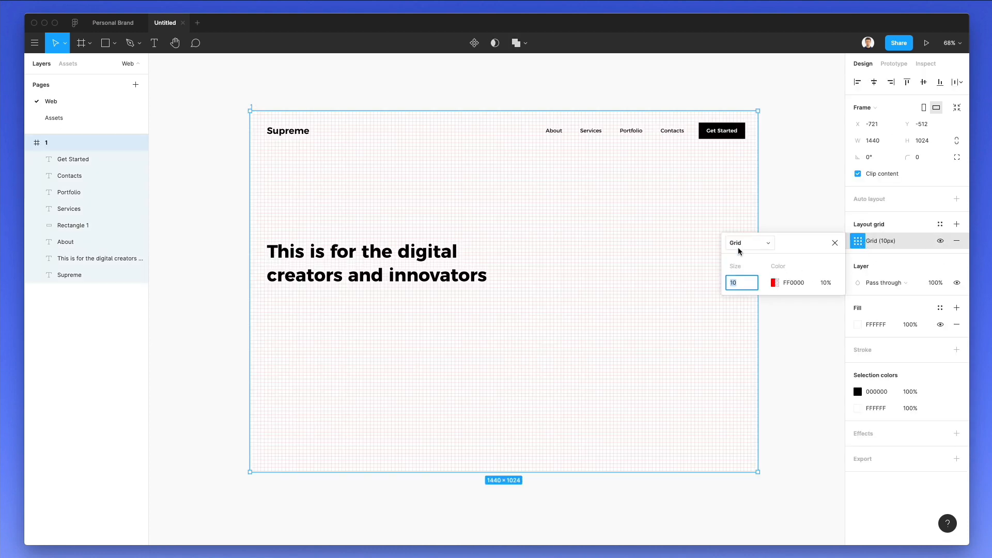
{"action": "left_click", "coordinate": [738, 248]}
{"action": "left_click", "coordinate": [764, 253]}
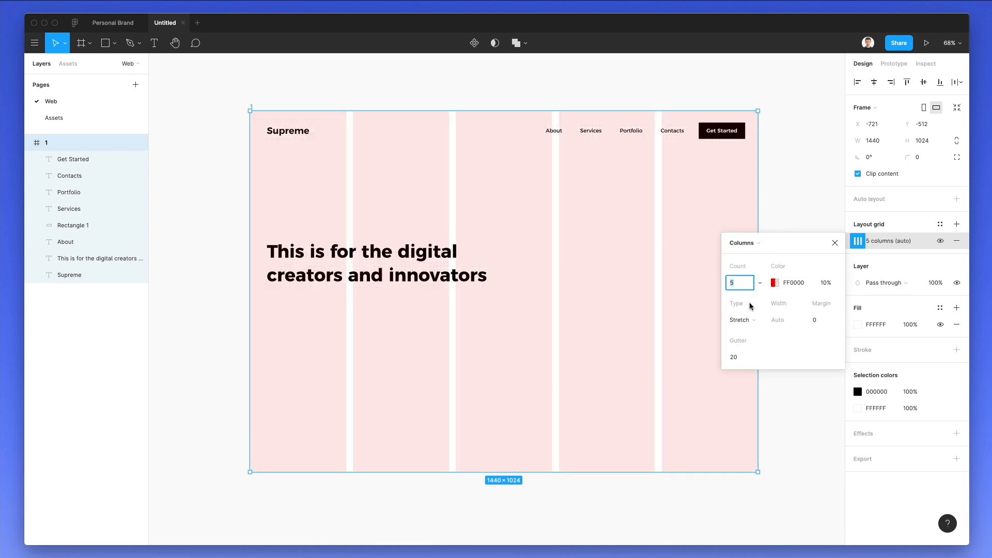
Set the frame's layout grid to 12 columns.
{"action": "key", "text": "Up"}
{"action": "key", "text": "Up"}
{"action": "key", "text": "Up"}
{"action": "key", "text": "Up"}
{"action": "key", "text": "Up"}
{"action": "key", "text": "Up"}
{"action": "key", "text": "Up"}
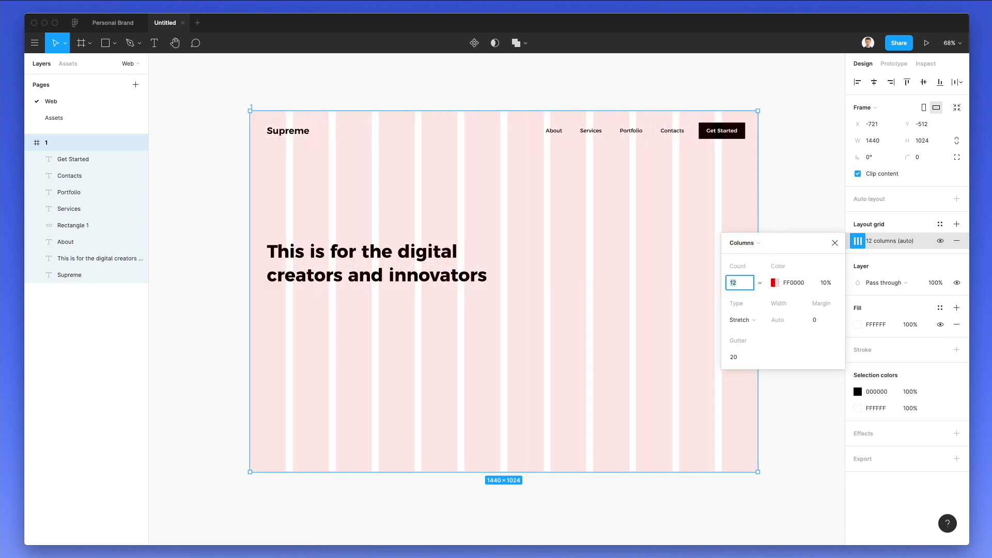
Set the column grid's margin to 50.
{"action": "left_click", "coordinate": [814, 321]}
{"action": "key", "text": "shift+Up"}
{"action": "key", "text": "shift+Up"}
{"action": "key", "text": "shift+Up"}
{"action": "key", "text": "shift+Up"}
{"action": "key", "text": "shift+Up"}
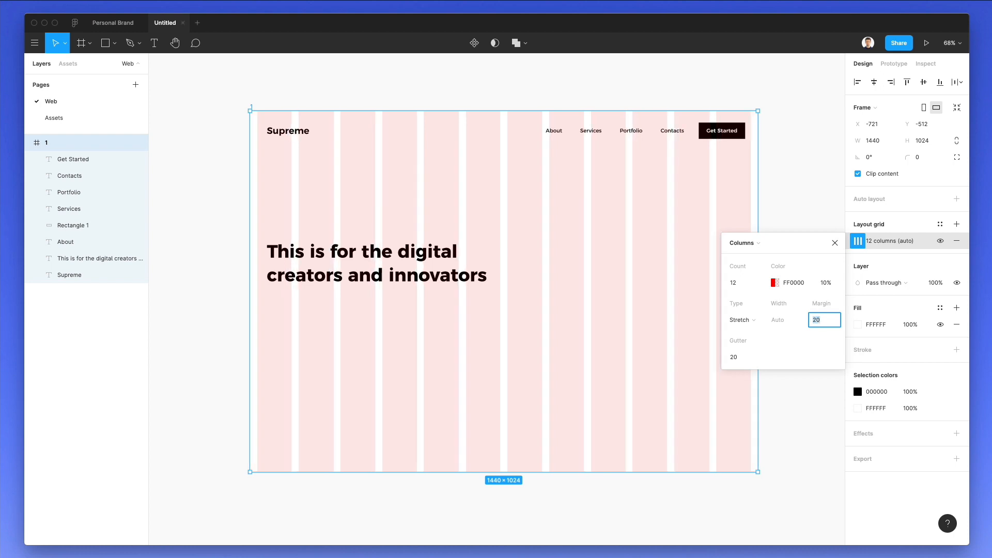
{"action": "left_click", "coordinate": [510, 251]}
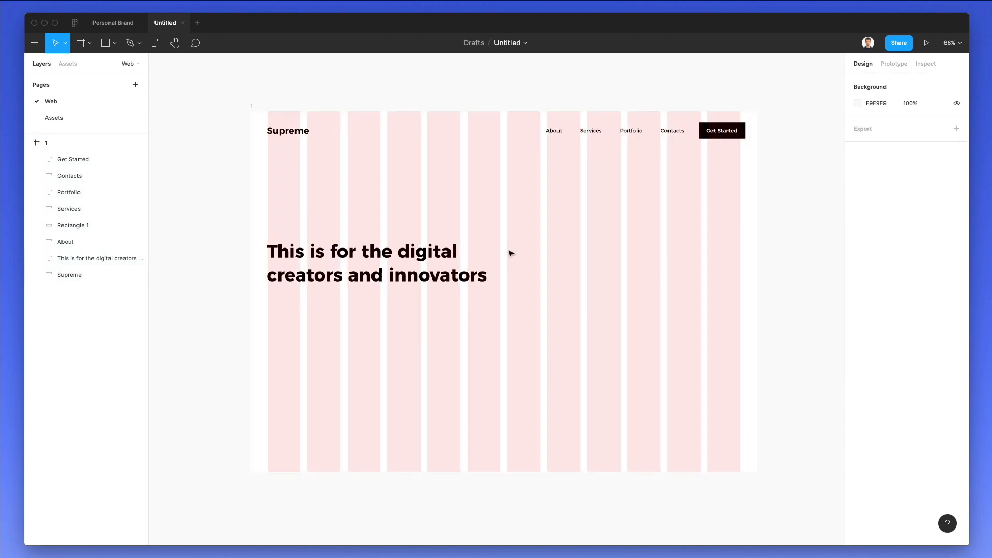
Align the headline at X 50 and the Supreme text with the left edge of the first grid column.
{"action": "left_click_drag", "start_coordinate": [319, 254], "coordinate": [320, 255]}
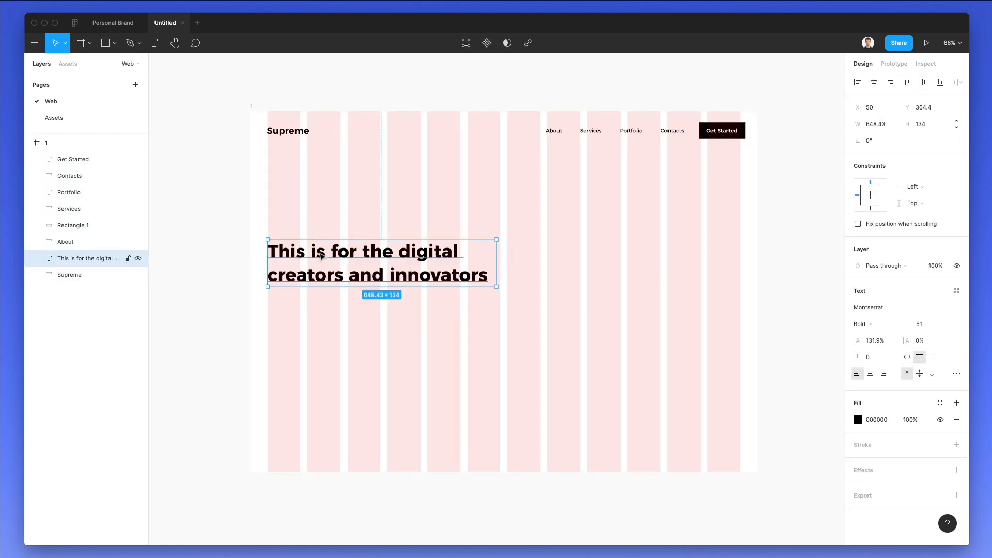
{"action": "left_click", "coordinate": [288, 131]}
{"action": "scroll", "coordinate": [264, 123], "scroll_direction": "up", "scroll_amount": 5}
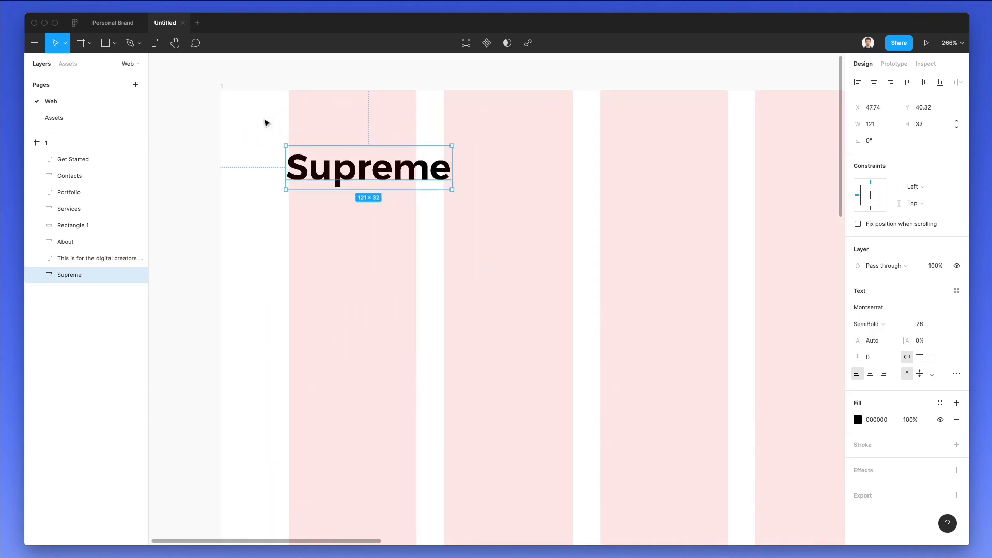
{"action": "key", "text": "Right"}
{"action": "key", "text": "Right"}
{"action": "key", "text": "Right"}
{"action": "scroll", "coordinate": [264, 123], "scroll_direction": "down", "scroll_amount": 5}
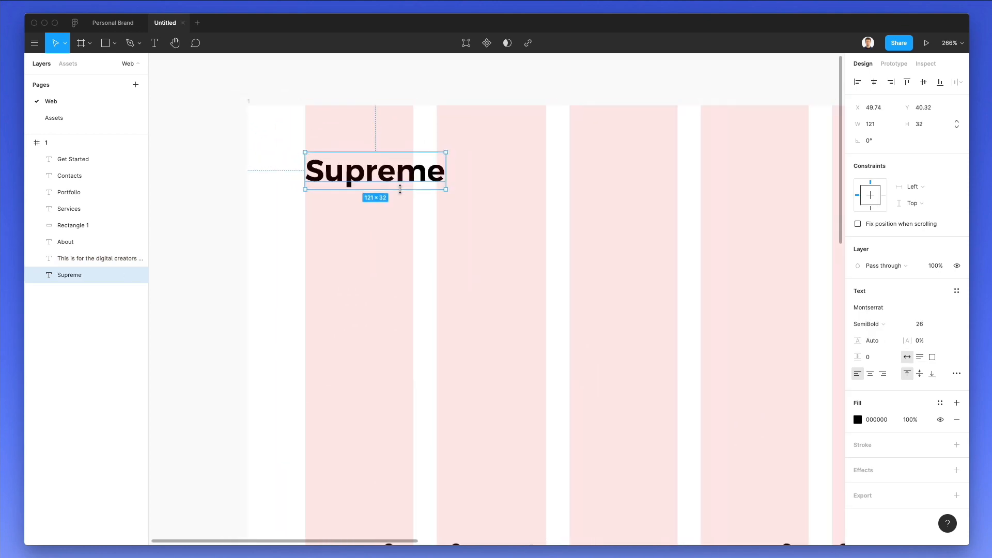
Shift the header links and Get Started button together so the button's right edge meets the last grid column's right edge.
{"action": "scroll", "coordinate": [401, 190], "scroll_direction": "right", "scroll_amount": 5}
{"action": "left_click_drag", "start_coordinate": [241, 147], "coordinate": [543, 186]}
{"action": "left_click", "coordinate": [483, 247]}
{"action": "scroll", "coordinate": [475, 252], "scroll_direction": "down", "scroll_amount": 4}
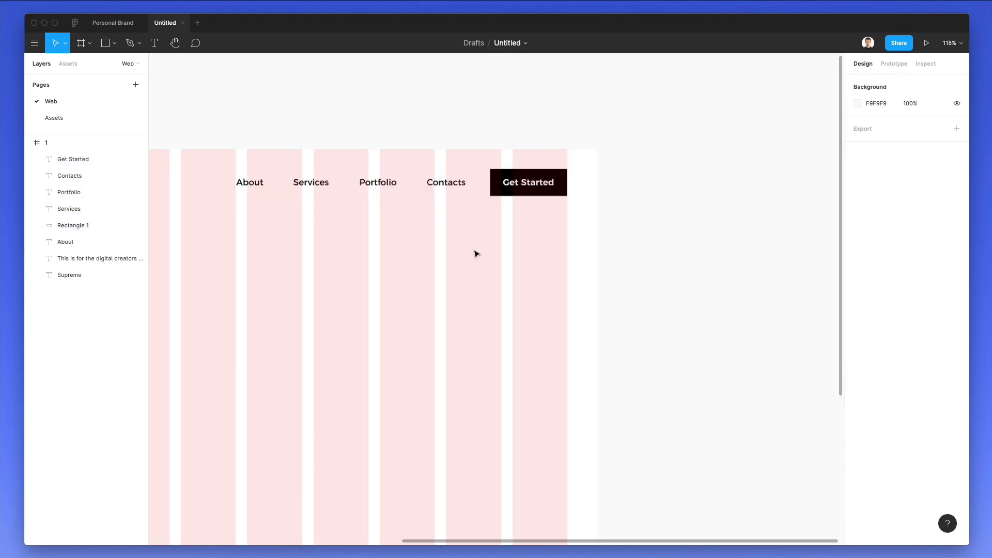
{"action": "scroll", "coordinate": [475, 252], "scroll_direction": "left", "scroll_amount": 4}
{"action": "scroll", "coordinate": [475, 253], "scroll_direction": "down", "scroll_amount": 2}
{"action": "scroll", "coordinate": [477, 253], "scroll_direction": "down", "scroll_amount": 2}
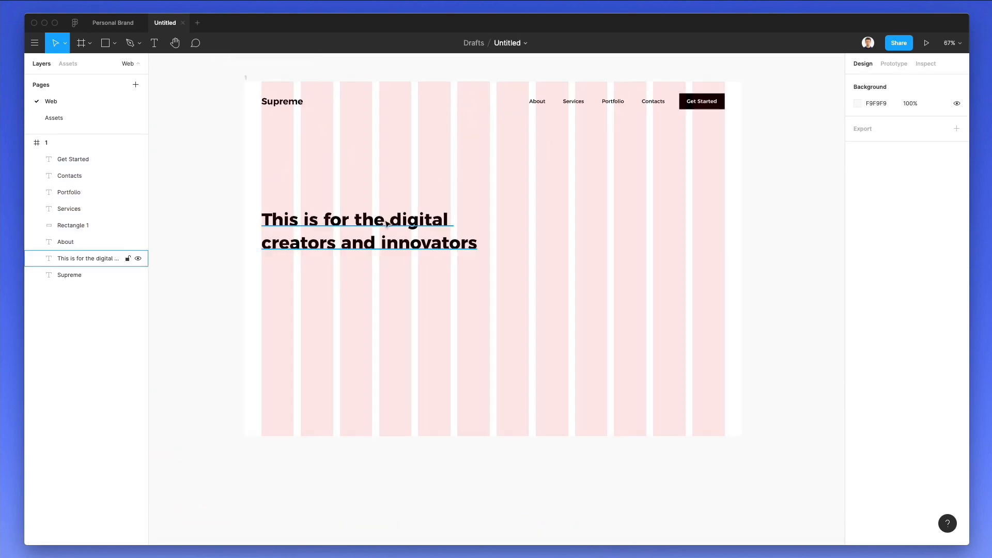
Reposition the headline vertically to about Y 352 and place a copy of the About link just below it at X 50.
{"action": "left_click_drag", "start_coordinate": [385, 222], "coordinate": [385, 247]}
{"action": "left_click", "coordinate": [430, 195]}
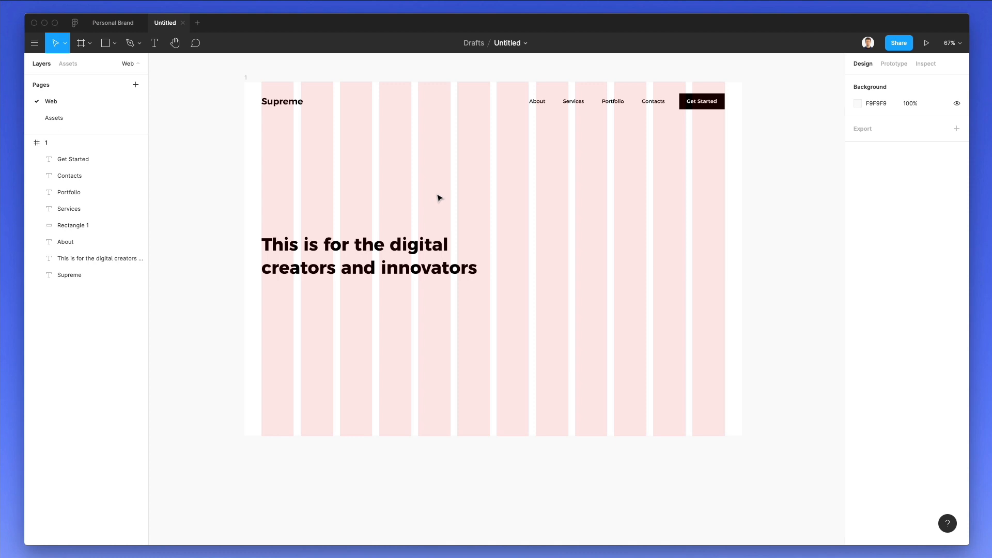
{"action": "left_click_drag", "start_coordinate": [427, 258], "coordinate": [426, 230]}
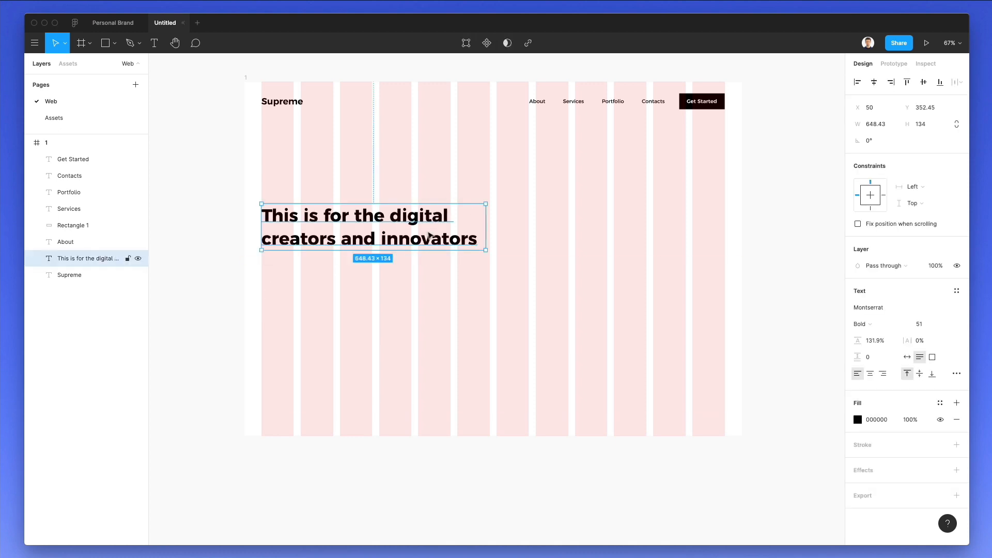
{"action": "left_click_drag", "start_coordinate": [539, 102], "coordinate": [279, 267]}
{"action": "left_click", "coordinate": [334, 272]}
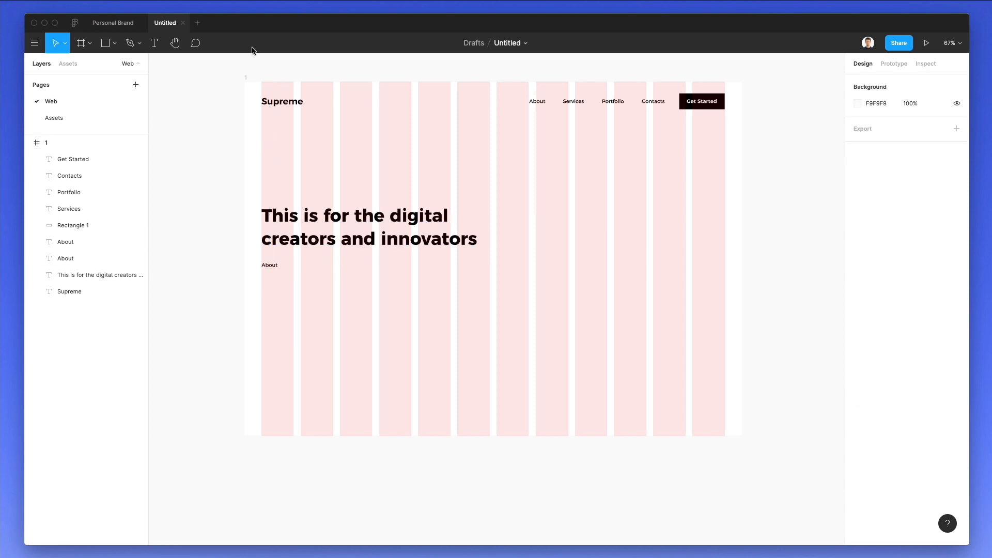
Change the frame's column grid color to the pale gray F3EAEA.
{"action": "left_click", "coordinate": [248, 79]}
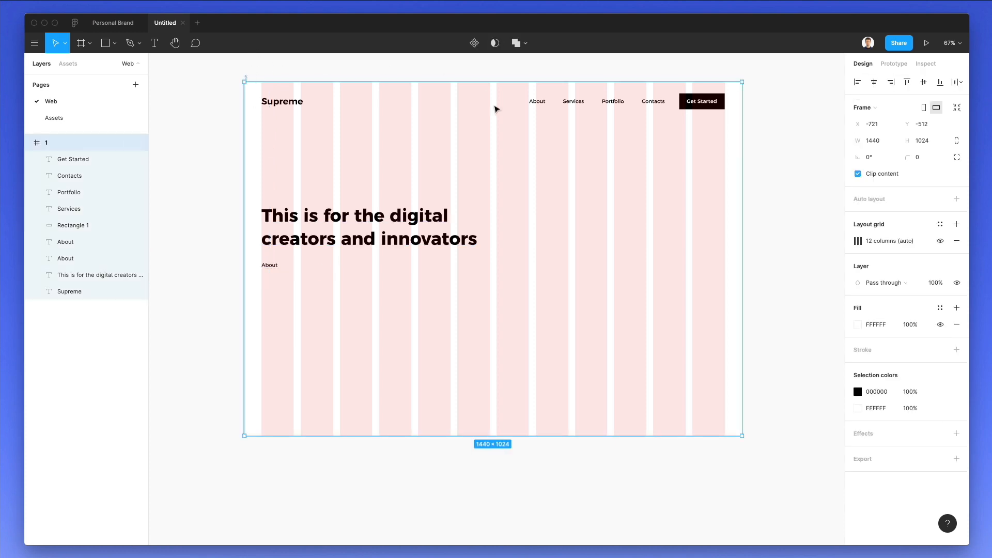
{"action": "left_click", "coordinate": [858, 241]}
{"action": "left_click", "coordinate": [773, 283]}
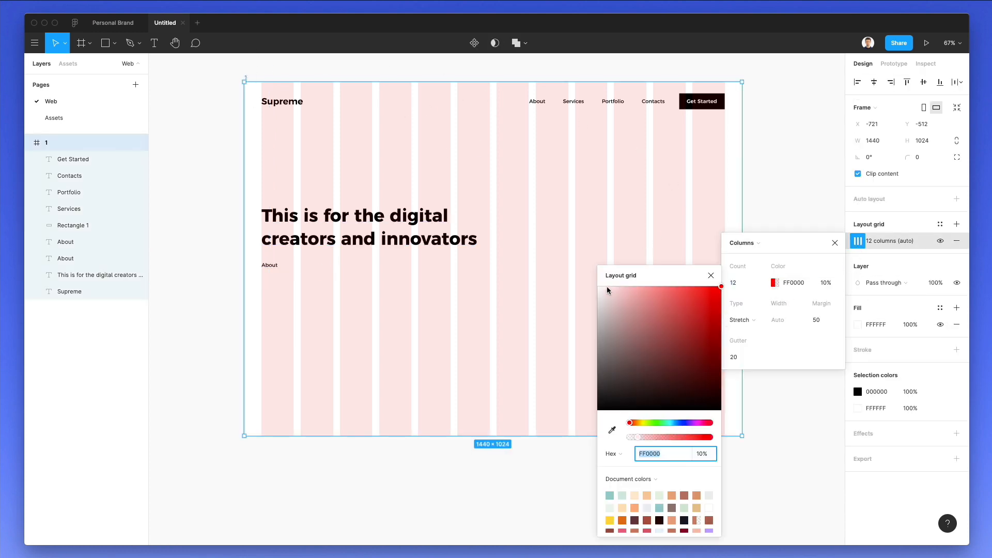
{"action": "left_click_drag", "start_coordinate": [607, 290], "coordinate": [599, 288]}
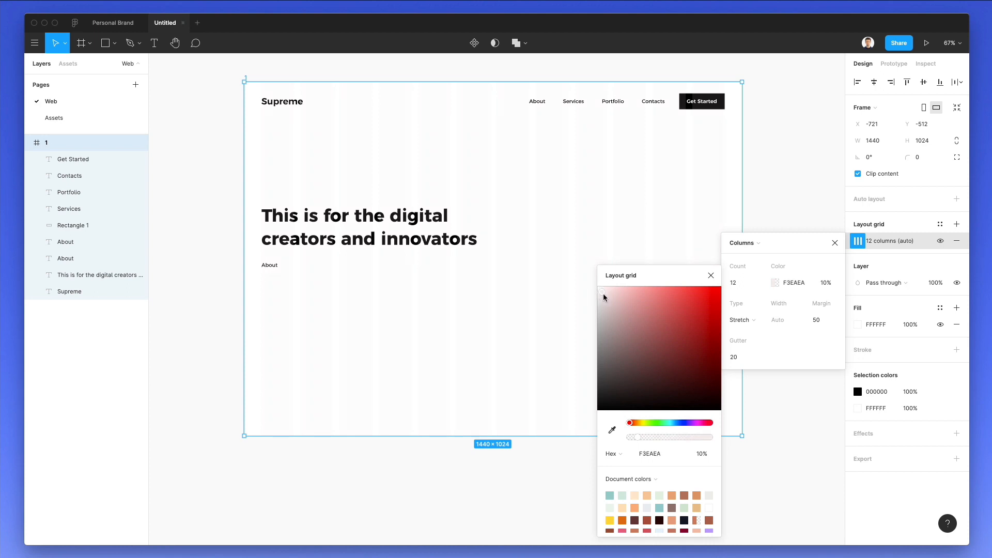
{"action": "left_click", "coordinate": [489, 275]}
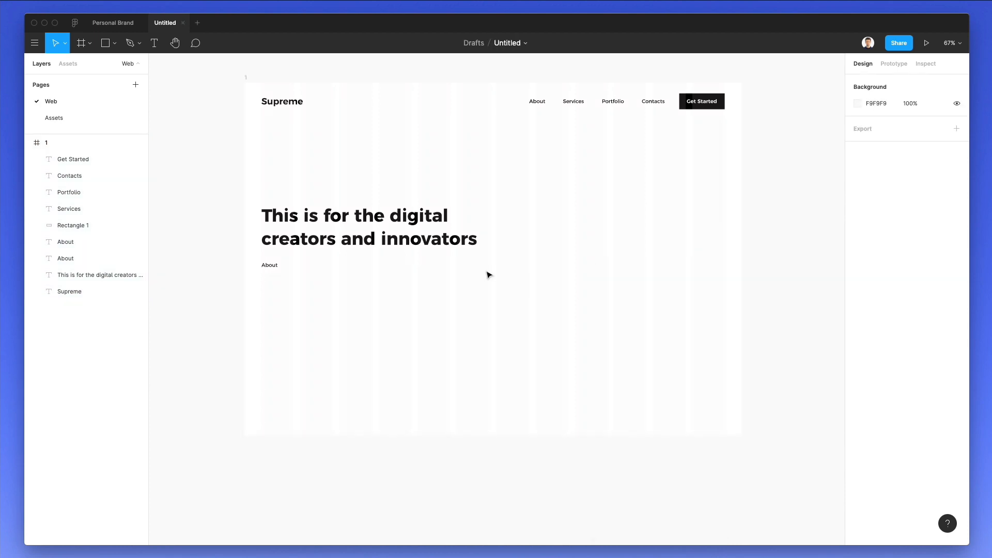
Replace the copied About text under the headline with the pasted Lorem Ipsum passage starting "There are many variations of passages".
{"action": "left_click", "coordinate": [274, 266]}
{"action": "left_click", "coordinate": [277, 265]}
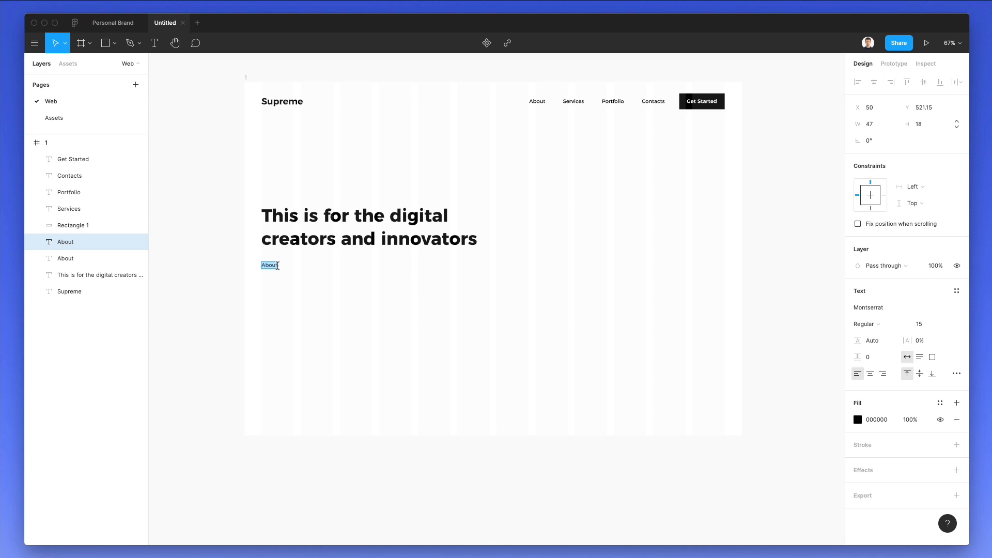
{"action": "type", "text": ".li"}
{"action": "key", "text": "super+v"}
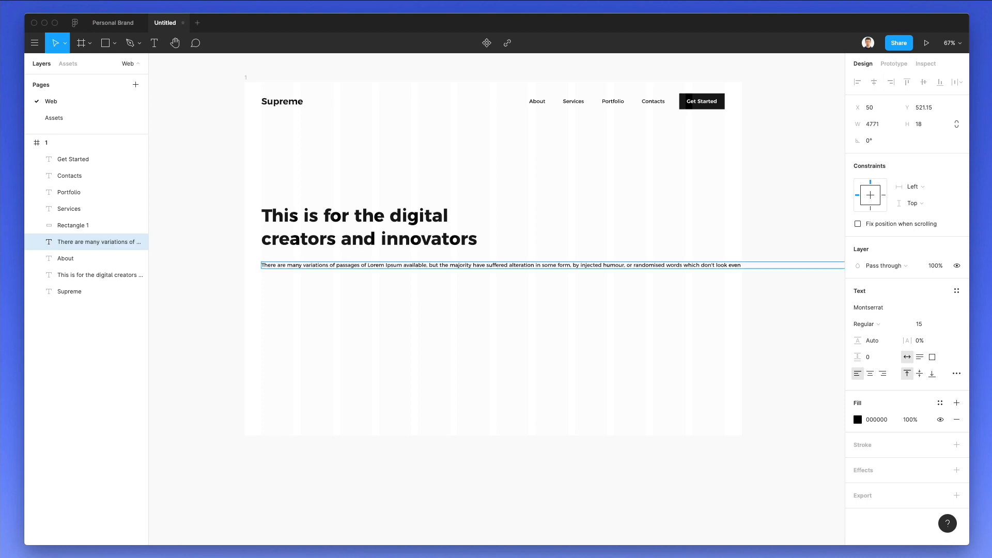
Delete everything in the Lorem Ipsum passage after "suffered alteration in some form".
{"action": "double_click", "coordinate": [485, 264]}
{"action": "left_click", "coordinate": [537, 265]}
{"action": "left_click_drag", "start_coordinate": [571, 265], "coordinate": [690, 367]}
{"action": "key", "text": "shift+super+Right"}
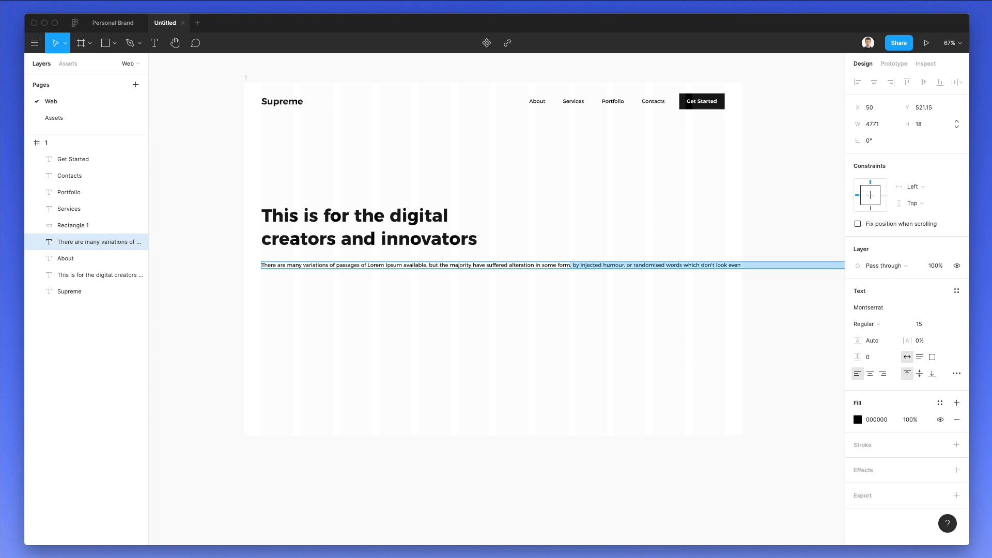
{"action": "key", "text": "BackSpace"}
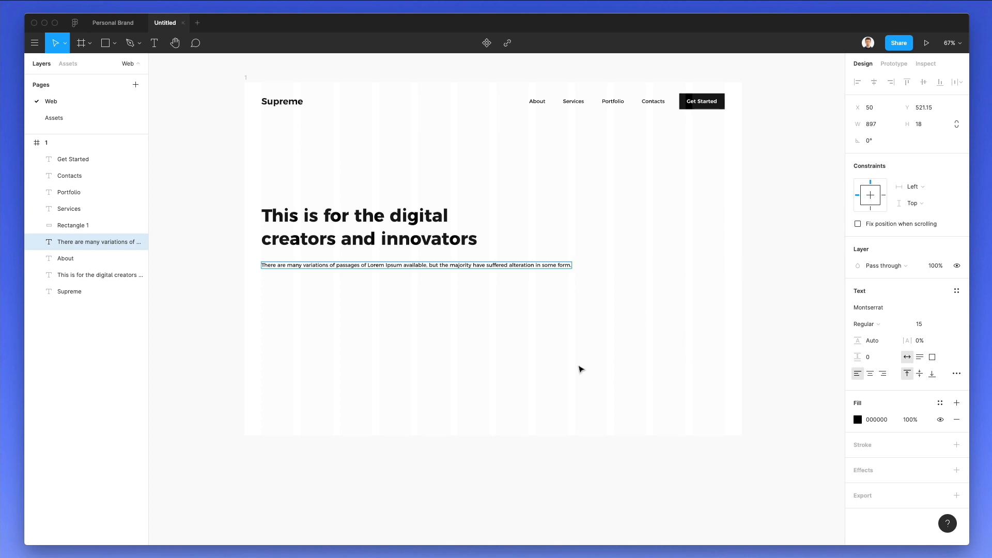
{"action": "key", "text": "Escape"}
Narrow the paragraph's text box to about 613 px so it wraps onto two lines and increase its line height to about 215%.
{"action": "left_click_drag", "start_coordinate": [576, 265], "coordinate": [475, 267]}
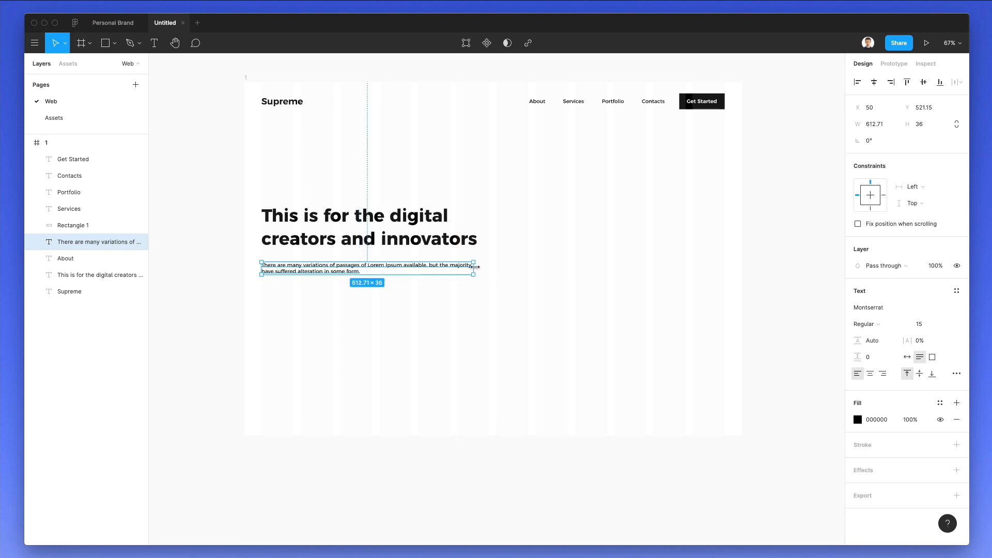
{"action": "left_click_drag", "start_coordinate": [858, 340], "coordinate": [955, 339]}
{"action": "left_click", "coordinate": [420, 308]}
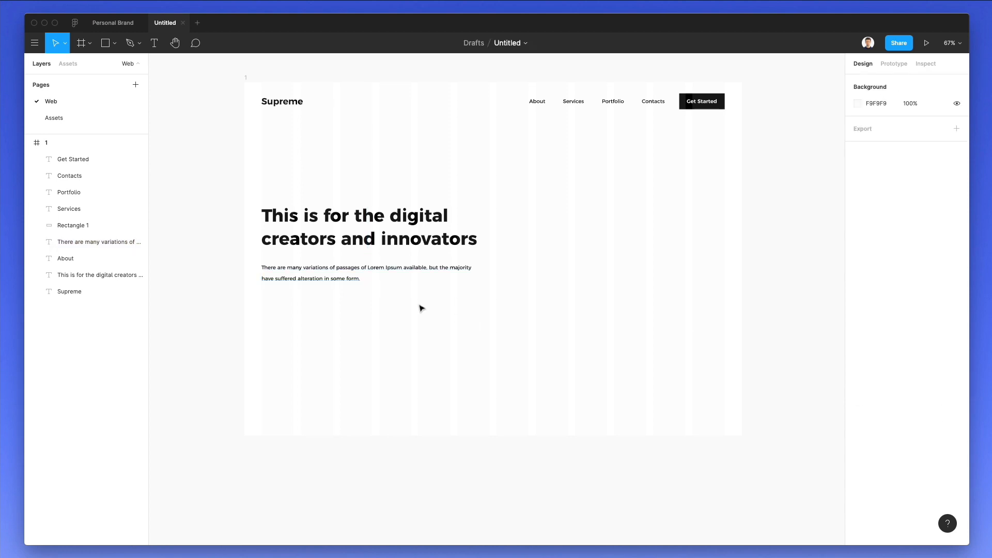
Move the paragraph up to about Y 510 and change its text fill to a medium gray.
{"action": "left_click_drag", "start_coordinate": [347, 277], "coordinate": [344, 272]}
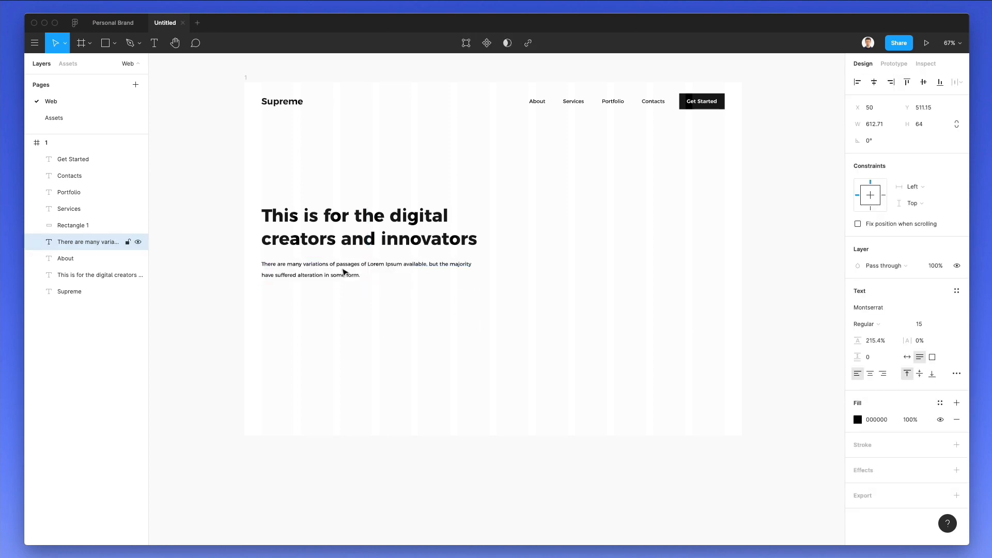
{"action": "scroll", "coordinate": [333, 195], "scroll_direction": "up", "scroll_amount": 3}
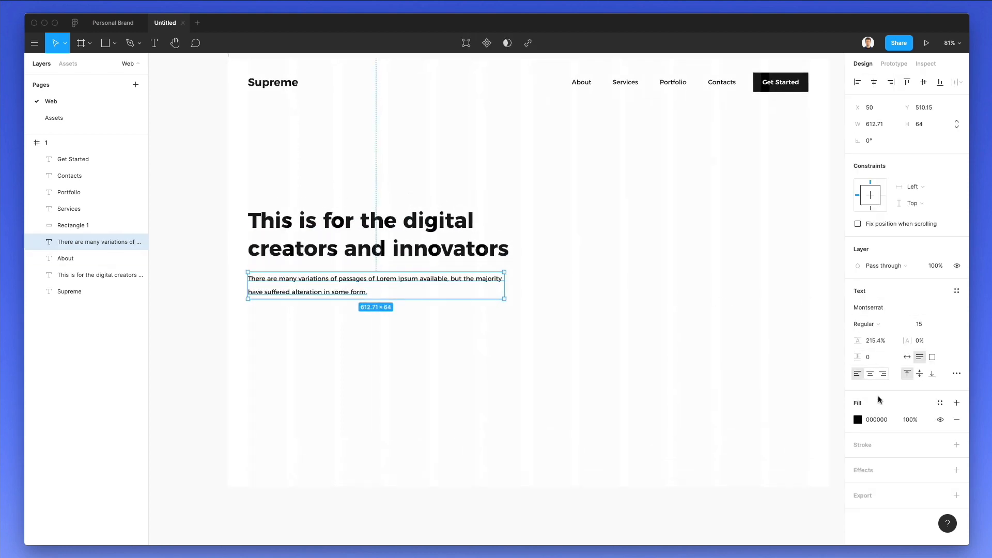
{"action": "left_click", "coordinate": [858, 419]}
{"action": "left_click_drag", "start_coordinate": [744, 370], "coordinate": [685, 358]}
{"action": "left_click", "coordinate": [535, 326]}
{"action": "scroll", "coordinate": [549, 316], "scroll_direction": "up", "scroll_amount": 2}
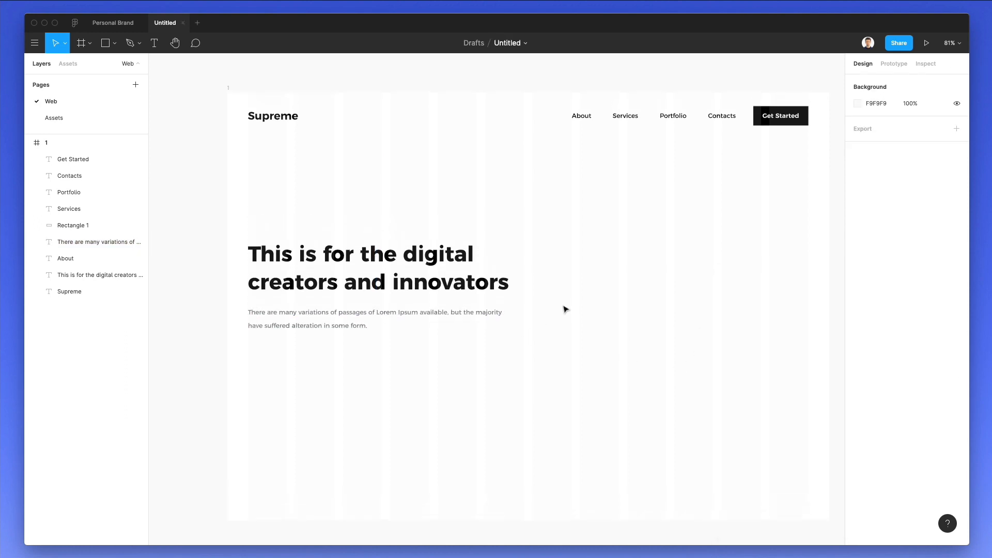
Group the header's Get Started button and label, and place a copy below the paragraph at X 50, scaled to about 155 × 54.
{"action": "scroll", "coordinate": [565, 309], "scroll_direction": "right", "scroll_amount": 3}
{"action": "left_click", "coordinate": [771, 116]}
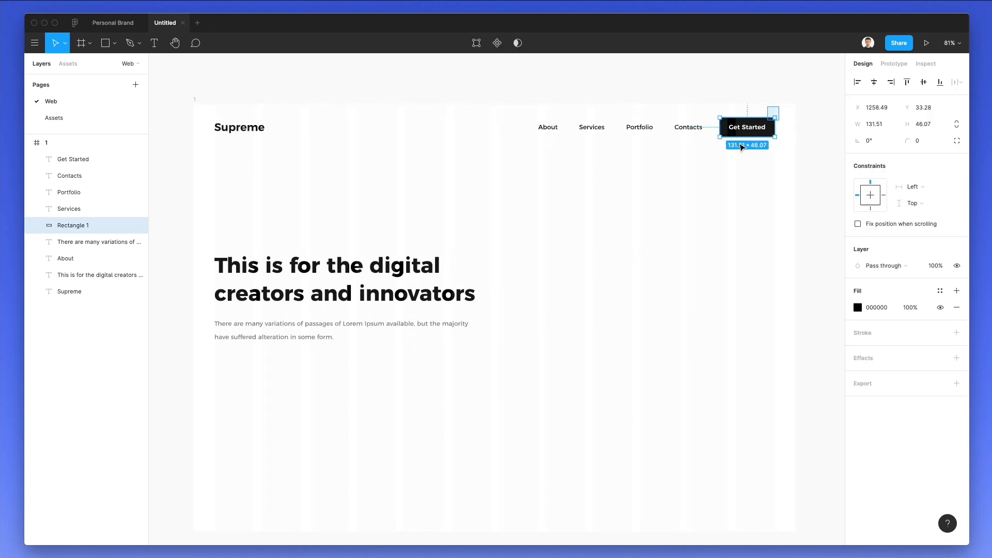
{"action": "left_click", "coordinate": [752, 132], "text": "shift"}
{"action": "key", "text": "ctrl+g"}
{"action": "left_click_drag", "start_coordinate": [756, 129], "coordinate": [284, 383]}
{"action": "left_click", "coordinate": [290, 371]}
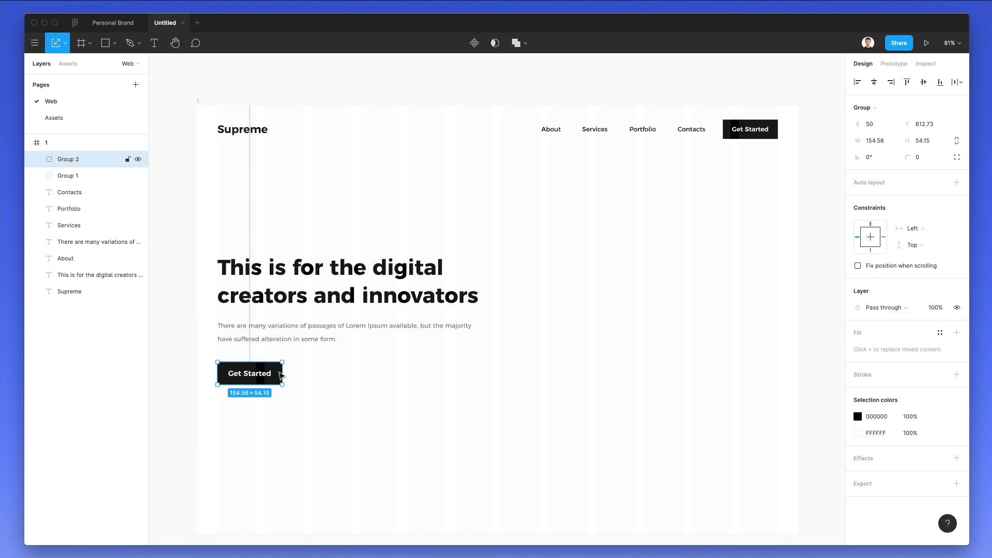
Set the hero button label's font size to 18 and its text box to auto width.
{"action": "left_click", "coordinate": [354, 376]}
{"action": "double_click", "coordinate": [247, 373]}
{"action": "left_click", "coordinate": [924, 311]}
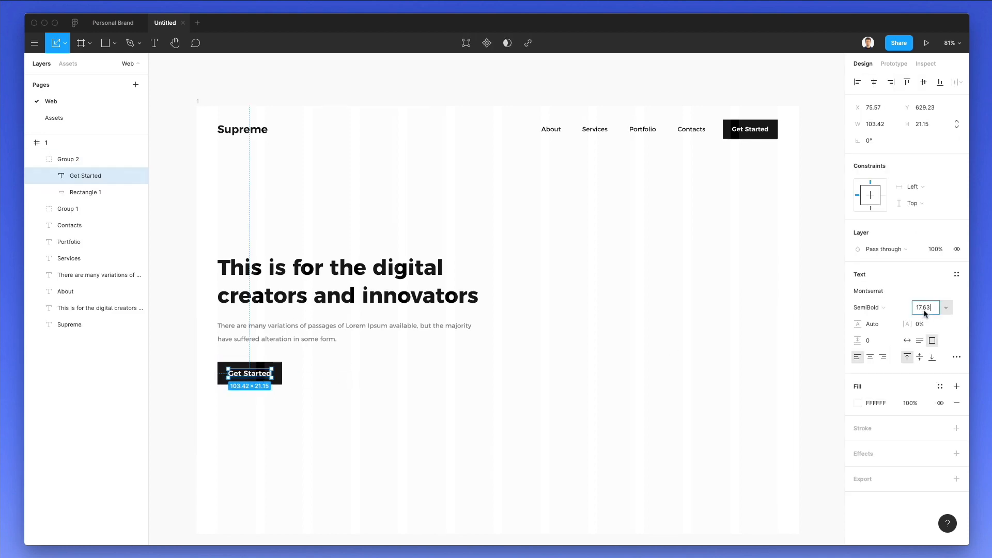
{"action": "type", "text": "18"}
{"action": "key", "text": "Return"}
{"action": "left_click", "coordinate": [907, 341]}
{"action": "left_click", "coordinate": [348, 377]}
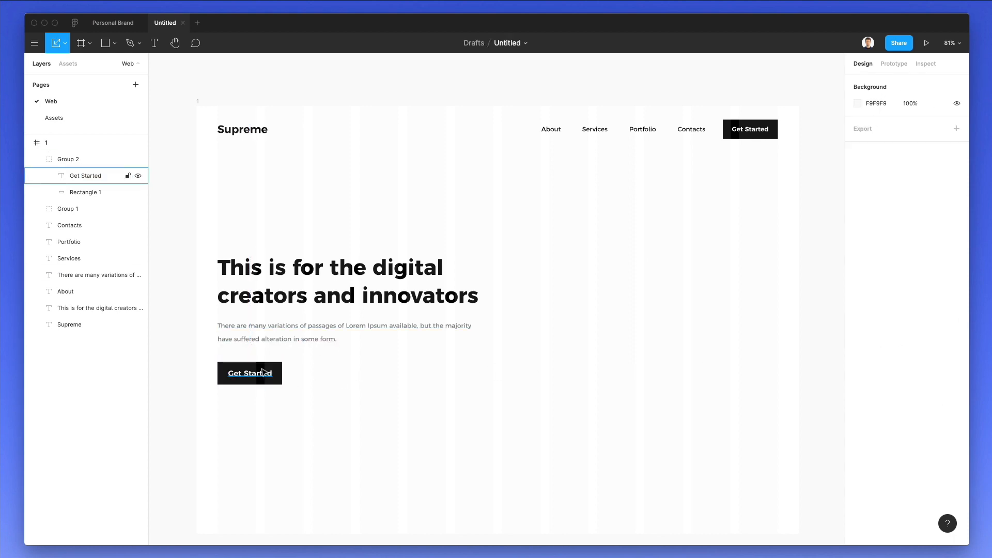
Set the hero button rectangle's width to 155 and center the Get Started label on it.
{"action": "scroll", "coordinate": [262, 372], "scroll_direction": "up", "scroll_amount": 2}
{"action": "double_click", "coordinate": [285, 370]}
{"action": "left_click", "coordinate": [893, 125]}
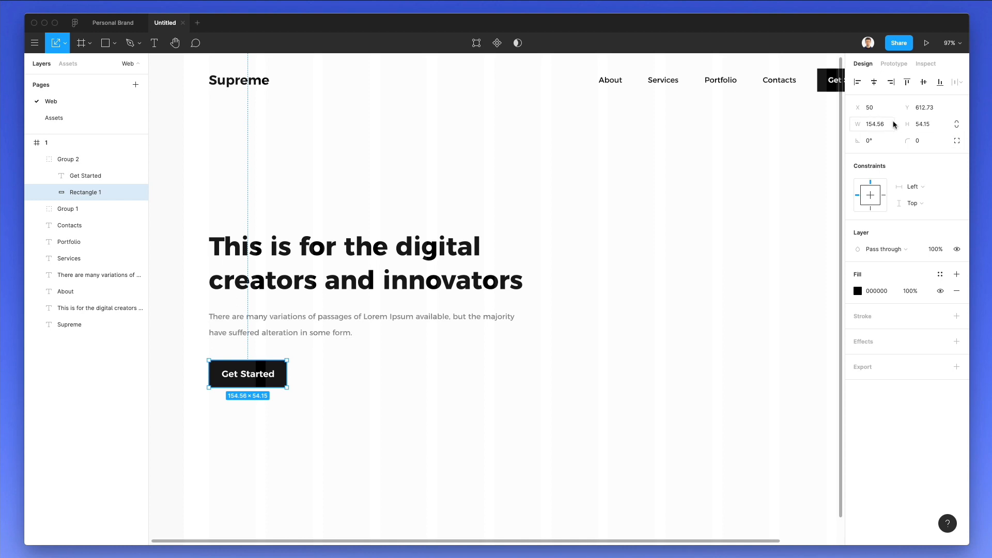
{"action": "key", "text": "BackSpace"}
{"action": "type", "text": "5"}
{"action": "key", "text": "Return"}
{"action": "left_click", "coordinate": [267, 370], "text": "shift"}
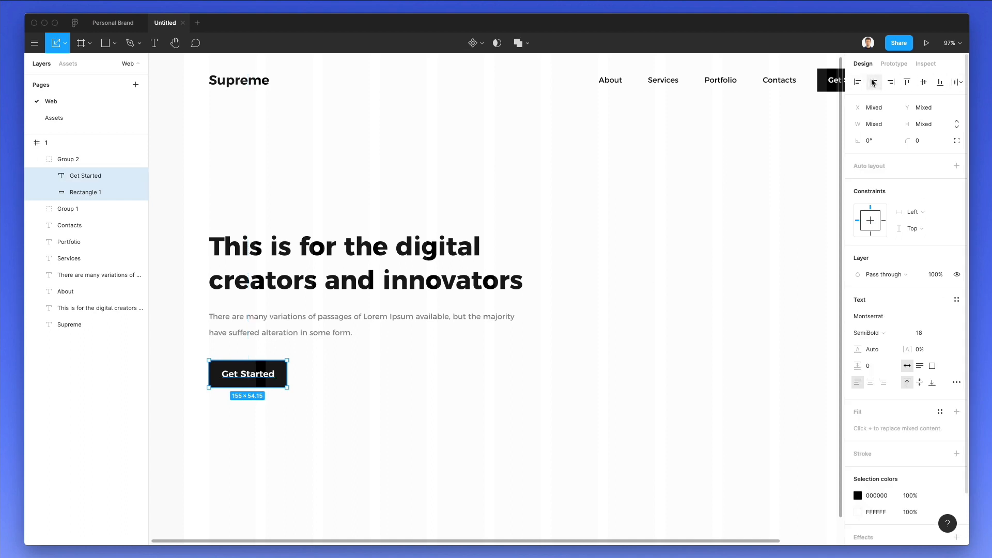
{"action": "left_click", "coordinate": [444, 381]}
Open the file's Assets page and view the character illustrations.
{"action": "scroll", "coordinate": [462, 372], "scroll_direction": "down", "scroll_amount": 3}
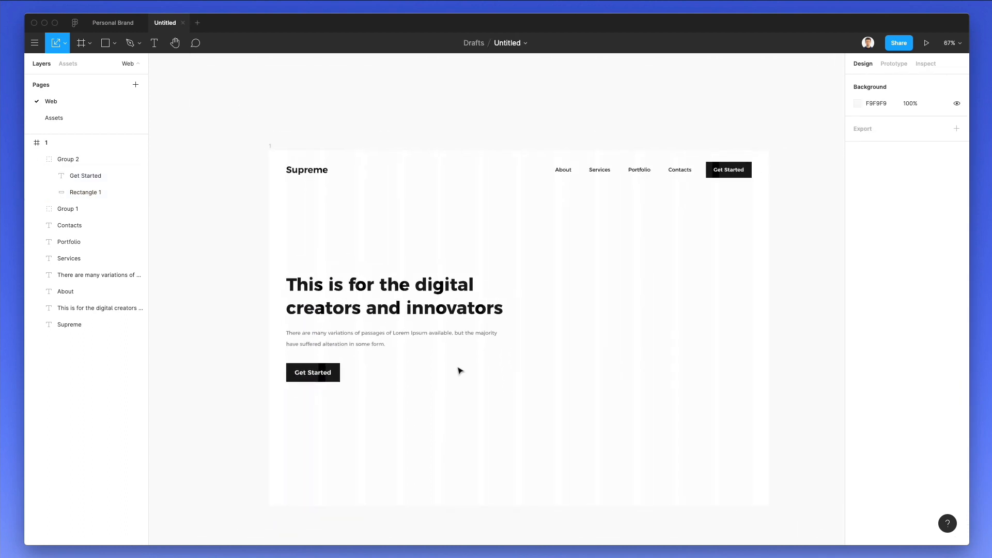
{"action": "scroll", "coordinate": [493, 371], "scroll_direction": "down", "scroll_amount": 1}
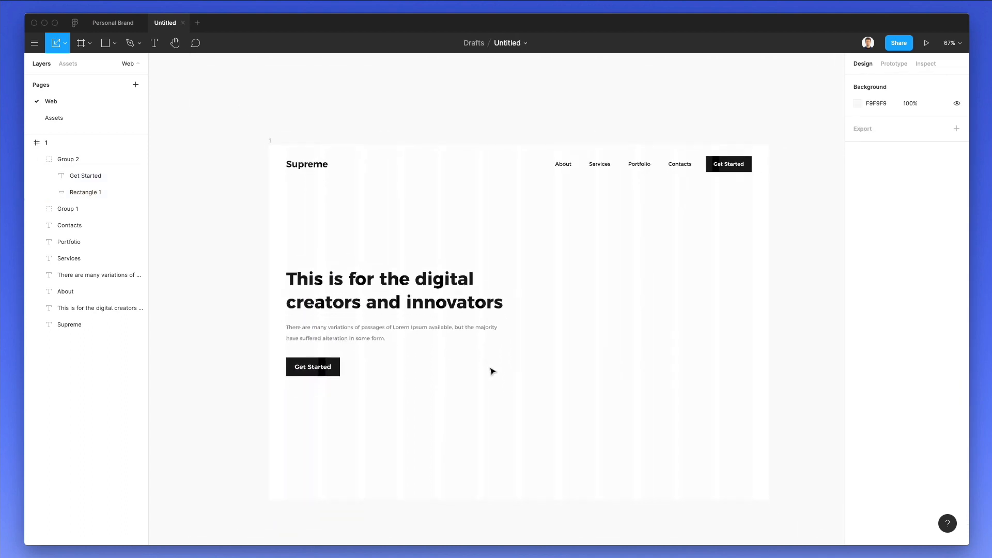
{"action": "key", "text": "Page_Down"}
{"action": "scroll", "coordinate": [520, 292], "scroll_direction": "up", "scroll_amount": 1}
{"action": "scroll", "coordinate": [520, 291], "scroll_direction": "right", "scroll_amount": 1}
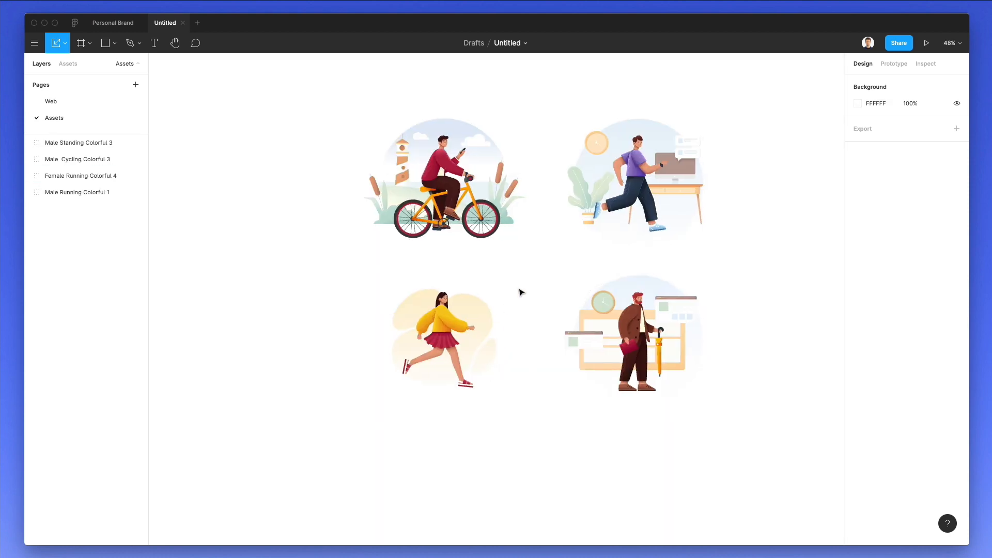
Switch to the browser and examine the previews and overview on UI8's Sapiens Character Builder Library page, and return to the design file.
{"action": "scroll", "coordinate": [520, 292], "scroll_direction": "up", "scroll_amount": 1}
{"action": "scroll", "coordinate": [521, 292], "scroll_direction": "up", "scroll_amount": 2}
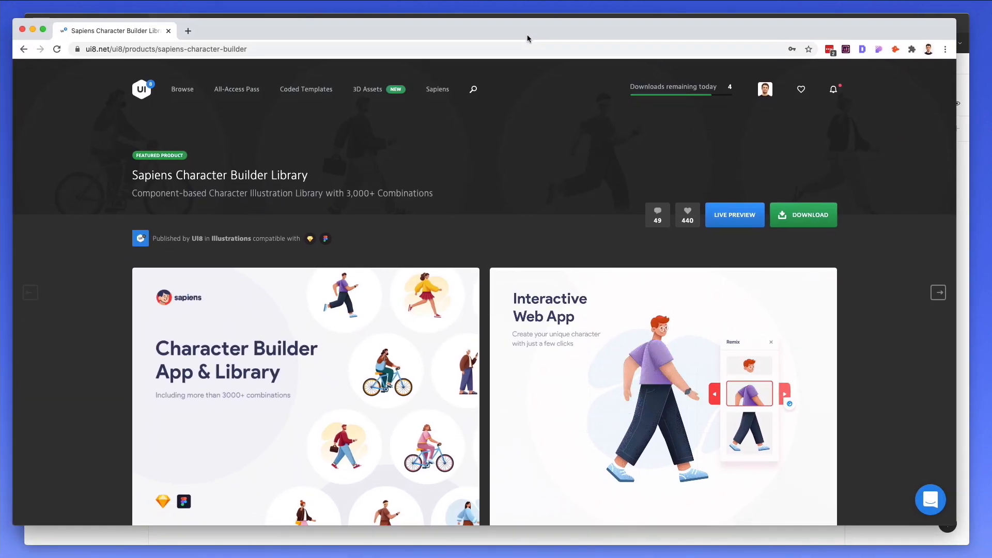
{"action": "scroll", "coordinate": [487, 264], "scroll_direction": "down", "scroll_amount": 4}
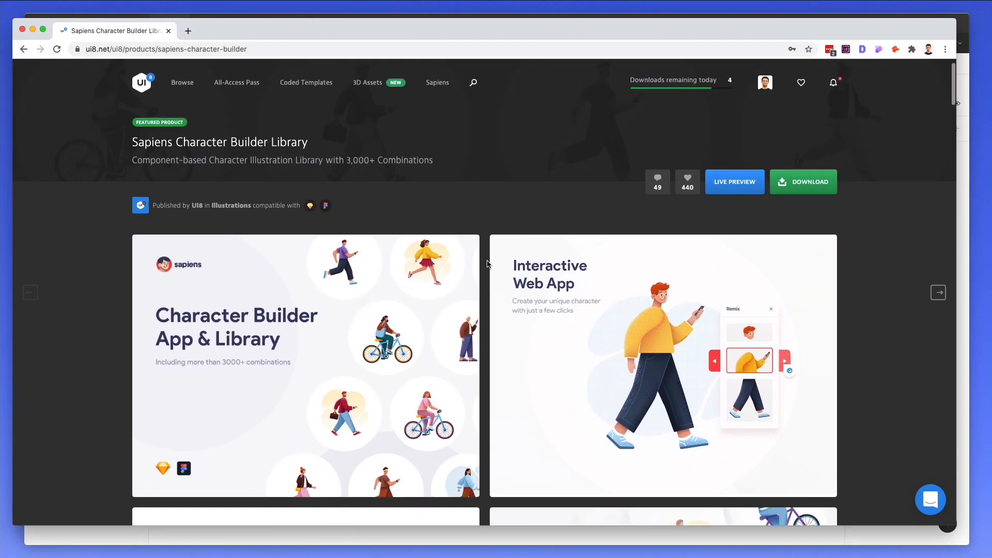
{"action": "scroll", "coordinate": [486, 264], "scroll_direction": "down", "scroll_amount": 4}
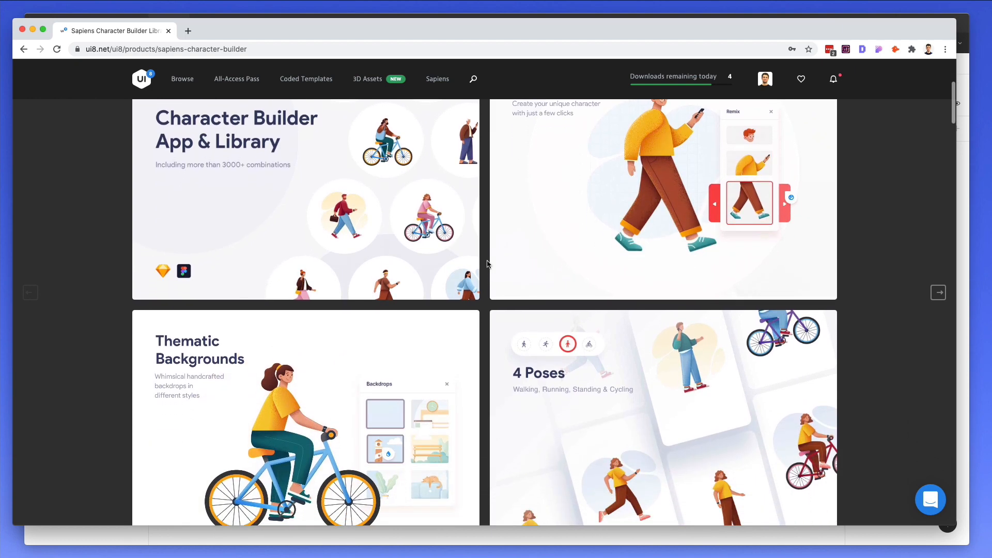
{"action": "scroll", "coordinate": [487, 264], "scroll_direction": "down", "scroll_amount": 7}
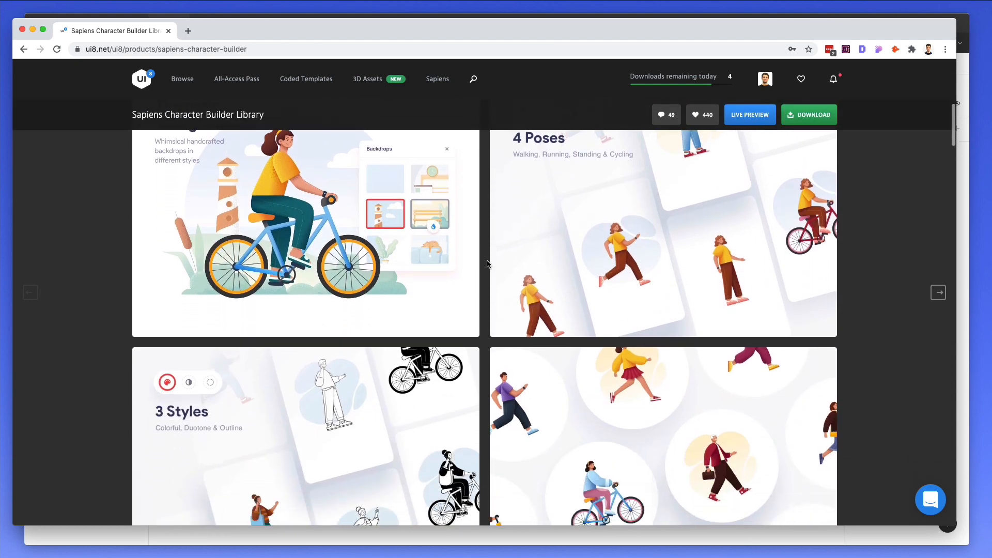
{"action": "scroll", "coordinate": [487, 264], "scroll_direction": "down", "scroll_amount": 2}
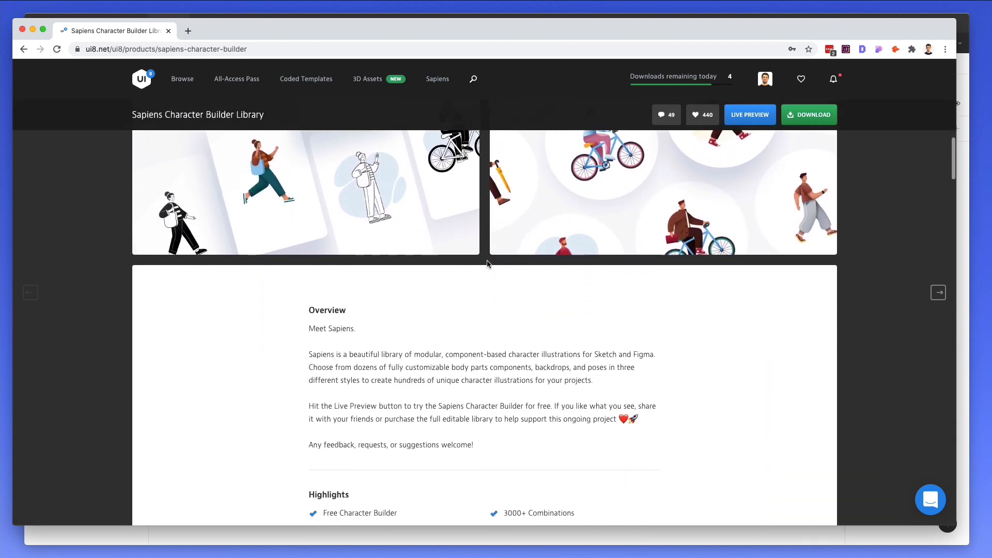
{"action": "scroll", "coordinate": [486, 264], "scroll_direction": "up", "scroll_amount": 15}
{"action": "scroll", "coordinate": [485, 264], "scroll_direction": "up", "scroll_amount": 2}
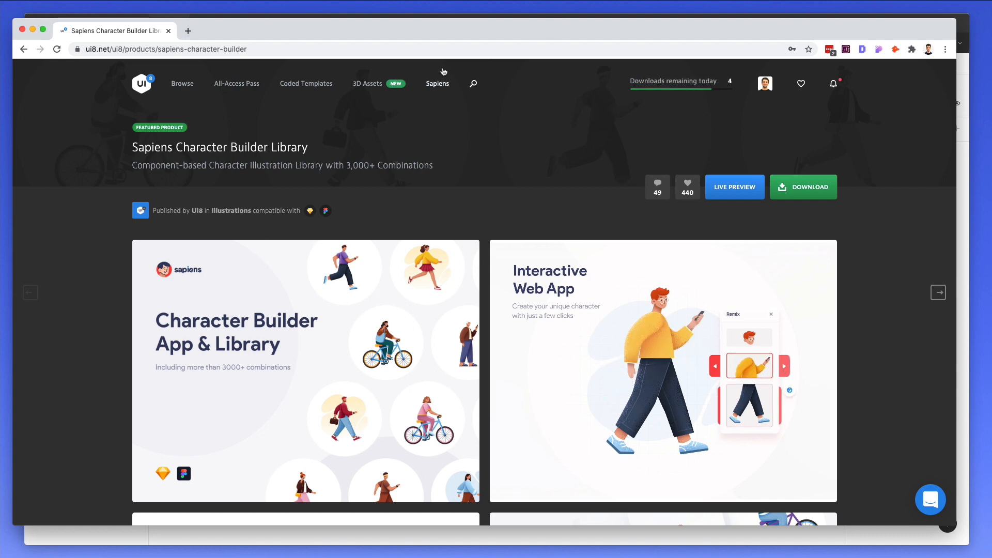
{"action": "left_click_drag", "start_coordinate": [439, 35], "coordinate": [438, 557]}
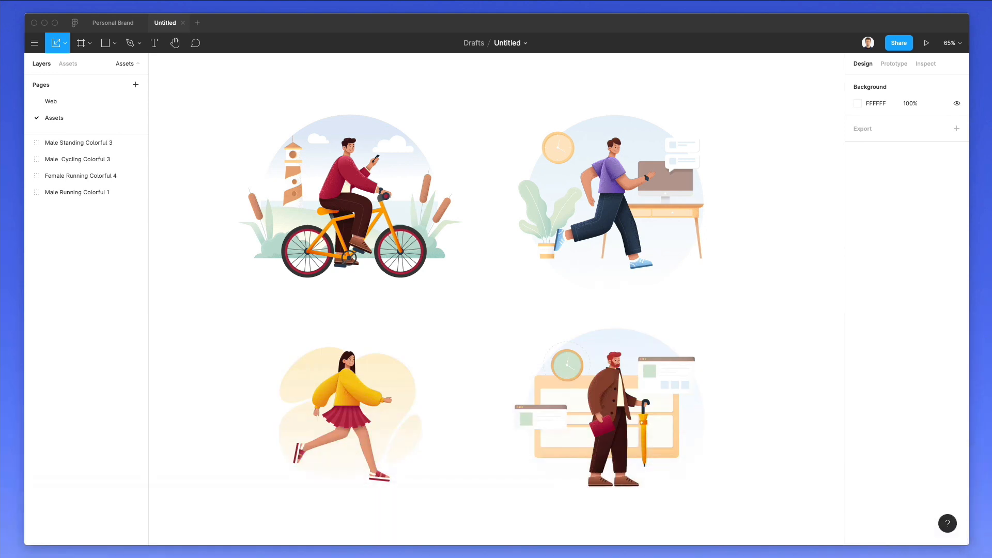
Copy the Male Cycling Colorful 3 illustration from the Assets page into the Web page's frame, beside the headline.
{"action": "left_click", "coordinate": [124, 159]}
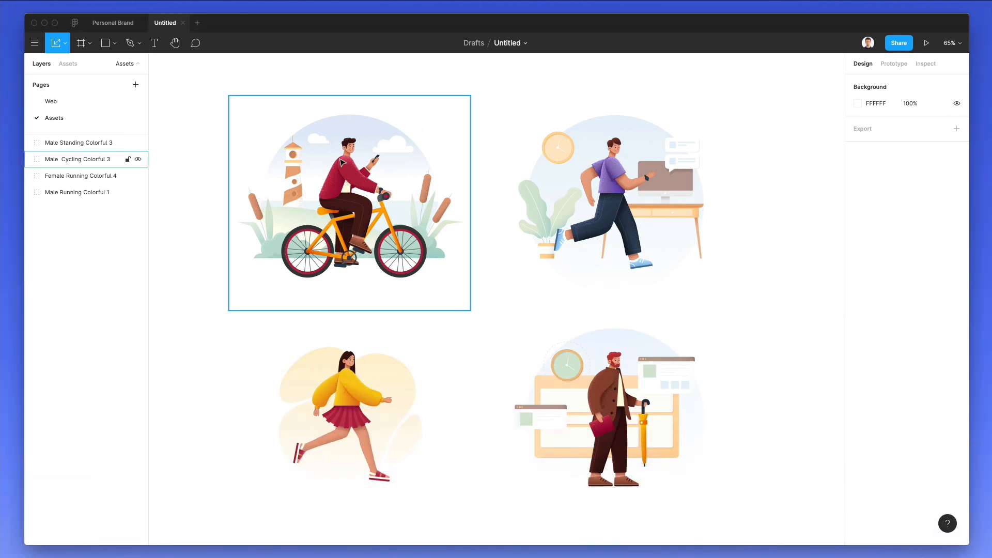
{"action": "left_click", "coordinate": [86, 102]}
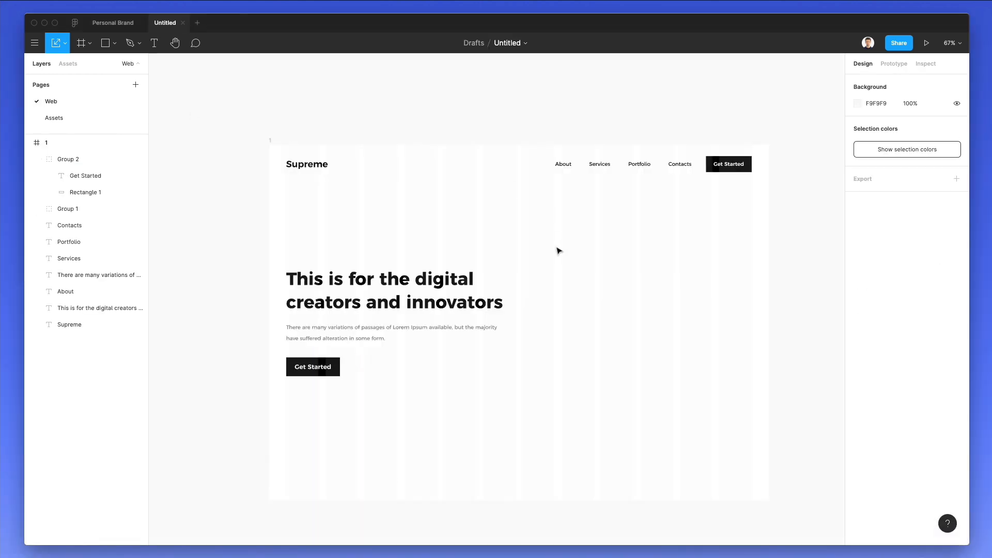
{"action": "key", "text": "super+v"}
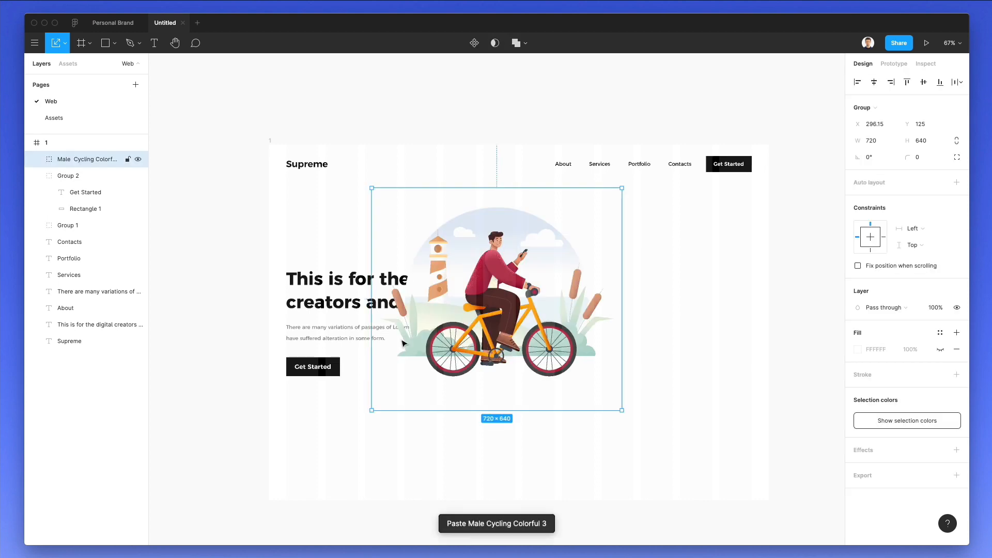
{"action": "left_click_drag", "start_coordinate": [535, 282], "coordinate": [624, 305]}
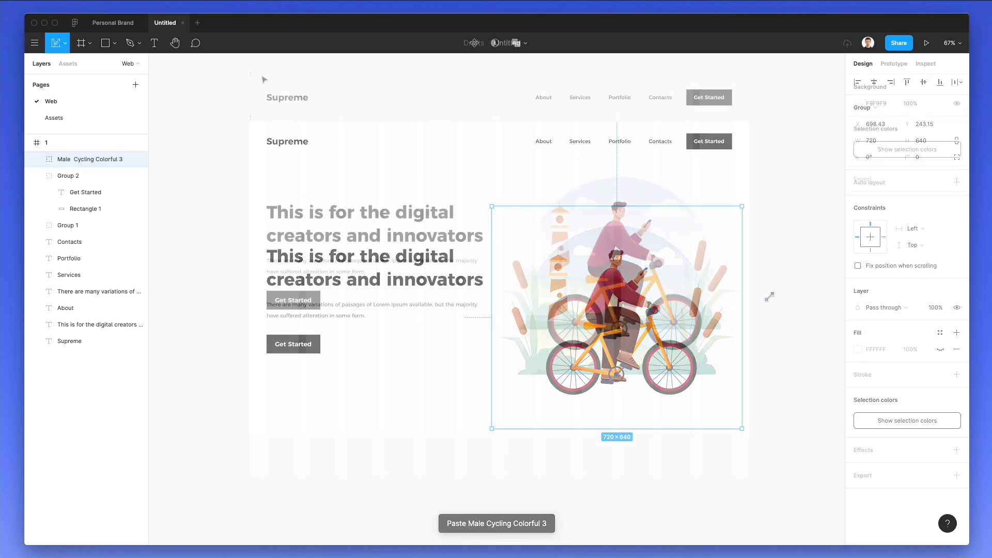
Extend the page frame downward to a height of about 1727.
{"action": "left_click", "coordinate": [256, 77]}
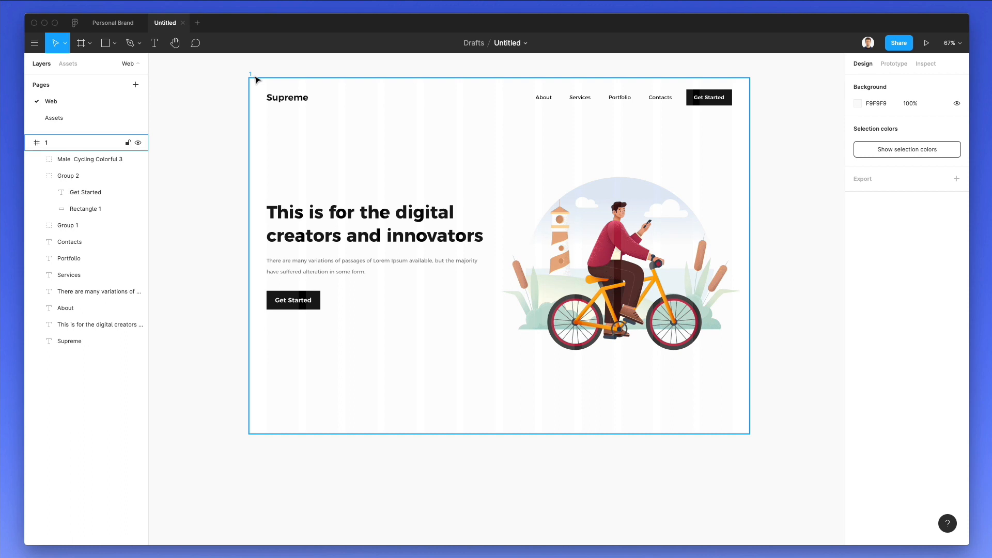
{"action": "left_click", "coordinate": [256, 78]}
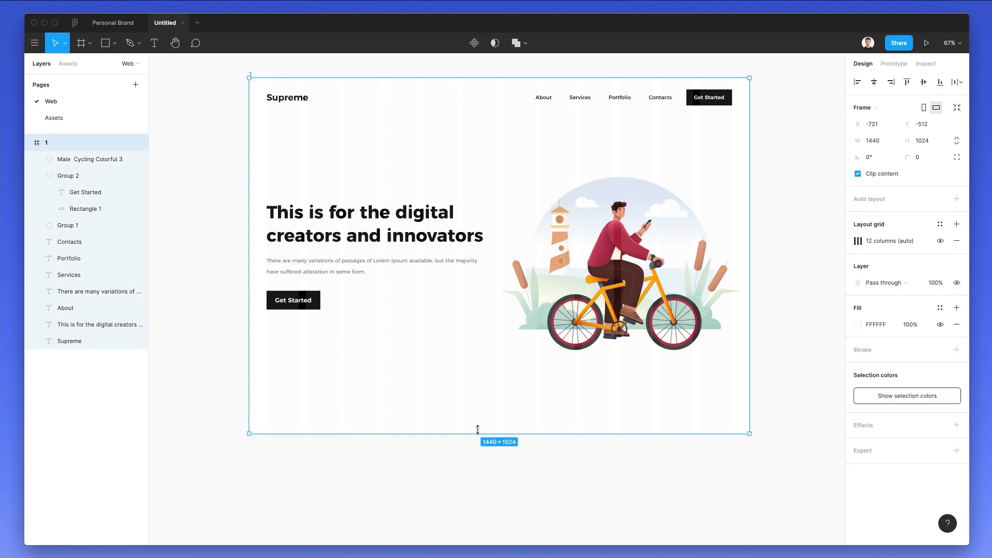
{"action": "left_click_drag", "start_coordinate": [477, 429], "coordinate": [498, 513]}
{"action": "scroll", "coordinate": [361, 177], "scroll_direction": "up", "scroll_amount": 5}
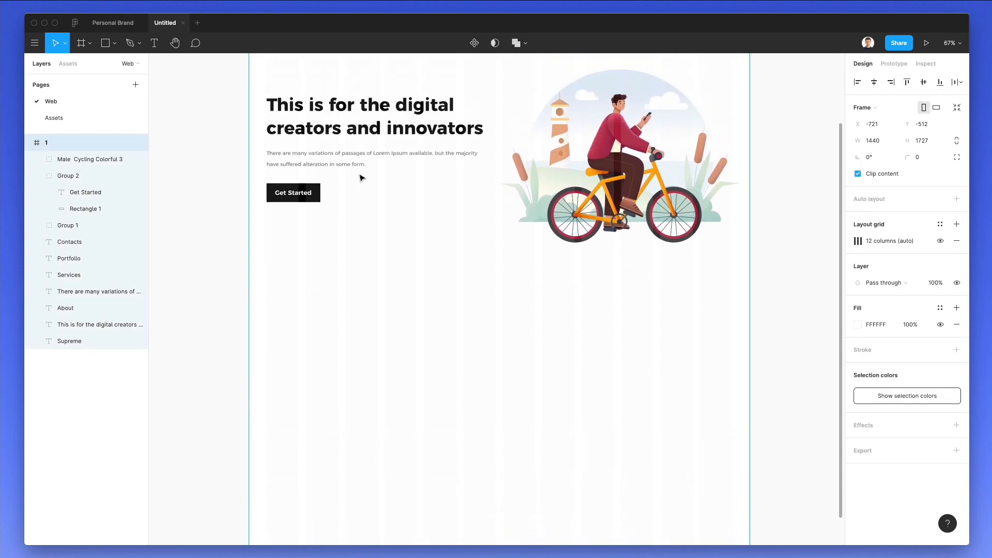
{"action": "left_click", "coordinate": [216, 236]}
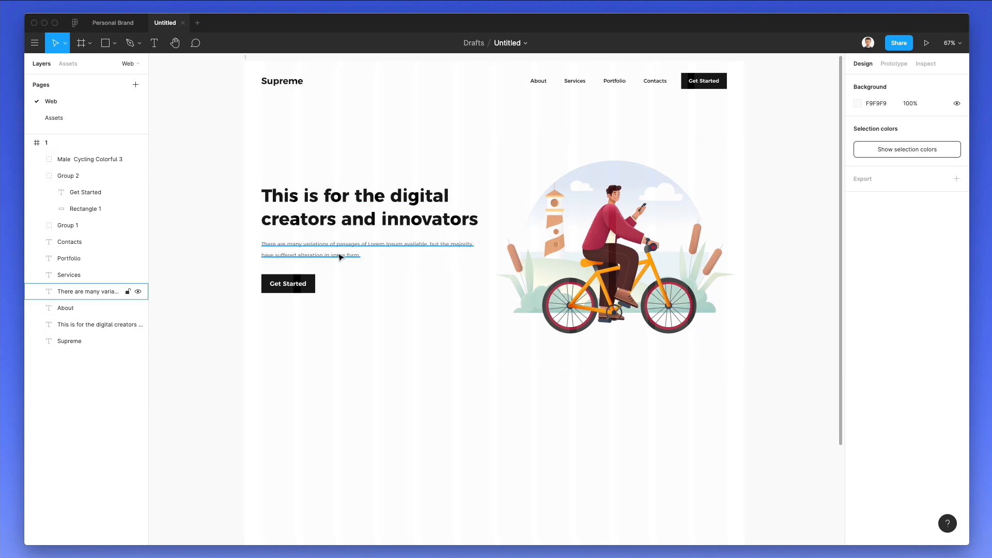
Place a copy of the hero paragraph at about X 401, Y 883 and replace its text with "Scroll down".
{"action": "left_click_drag", "start_coordinate": [341, 256], "coordinate": [462, 388]}
{"action": "double_click", "coordinate": [460, 383]}
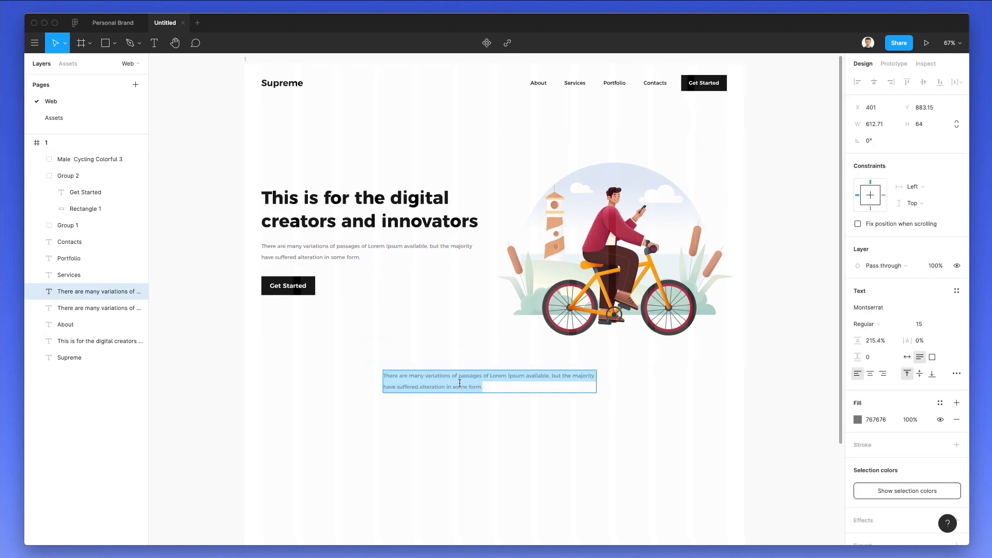
{"action": "type", "text": "Scroll"}
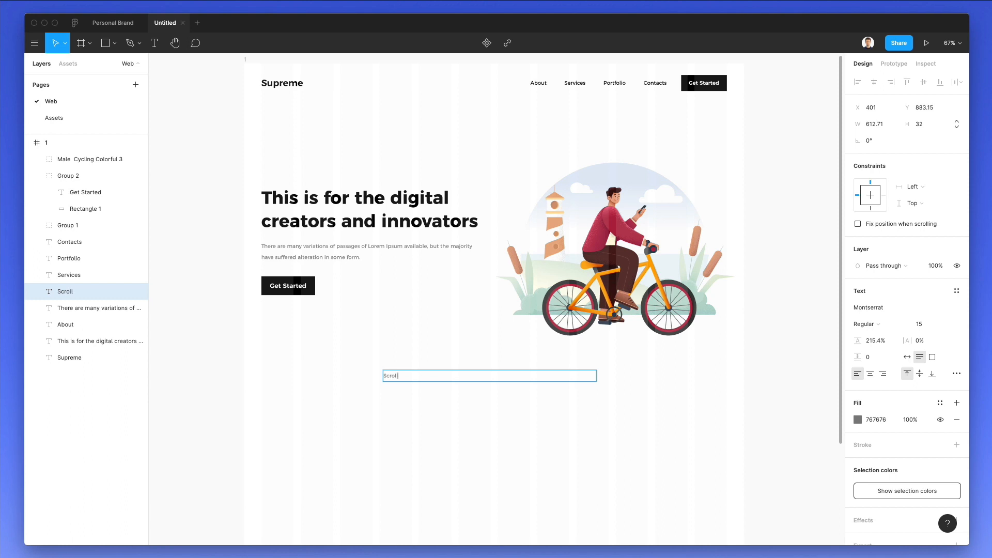
{"action": "type", "text": " down"}
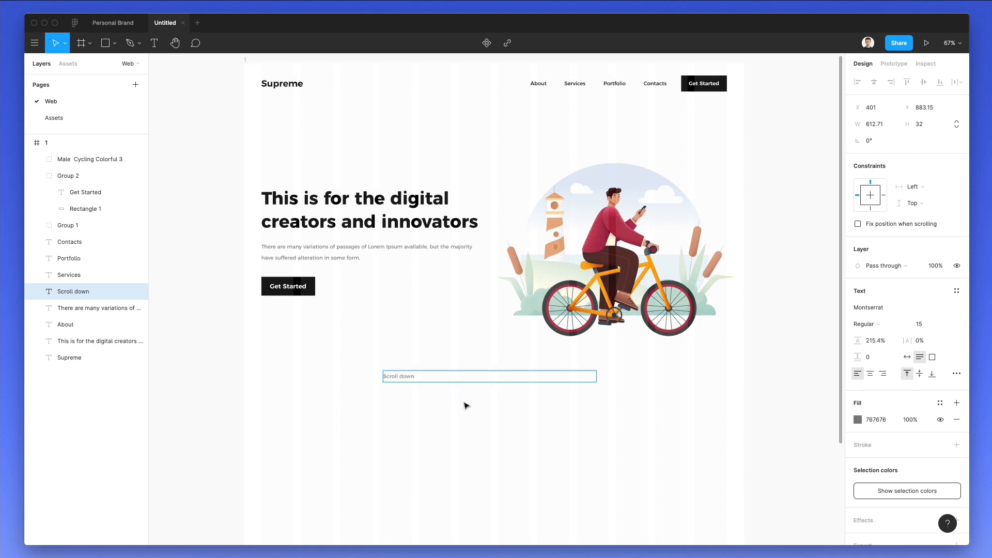
Center-align the Scroll down text, center it horizontally in the frame, and set its text box to auto width.
{"action": "left_click", "coordinate": [870, 373]}
{"action": "key", "text": "Escape"}
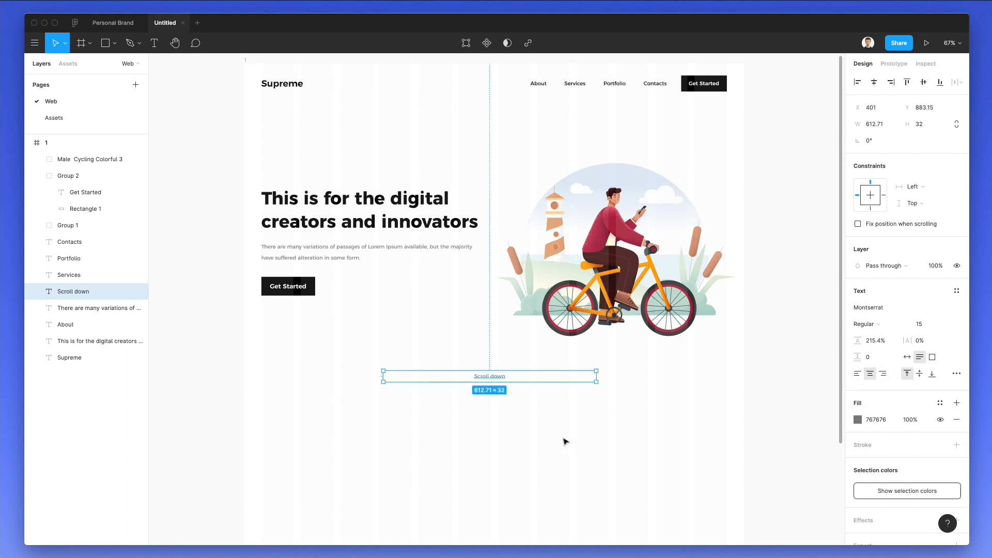
{"action": "left_click", "coordinate": [874, 81]}
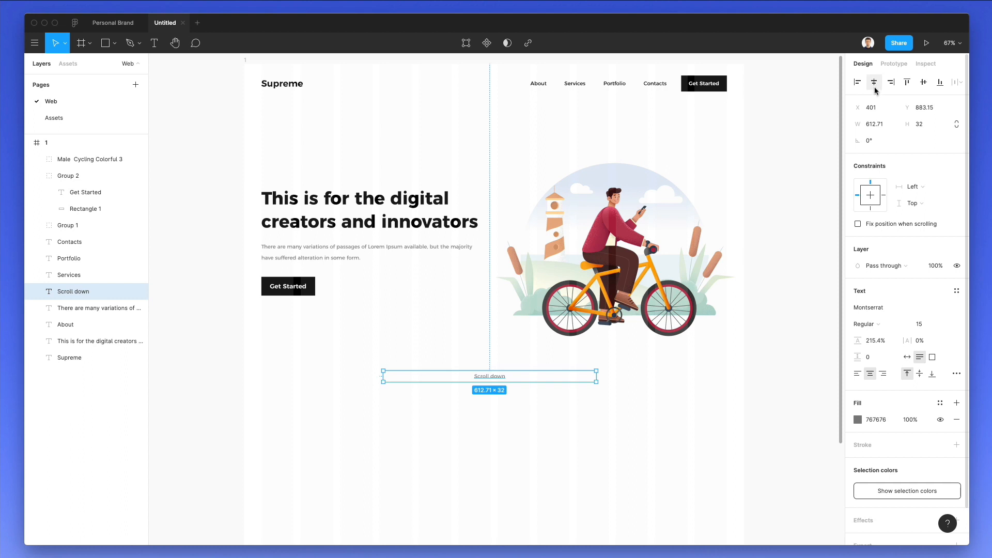
{"action": "left_click", "coordinate": [908, 358]}
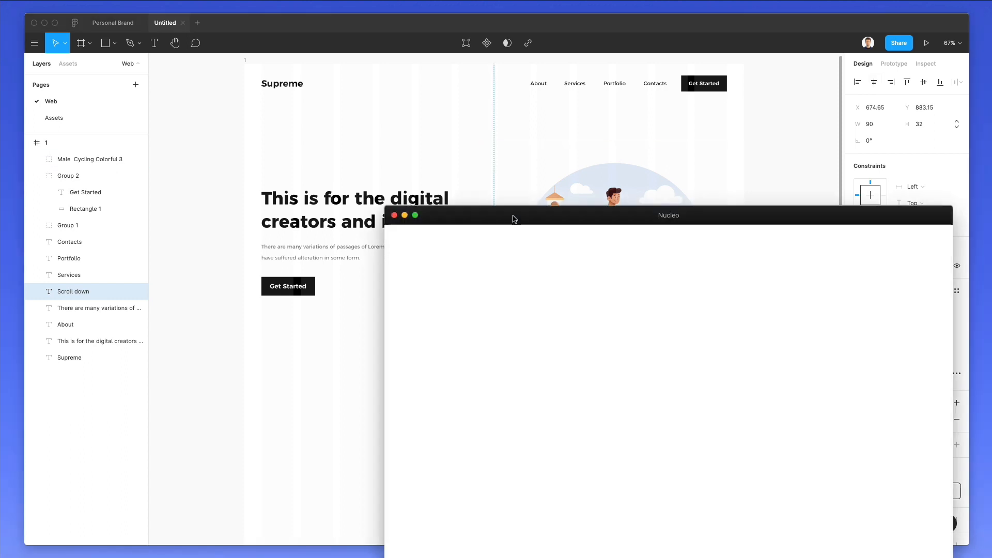
Switch to Nucleo, search for "arrow", and place the 48px outlined diamond icon with a down chevron below the Scroll down text.
{"action": "left_click_drag", "start_coordinate": [511, 216], "coordinate": [549, 193]}
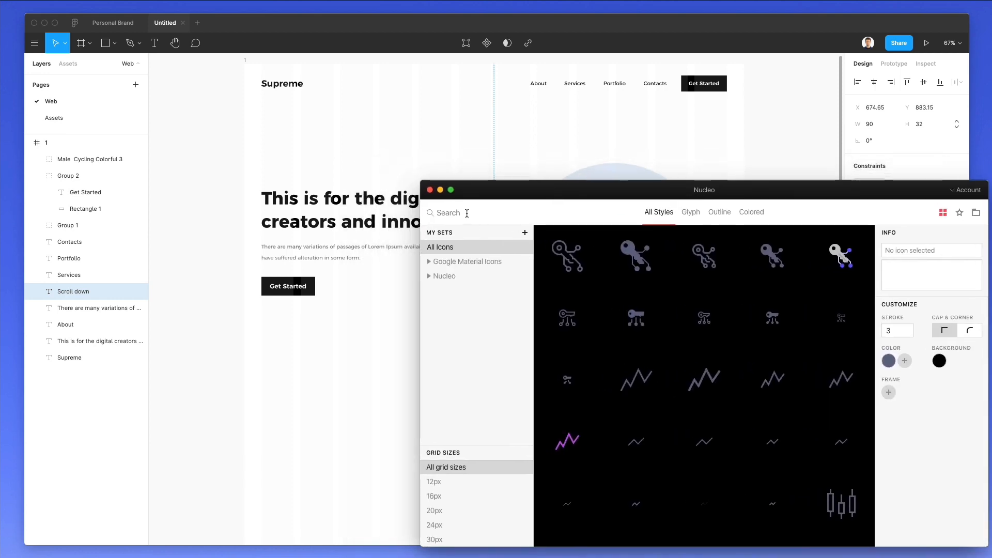
{"action": "type", "text": "arrow"}
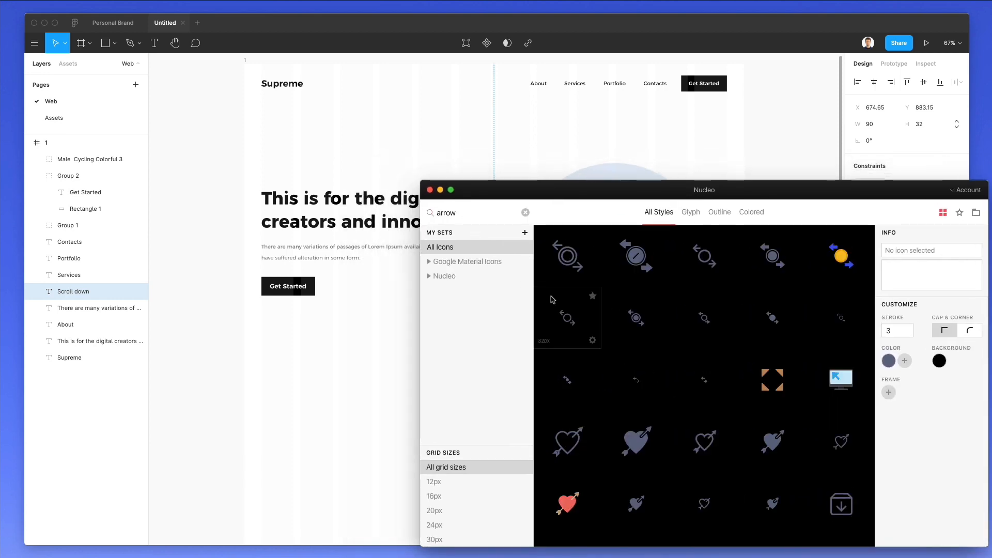
{"action": "scroll", "coordinate": [278, 297], "scroll_direction": "right", "scroll_amount": 2}
{"action": "scroll", "coordinate": [278, 297], "scroll_direction": "right", "scroll_amount": 3}
{"action": "scroll", "coordinate": [755, 353], "scroll_direction": "down", "scroll_amount": 5}
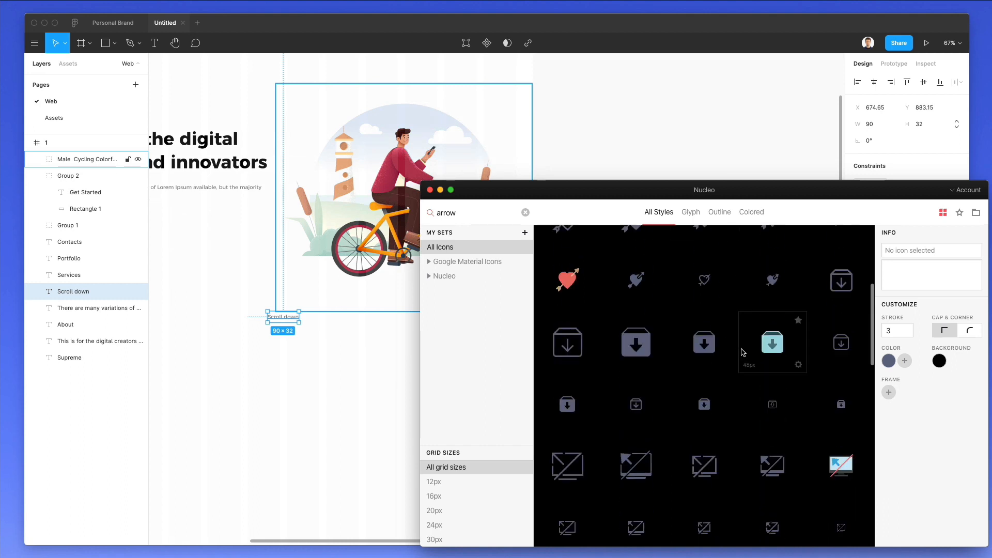
{"action": "scroll", "coordinate": [753, 353], "scroll_direction": "down", "scroll_amount": 10}
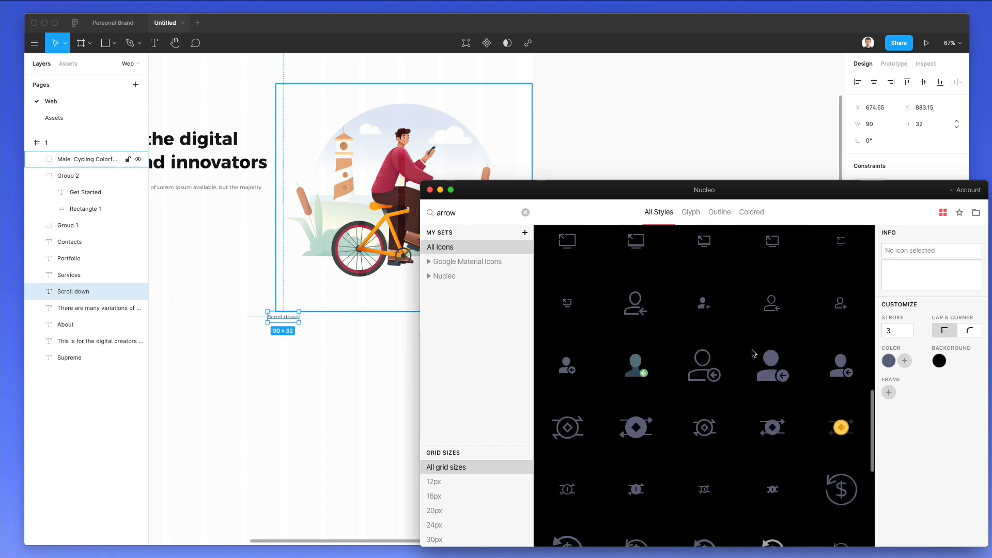
{"action": "scroll", "coordinate": [753, 353], "scroll_direction": "down", "scroll_amount": 10}
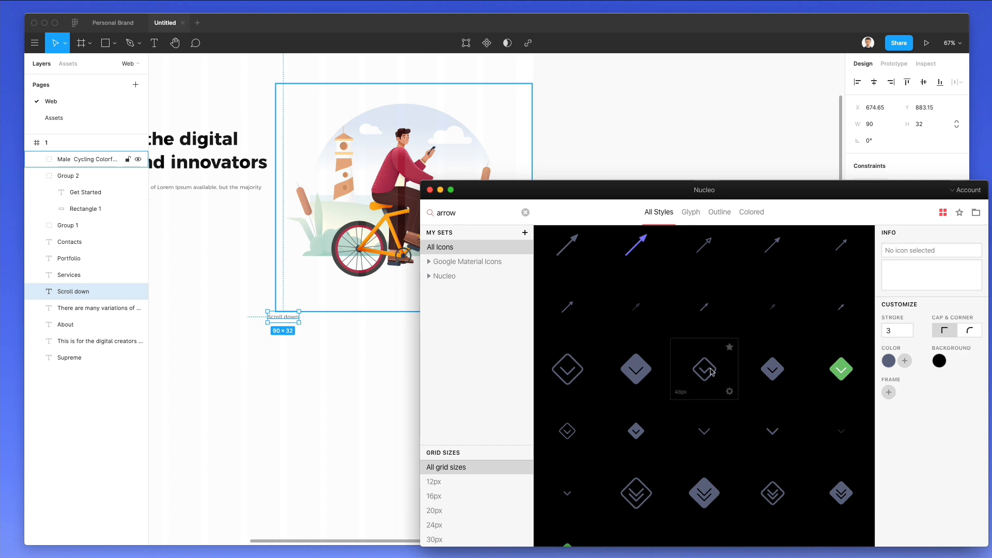
{"action": "left_click_drag", "start_coordinate": [710, 371], "coordinate": [283, 333]}
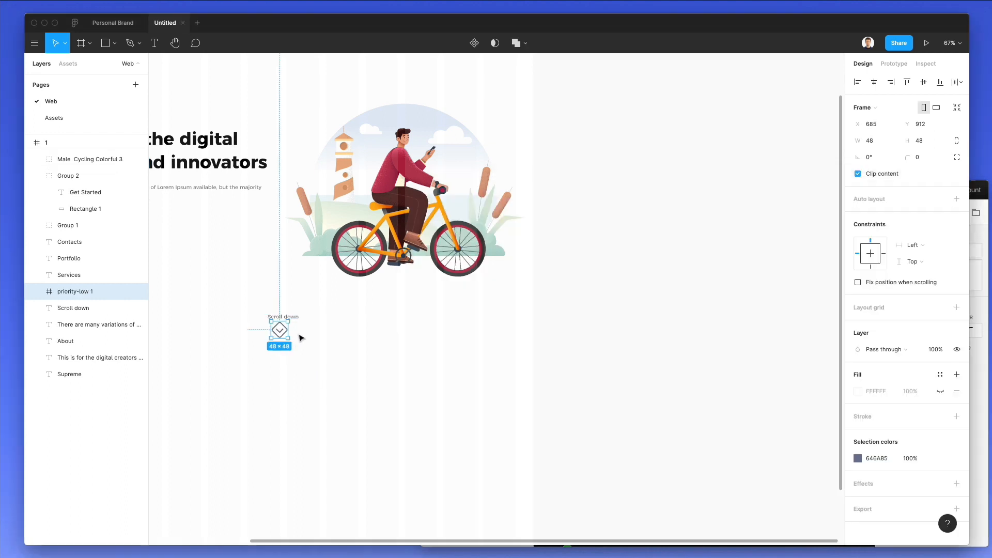
Ungroup the icon's outer frame, match its stroke to the Scroll down text color 767676, and set its opacity to 30%.
{"action": "scroll", "coordinate": [262, 330], "scroll_direction": "up", "scroll_amount": 5}
{"action": "key", "text": "shift+super+g"}
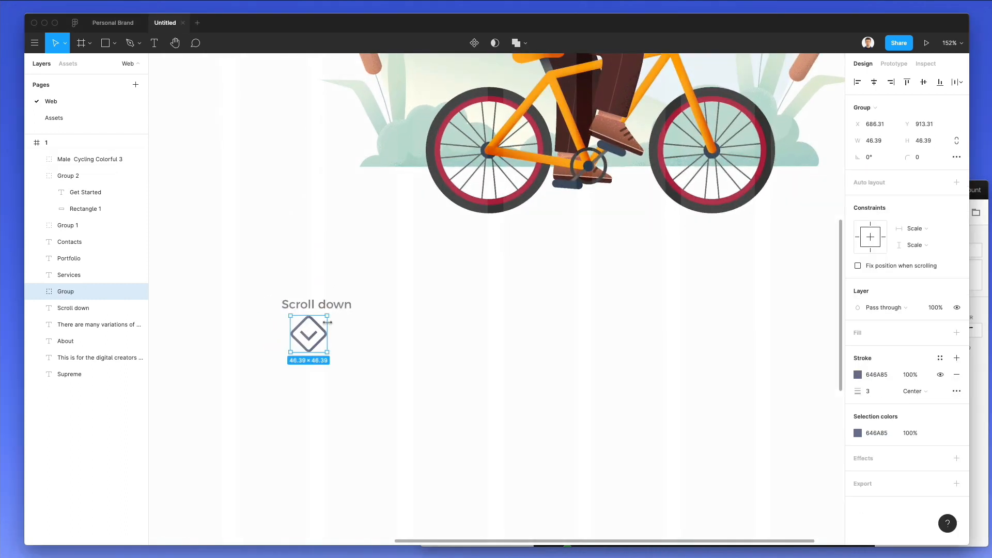
{"action": "key", "text": "i"}
{"action": "left_click", "coordinate": [327, 301]}
{"action": "key", "text": "2"}
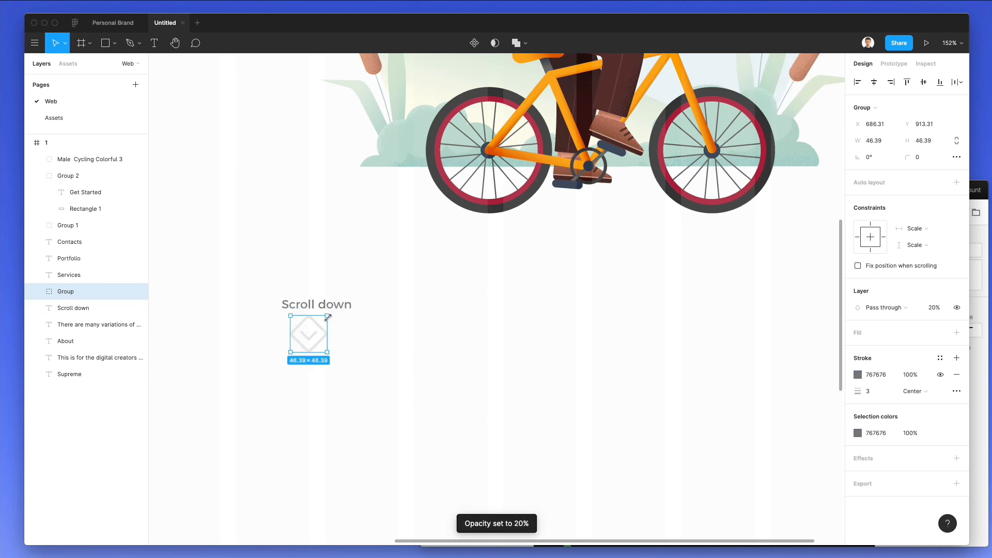
{"action": "key", "text": "3"}
Scale the diamond icon down to about 31 × 31, centered under the Scroll down text, and set its stroke width to 2.
{"action": "left_click_drag", "start_coordinate": [328, 313], "coordinate": [318, 337]}
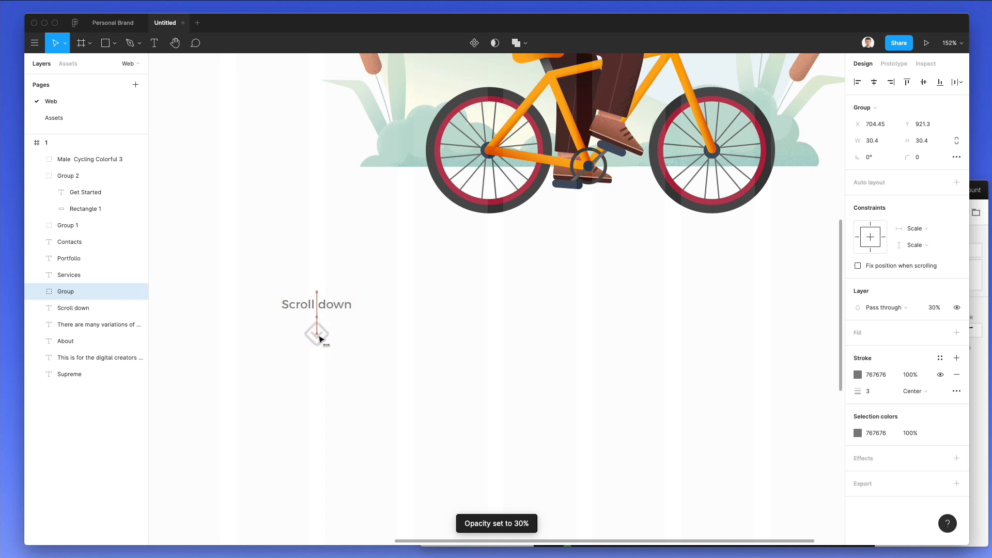
{"action": "left_click", "coordinate": [869, 391]}
{"action": "type", "text": "2"}
{"action": "key", "text": "Return"}
{"action": "scroll", "coordinate": [486, 351], "scroll_direction": "down", "scroll_amount": 5}
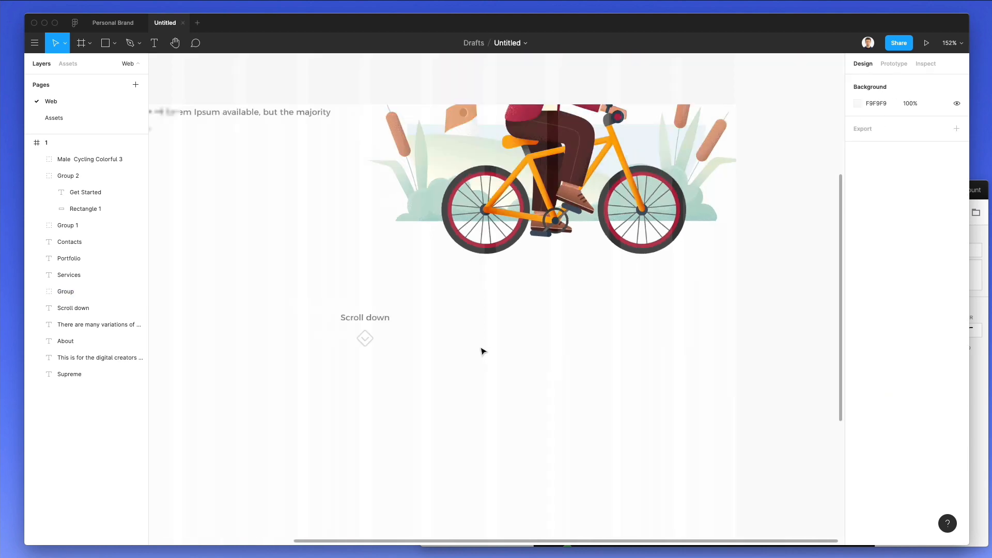
{"action": "left_click_drag", "start_coordinate": [387, 332], "coordinate": [392, 332]}
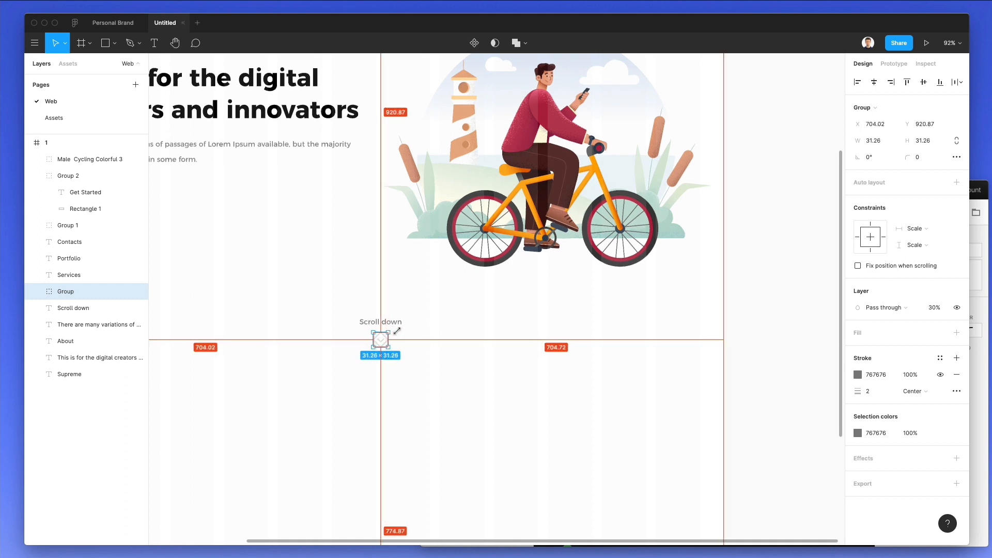
{"action": "left_click", "coordinate": [433, 345]}
Duplicate the hero headline and paragraph together below the Scroll down icon, placing the headline at X 50, Y about 1131.
{"action": "scroll", "coordinate": [433, 359], "scroll_direction": "down", "scroll_amount": 5}
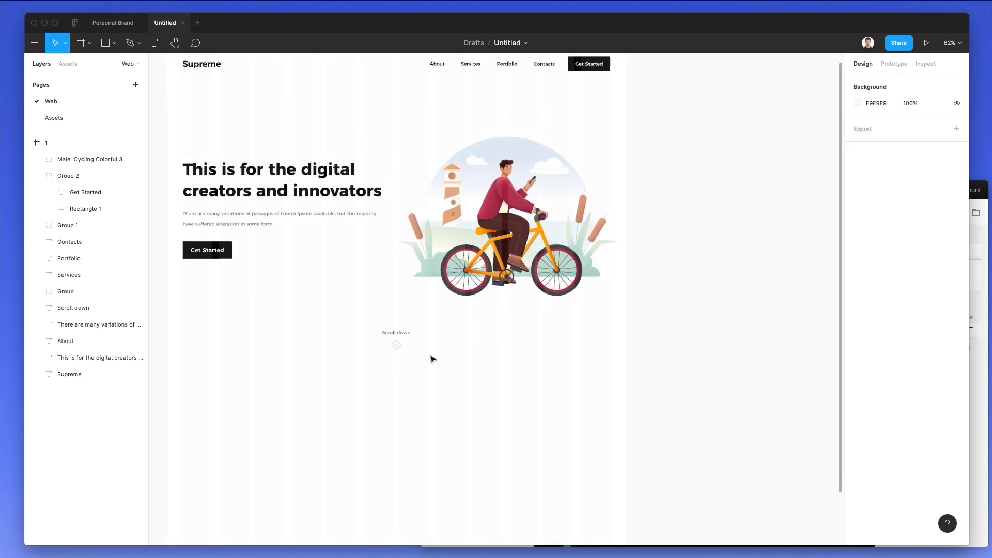
{"action": "left_click", "coordinate": [348, 192]}
{"action": "left_click", "coordinate": [366, 213], "text": "shift"}
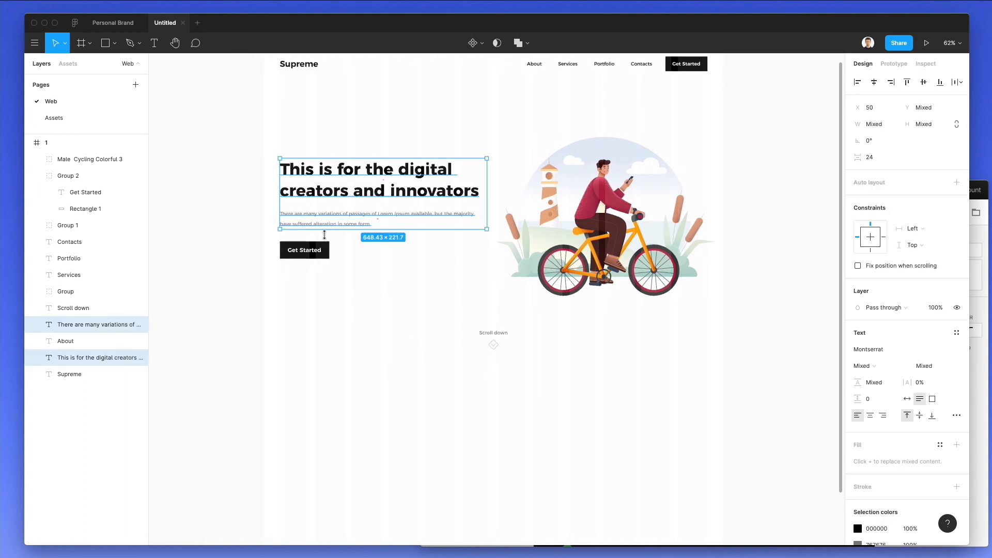
{"action": "left_click_drag", "start_coordinate": [389, 275], "coordinate": [365, 422]}
{"action": "left_click", "coordinate": [414, 365]}
Replace the duplicated headline's text with "We are a creative agency that focuses on people".
{"action": "scroll", "coordinate": [401, 370], "scroll_direction": "down", "scroll_amount": 2}
{"action": "double_click", "coordinate": [381, 363]}
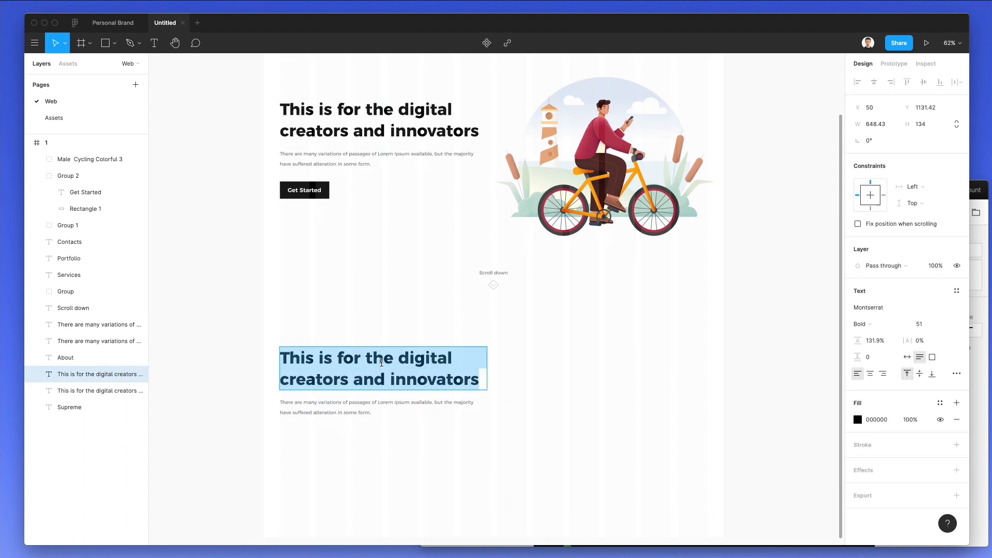
{"action": "type", "text": "W"}
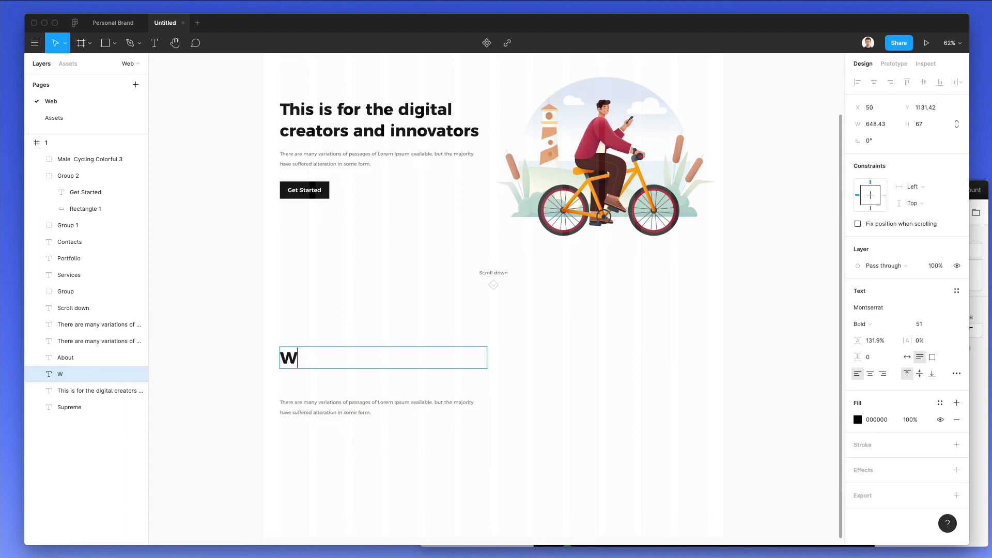
{"action": "type", "text": "e are a cre"}
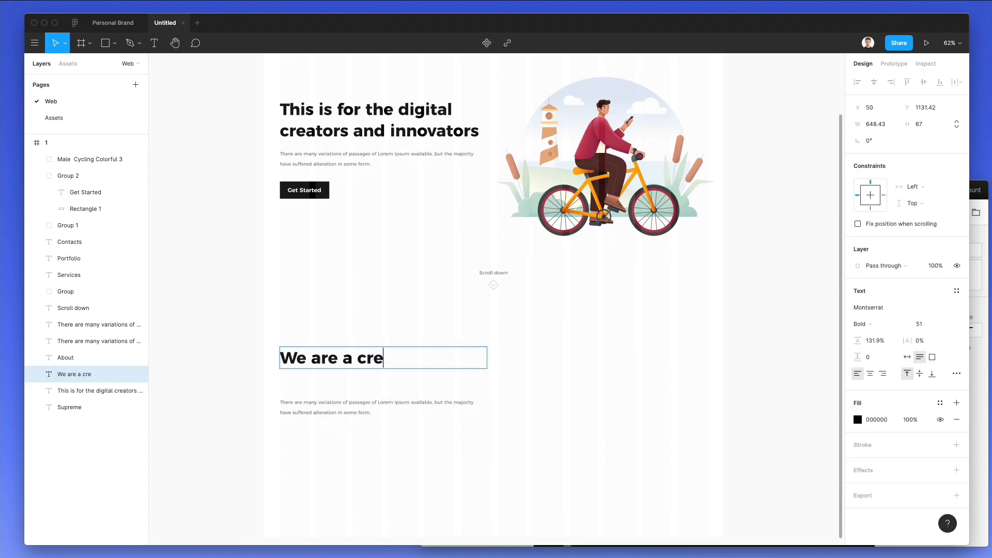
{"action": "type", "text": "ative agency t"}
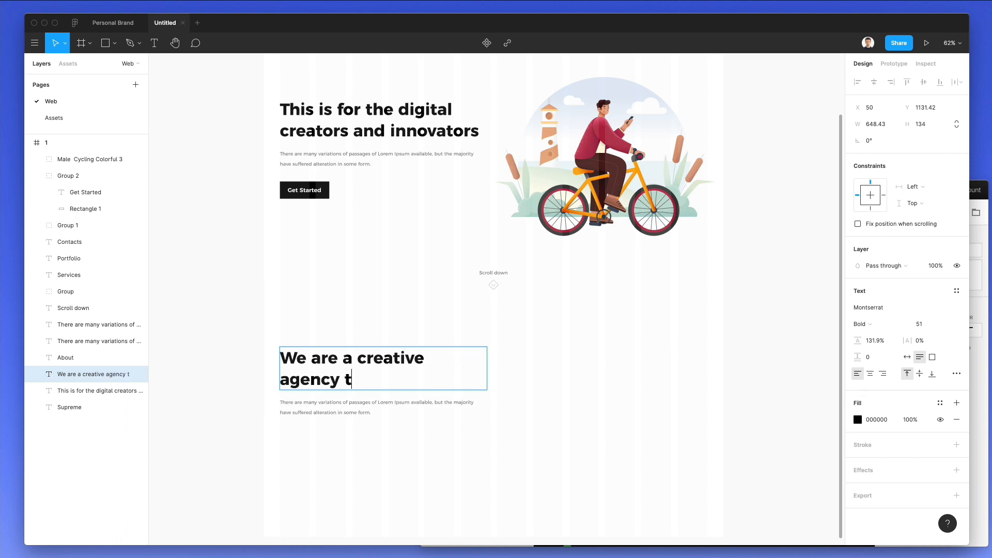
{"action": "type", "text": "hat focuses"}
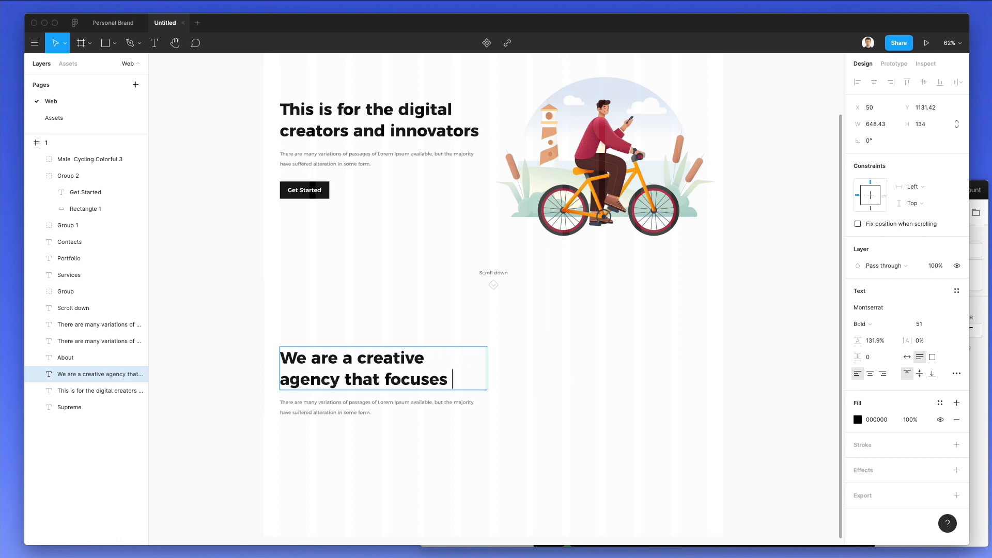
{"action": "type", "text": " on po"}
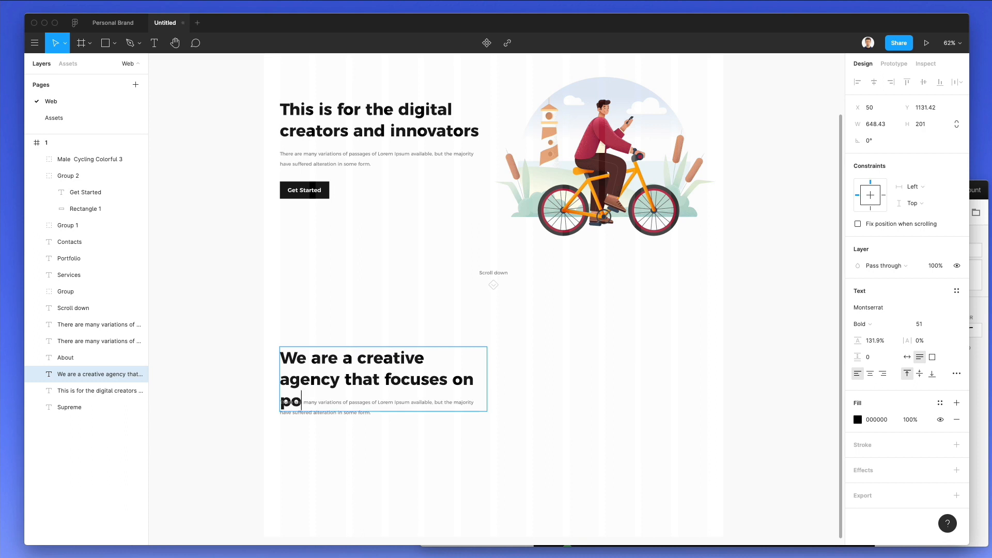
{"action": "key", "text": "BackSpace"}
{"action": "type", "text": "eople"}
Reduce the new section headline's font size to 43.
{"action": "key", "text": "ctrl+a"}
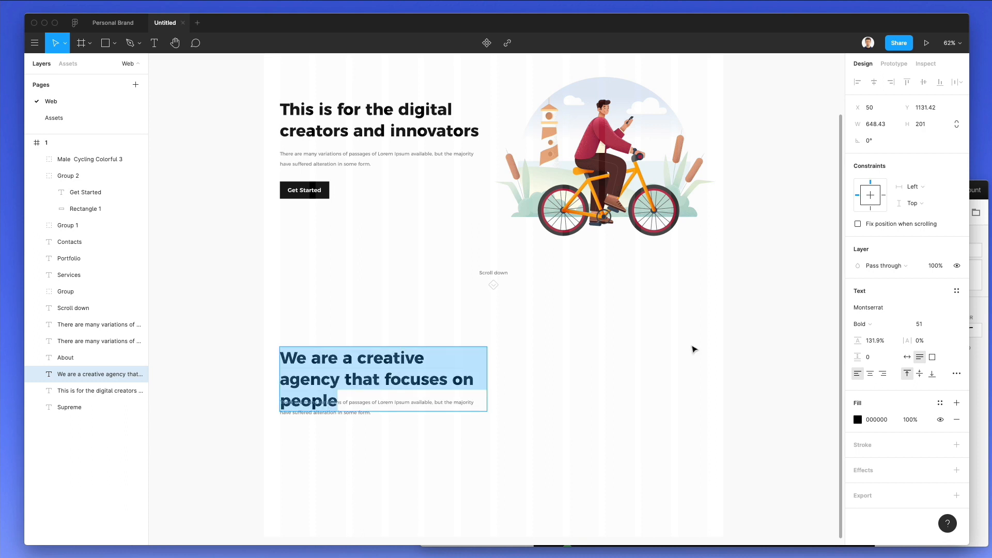
{"action": "left_click", "coordinate": [920, 324]}
{"action": "key", "text": "Down"}
{"action": "key", "text": "Down"}
{"action": "key", "text": "Down"}
{"action": "key", "text": "Down"}
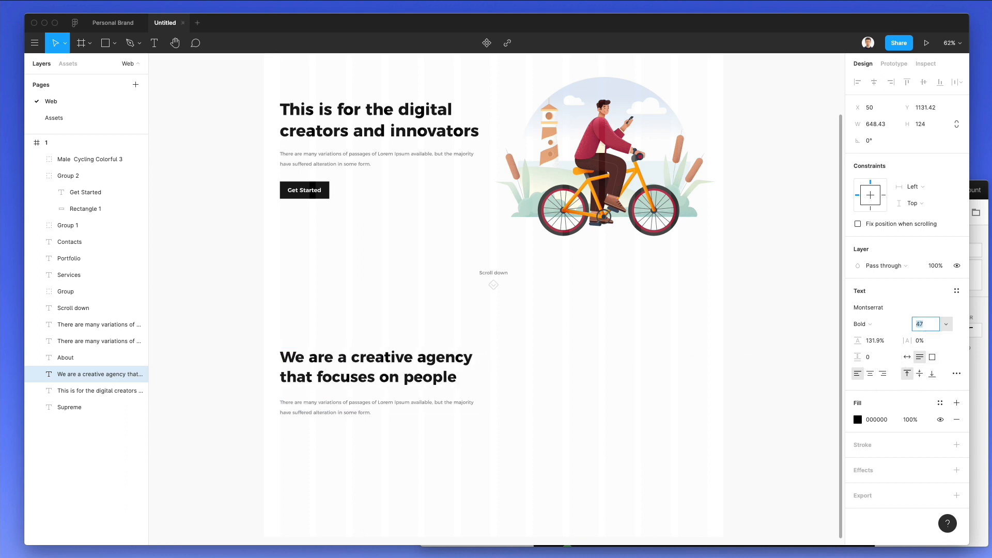
{"action": "key", "text": "Down"}
{"action": "key", "text": "Down"}
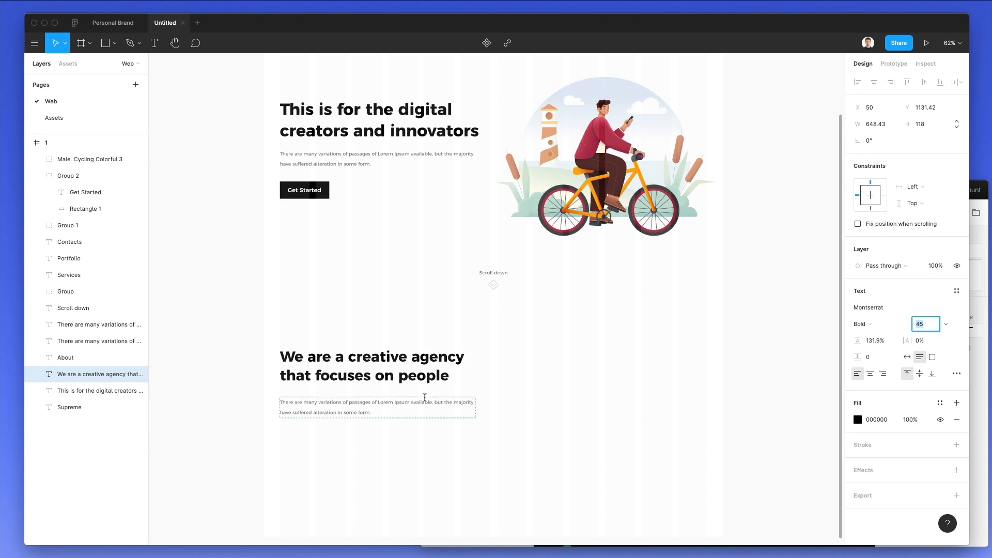
{"action": "key", "text": "Down"}
{"action": "key", "text": "Down"}
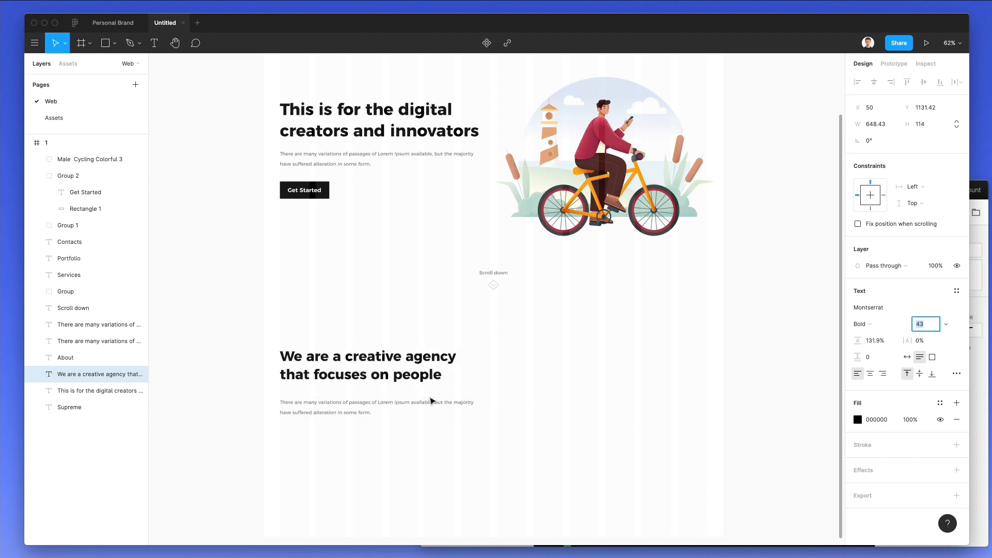
Replace the duplicated paragraph with the Lorem Ipsum passage from "All the Lorem Ipsum generators" through "making this the first true generator on the Internet.".
{"action": "left_click", "coordinate": [432, 401]}
{"action": "double_click", "coordinate": [345, 402]}
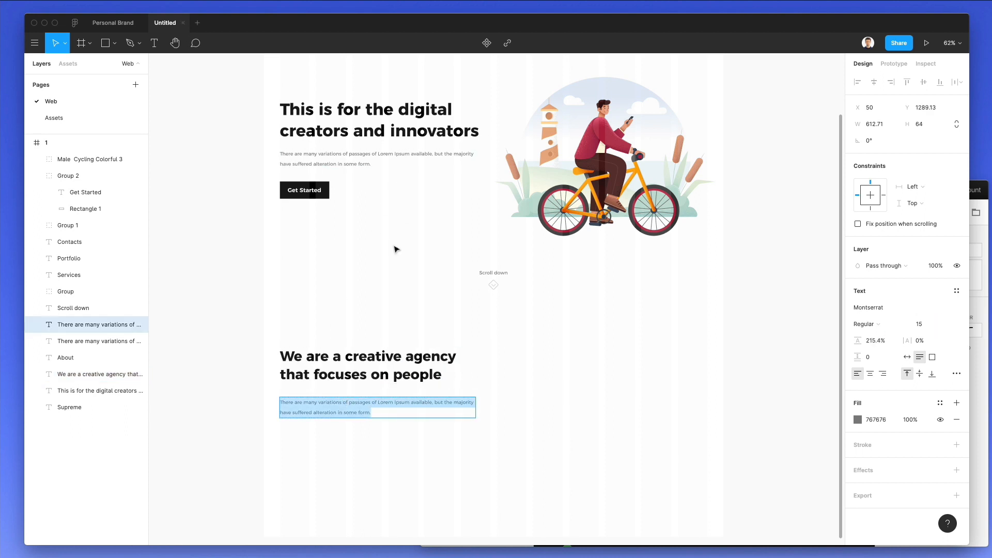
{"action": "key", "text": "BackSpace"}
{"action": "type", "text": "There are many variations of passages of Lorem Ipsum available, but the majority have suffered alteration in some form, by injected humour, or randomised words which don't look even slightly believable. If you are going to use a passage of Lorem Ipsum, you need to be sure there isn't anything embarrassing hidden in the middle of text. All the Lorem Ipsum generators on the Internet tend to repeat predefined chunks as necessary, making this the first true generator on the Internet. It uses a dictionary of over 200 Latin words, combined with a handful of model sentence structures, to generate Lorem Ipsum which looks reasonable."}
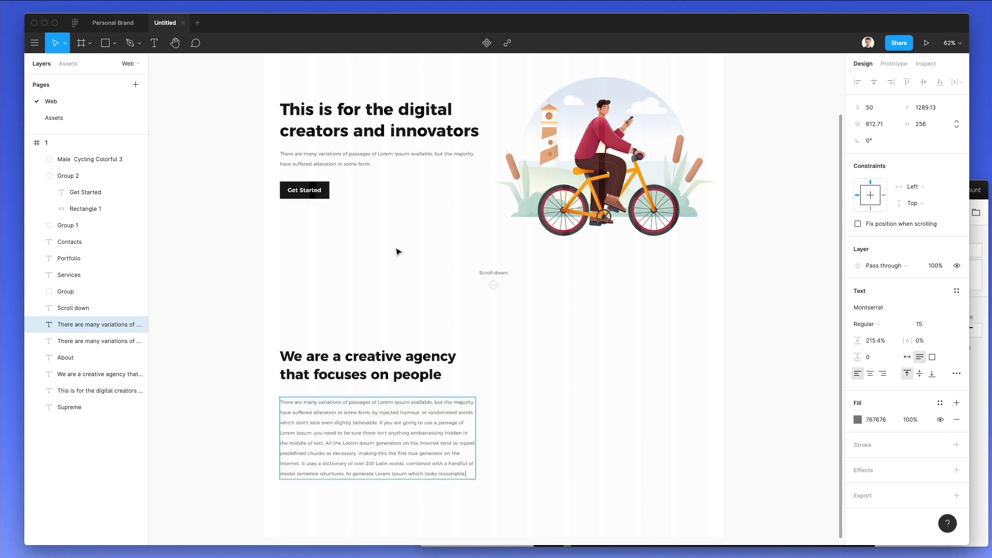
{"action": "left_click_drag", "start_coordinate": [328, 440], "coordinate": [239, 377]}
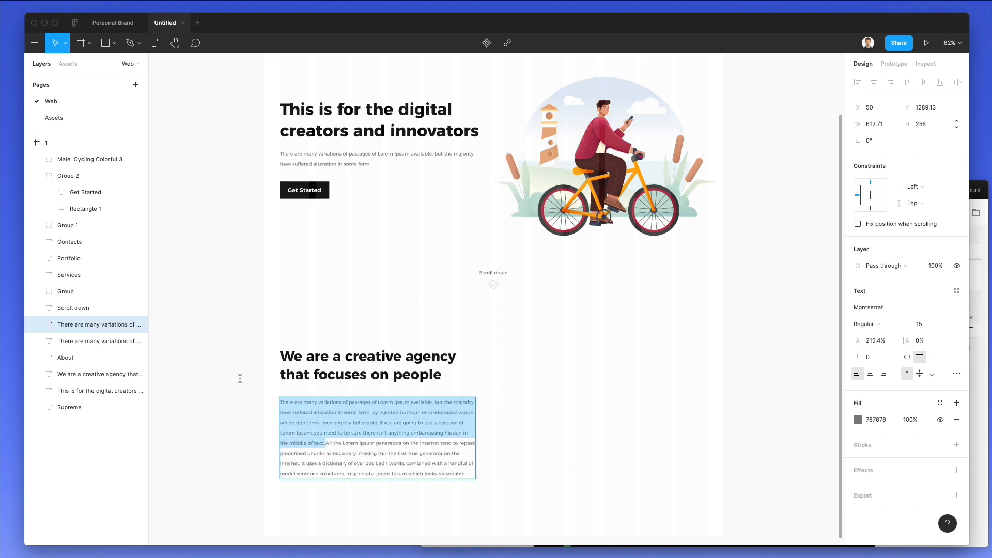
{"action": "key", "text": "BackSpace"}
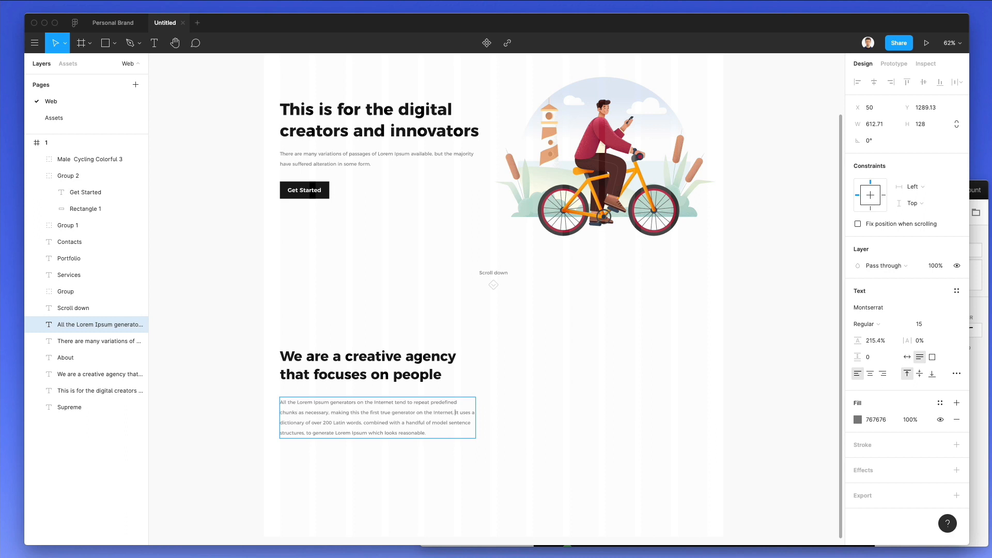
{"action": "key", "text": "shift+Down"}
{"action": "key", "text": "shift+Down"}
{"action": "key", "text": "shift+Down"}
{"action": "key", "text": "BackSpace"}
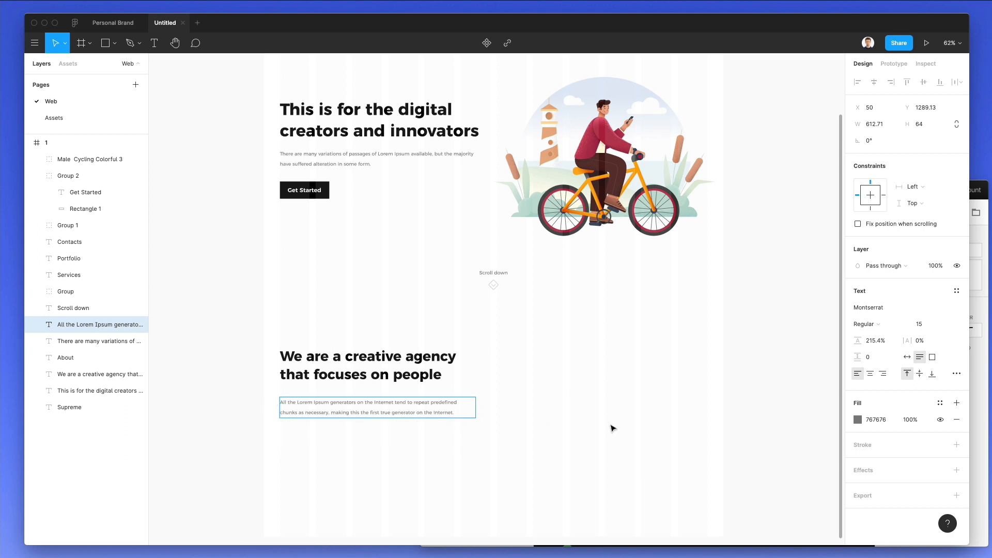
Move the section headline and paragraph together to X about 844 and narrow them to the grid's right edge, about 546 wide.
{"action": "key", "text": "Escape"}
{"action": "left_click_drag", "start_coordinate": [436, 335], "coordinate": [358, 454]}
{"action": "left_click_drag", "start_coordinate": [319, 365], "coordinate": [578, 353]}
{"action": "left_click_drag", "start_coordinate": [739, 379], "coordinate": [711, 380]}
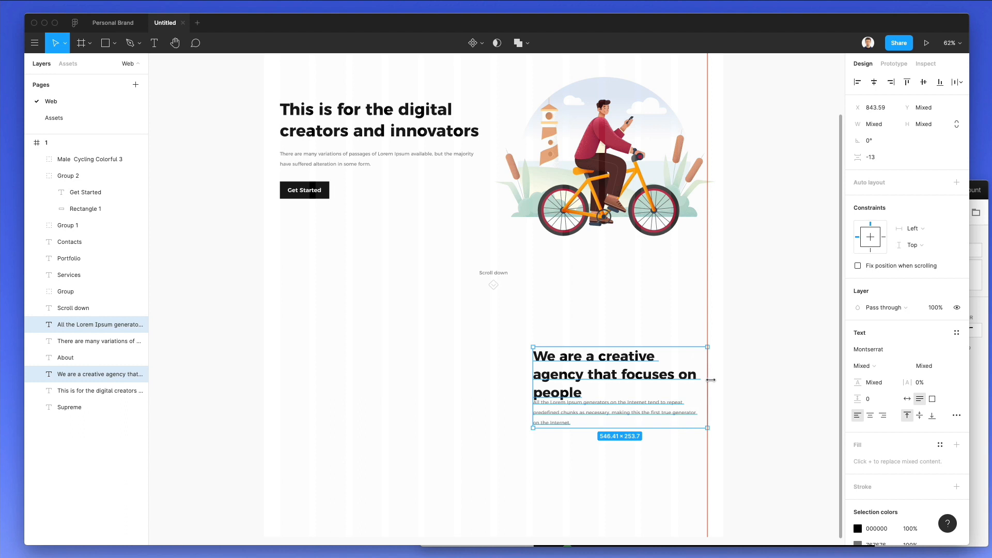
Set the section headline's font size to 42 and move the paragraph closer beneath it, to Y about 1270.
{"action": "left_click", "coordinate": [716, 319]}
{"action": "left_click", "coordinate": [642, 360]}
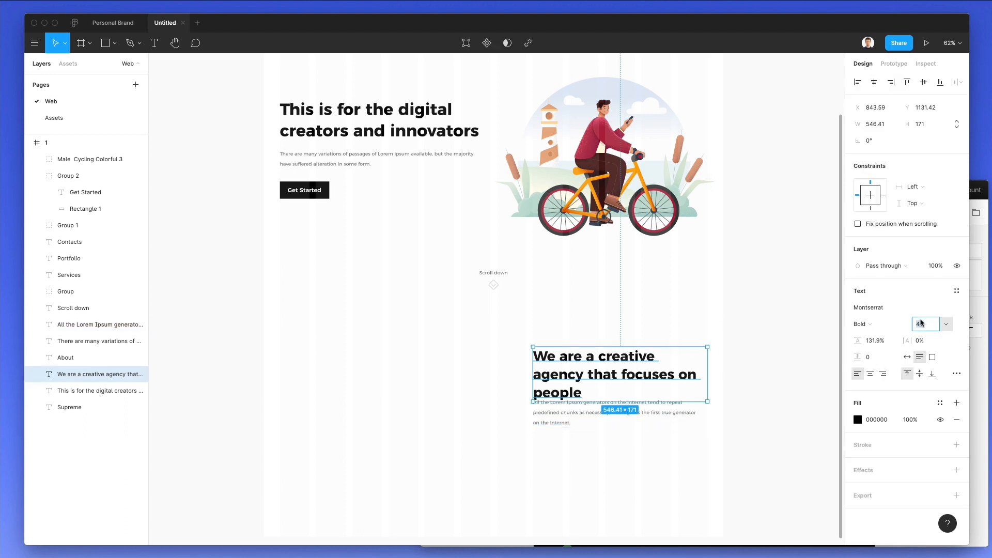
{"action": "key", "text": "Down"}
{"action": "left_click", "coordinate": [774, 398]}
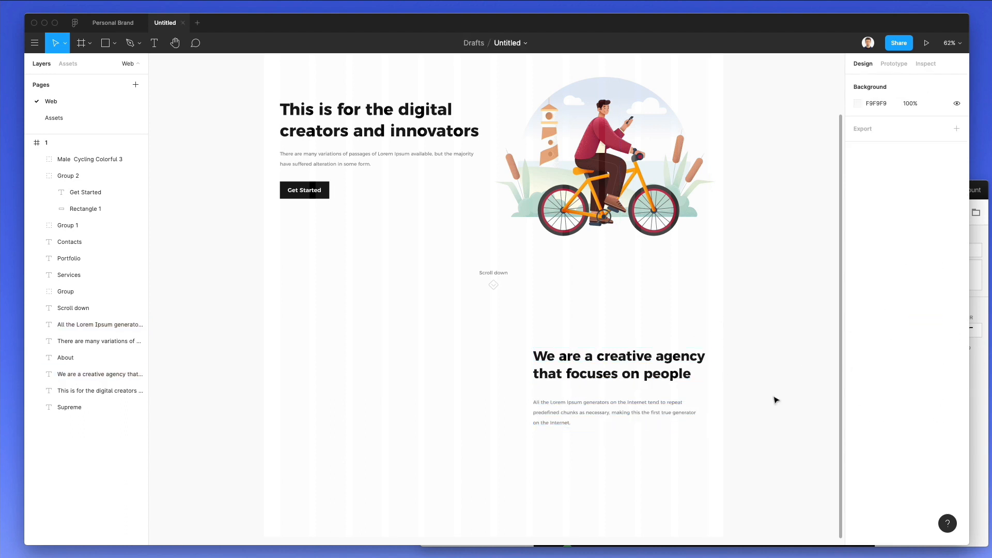
{"action": "left_click", "coordinate": [656, 413]}
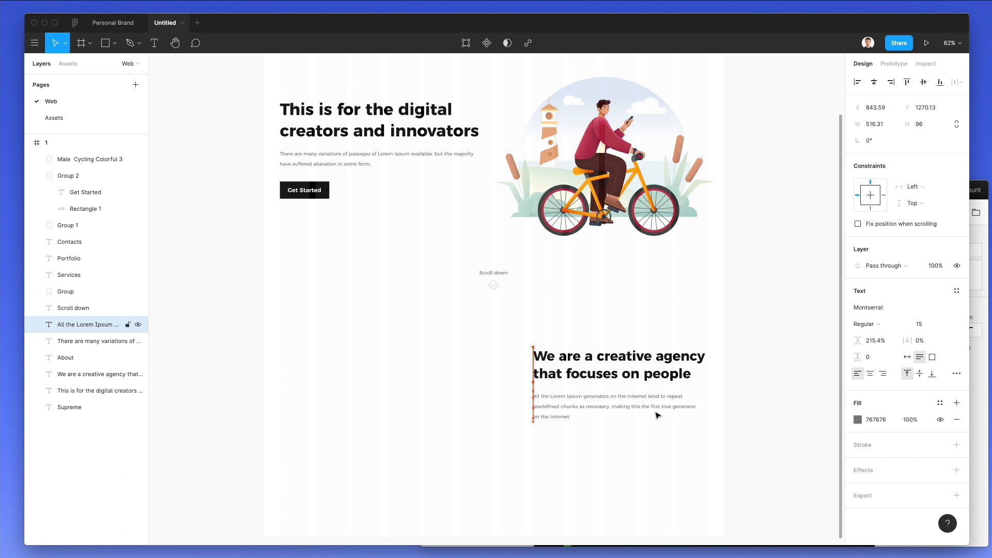
{"action": "left_click", "coordinate": [616, 439]}
Add an "AREA 1" label in SemiBold above the section headline by duplicating the paragraph and replacing its text.
{"action": "left_click_drag", "start_coordinate": [613, 408], "coordinate": [618, 341]}
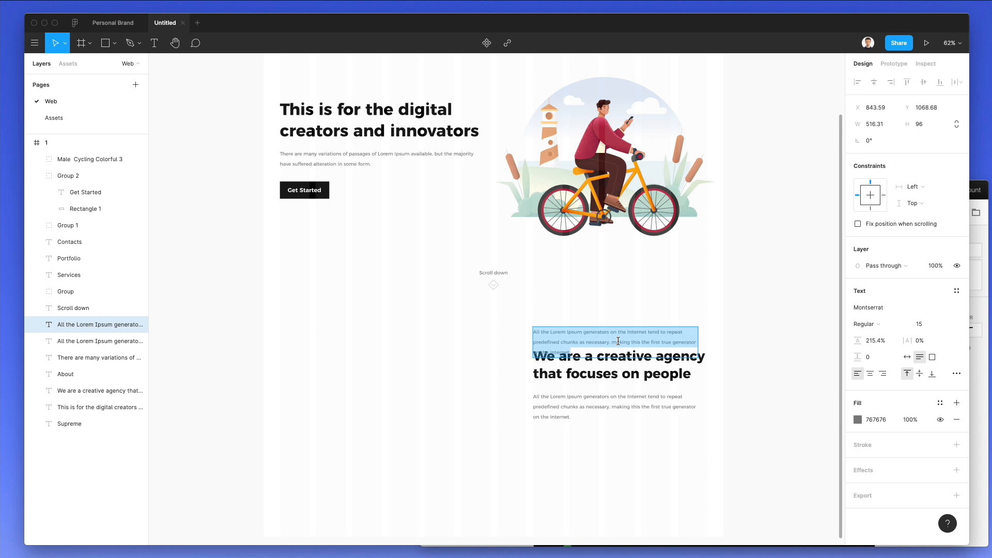
{"action": "type", "text": "AREA 1"}
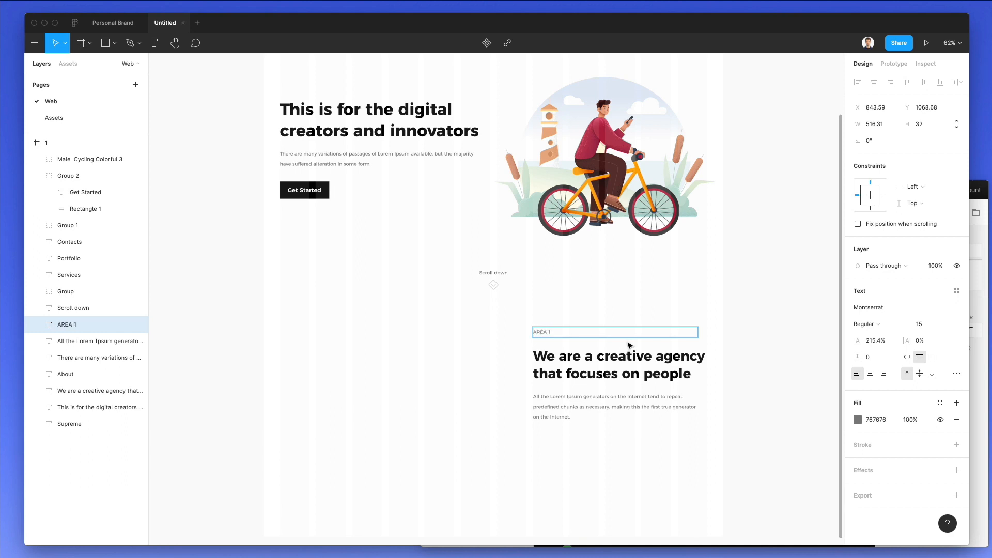
{"action": "key", "text": "ctrl+a"}
{"action": "left_click", "coordinate": [878, 325]}
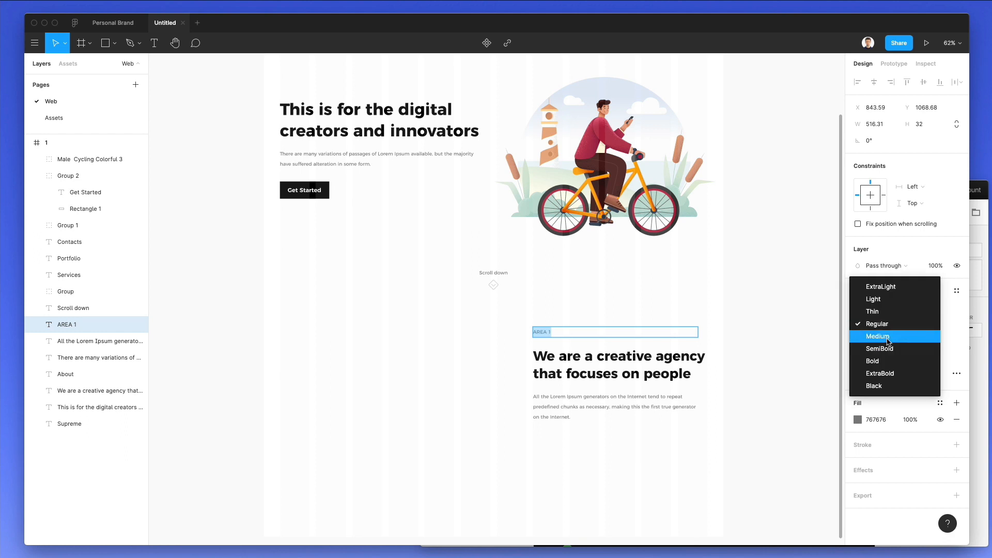
{"action": "left_click", "coordinate": [888, 348]}
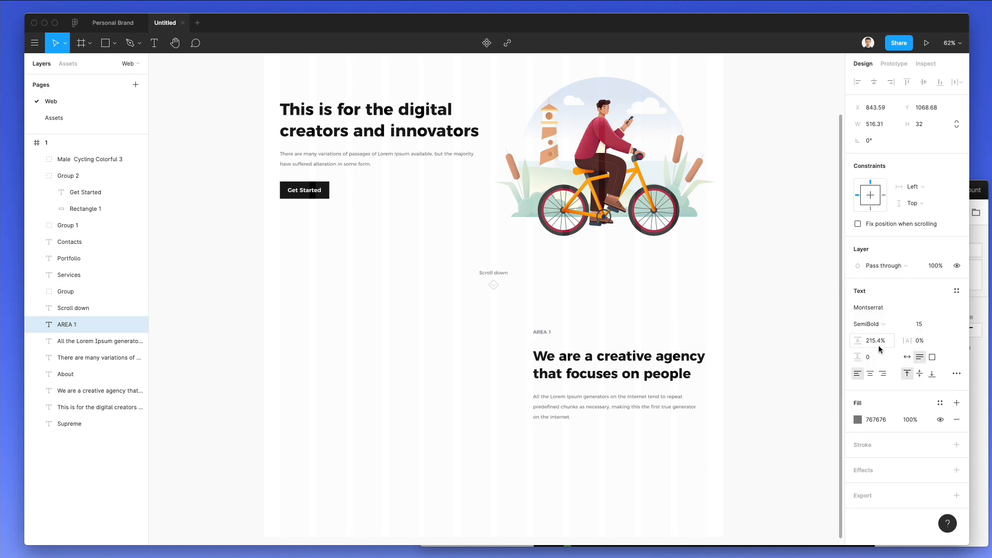
Give the AREA 1 label 23% letter spacing, auto width and a lighter grey fill, A0A0A0.
{"action": "left_click_drag", "start_coordinate": [908, 341], "coordinate": [916, 340]}
{"action": "scroll", "coordinate": [509, 288], "scroll_direction": "up", "scroll_amount": 5}
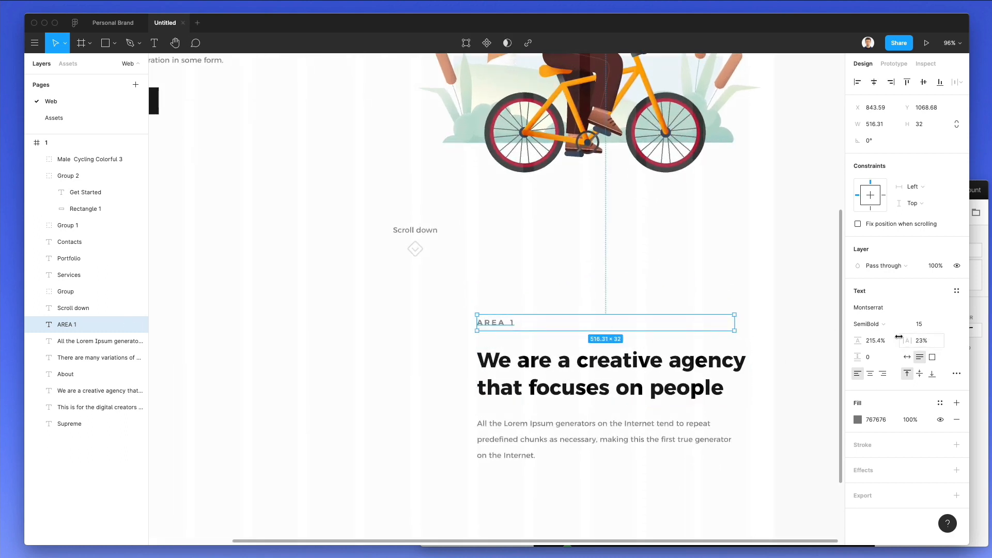
{"action": "left_click", "coordinate": [908, 357]}
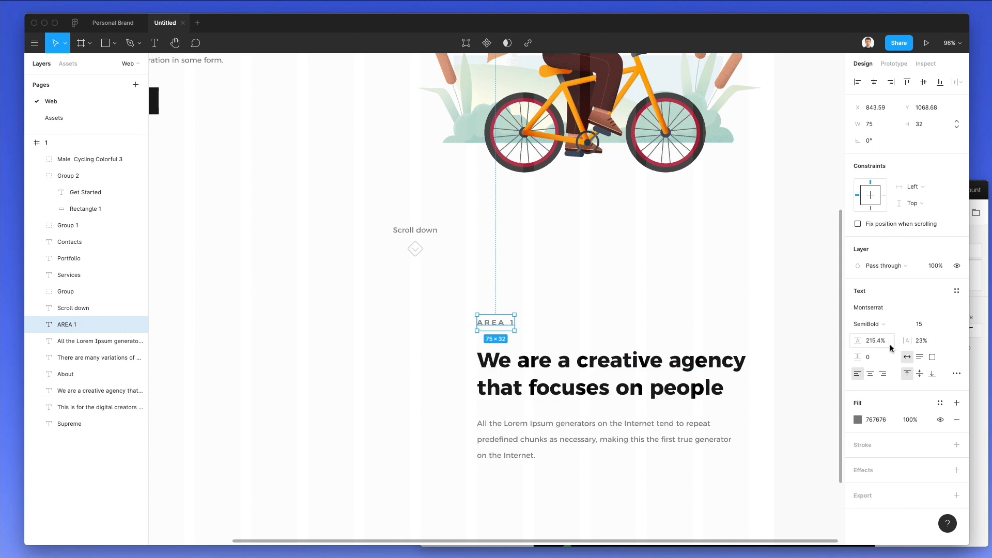
{"action": "left_click", "coordinate": [857, 419]}
{"action": "left_click_drag", "start_coordinate": [730, 332], "coordinate": [717, 329]}
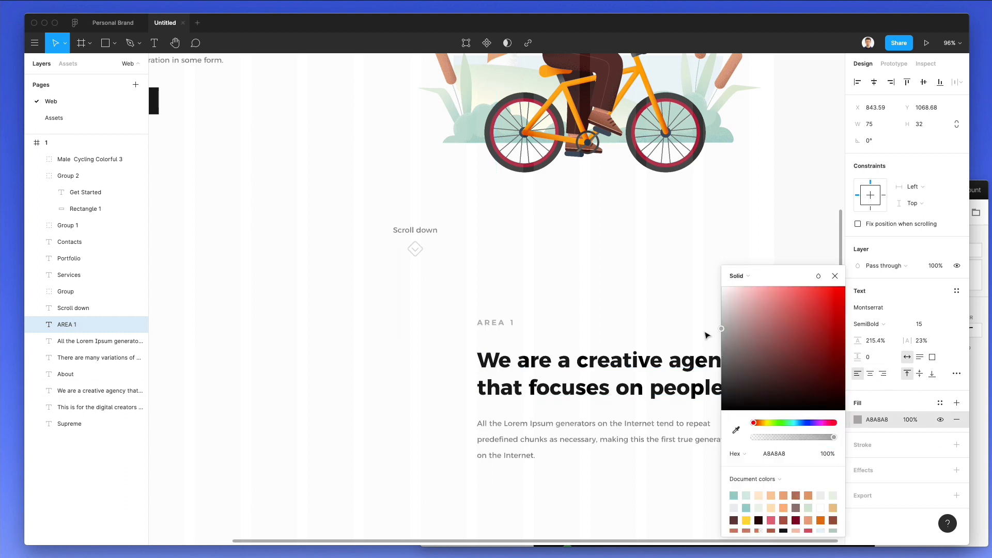
Move the AREA 1 label down slightly and nudge the headline to Y about 1133 to even out their spacing.
{"action": "left_click", "coordinate": [481, 311]}
{"action": "left_click_drag", "start_coordinate": [495, 324], "coordinate": [494, 330]}
{"action": "left_click", "coordinate": [553, 317]}
{"action": "scroll", "coordinate": [560, 341], "scroll_direction": "up", "scroll_amount": 2}
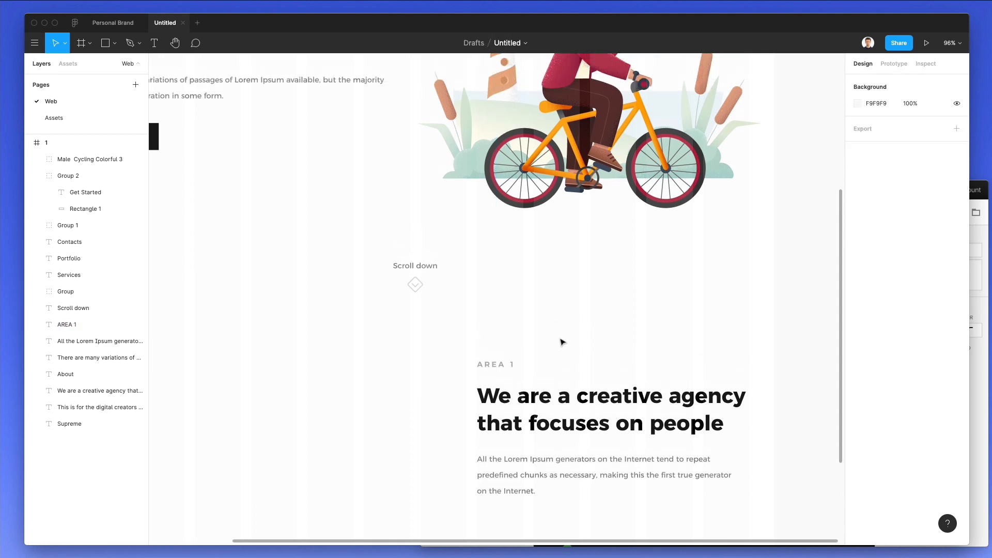
{"action": "scroll", "coordinate": [560, 340], "scroll_direction": "down", "scroll_amount": 2}
{"action": "scroll", "coordinate": [559, 340], "scroll_direction": "down", "scroll_amount": 2}
{"action": "left_click", "coordinate": [538, 355]}
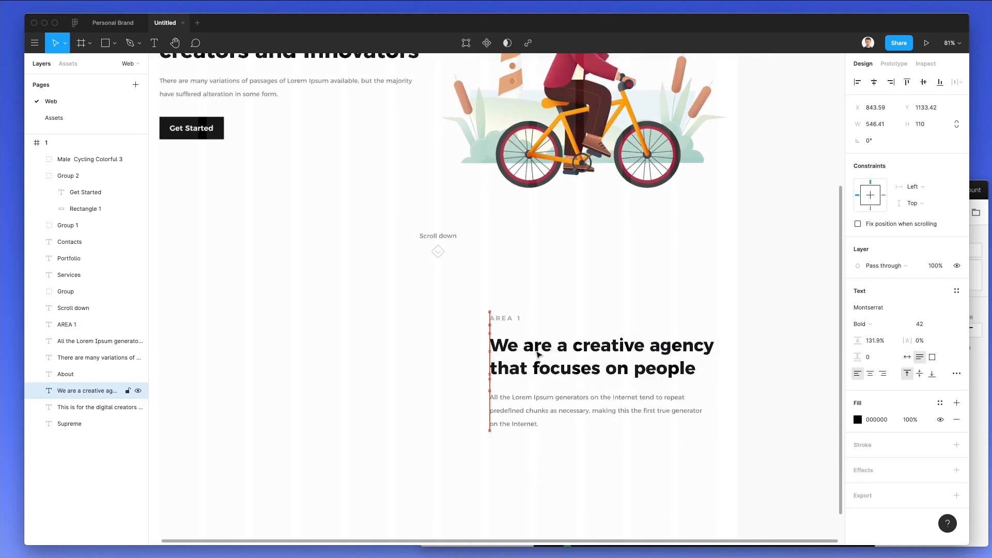
{"action": "left_click", "coordinate": [354, 339]}
{"action": "scroll", "coordinate": [357, 338], "scroll_direction": "down", "scroll_amount": 3}
{"action": "scroll", "coordinate": [358, 339], "scroll_direction": "left", "scroll_amount": 4}
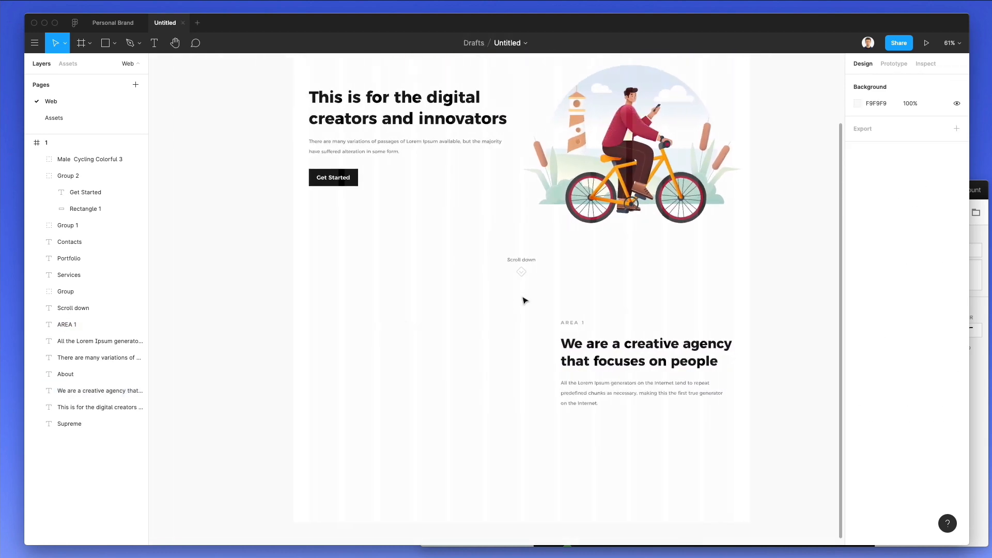
{"action": "left_click_drag", "start_coordinate": [520, 296], "coordinate": [607, 393]}
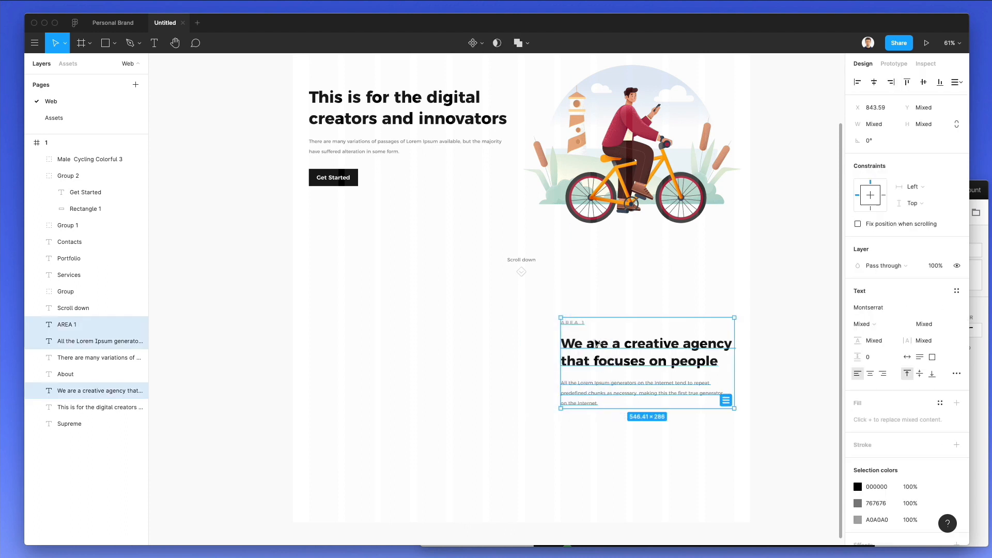
{"action": "left_click", "coordinate": [613, 303]}
Copy the Female Running Colorful 4 illustration from the Assets page and paste it into the Web page design.
{"action": "left_click", "coordinate": [76, 118]}
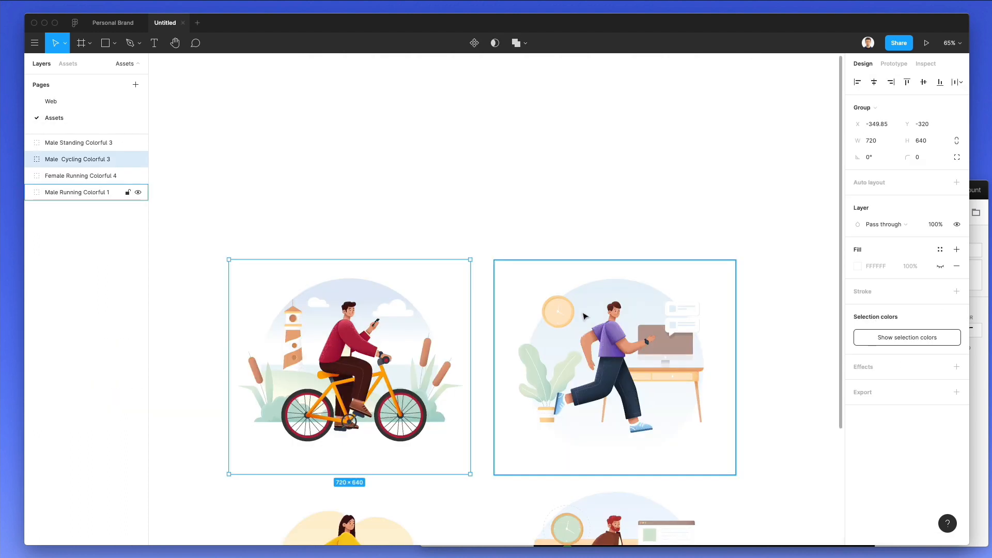
{"action": "scroll", "coordinate": [584, 316], "scroll_direction": "down", "scroll_amount": 3}
{"action": "left_click", "coordinate": [687, 238]}
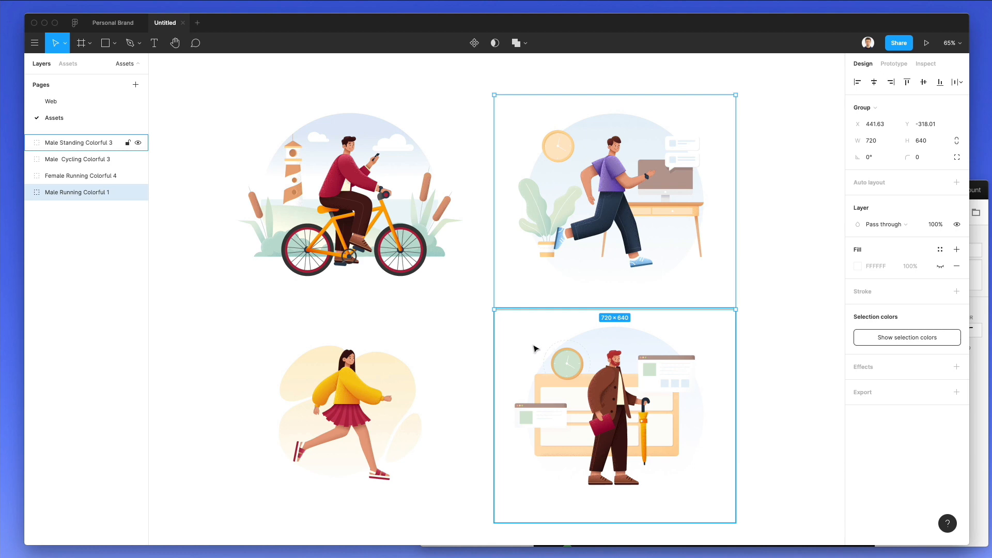
{"action": "left_click", "coordinate": [395, 392]}
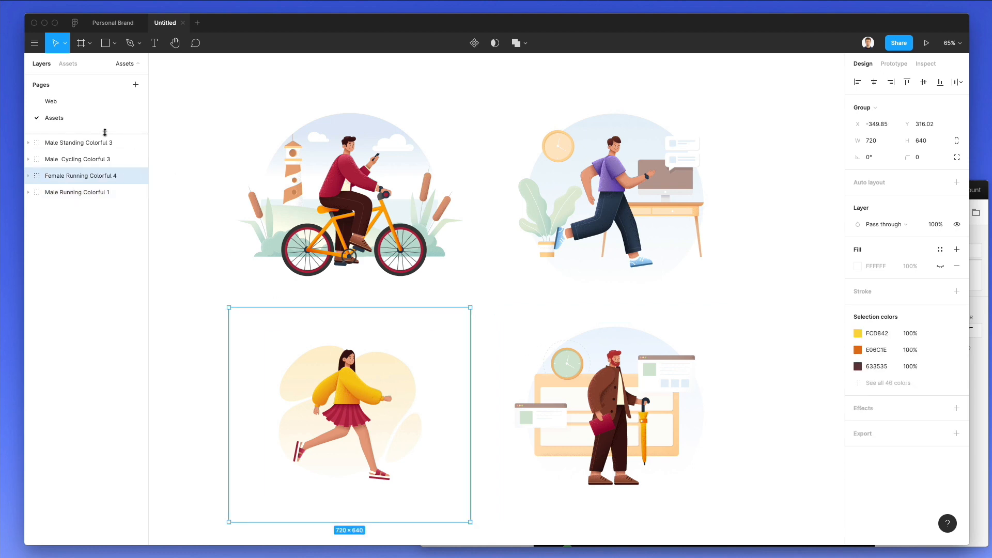
{"action": "left_click", "coordinate": [56, 103]}
{"action": "key", "text": "ctrl+v"}
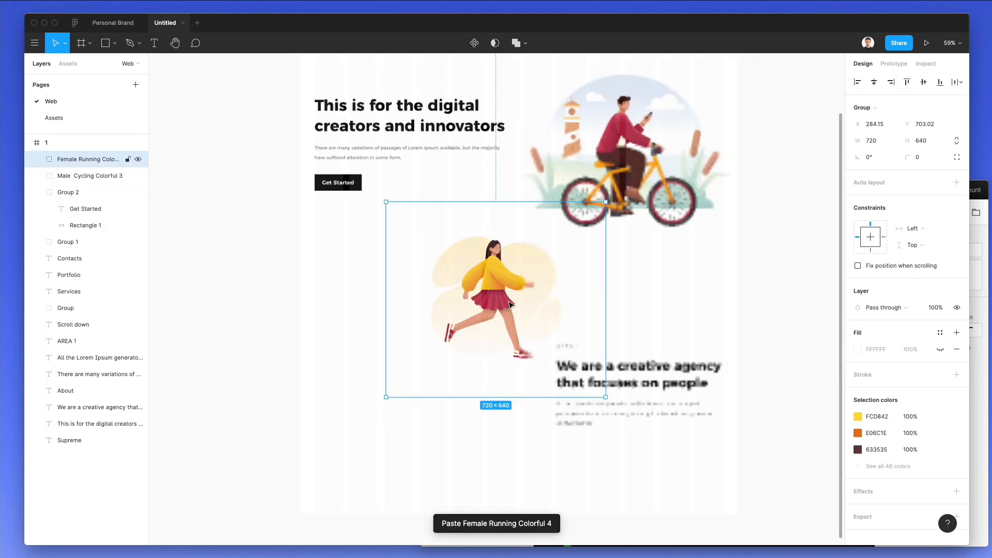
Place the running woman illustration to the left of the section text and scale it up to about 888 × 789.
{"action": "scroll", "coordinate": [468, 306], "scroll_direction": "down", "scroll_amount": 1}
{"action": "left_click_drag", "start_coordinate": [468, 306], "coordinate": [476, 330]}
{"action": "left_click_drag", "start_coordinate": [533, 256], "coordinate": [551, 231]}
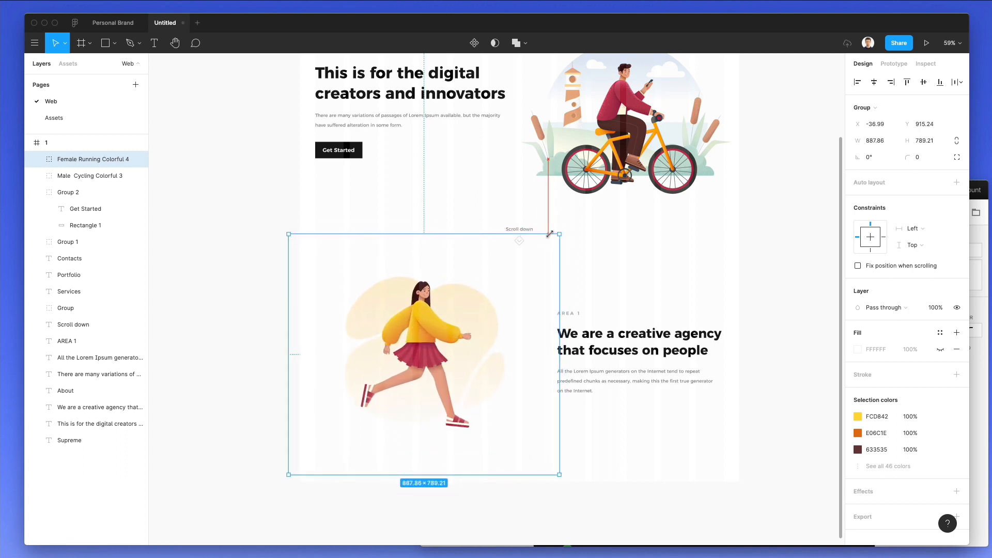
Extend frame 1 downward to a height of about 3225 to make room for more sections.
{"action": "left_click", "coordinate": [667, 269]}
{"action": "scroll", "coordinate": [667, 270], "scroll_direction": "up", "scroll_amount": 3}
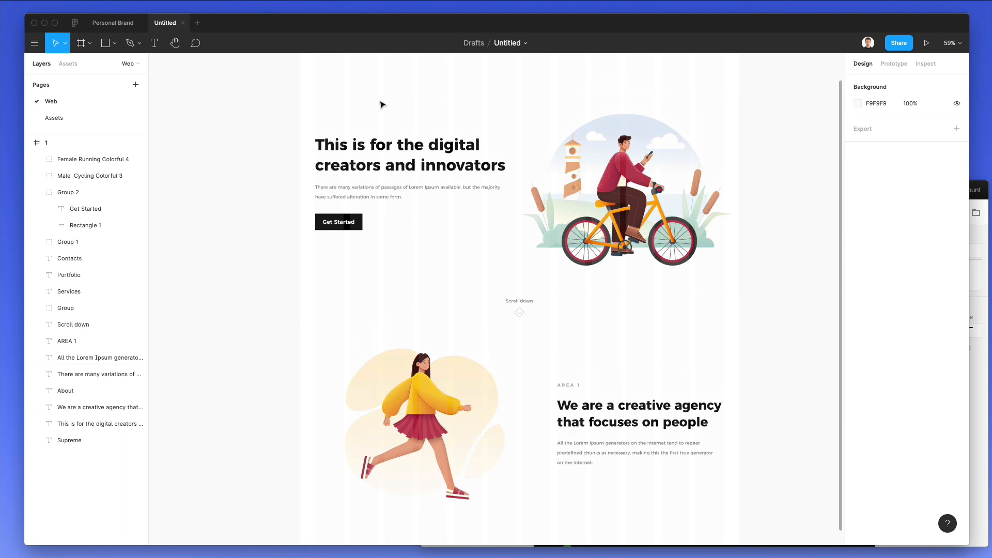
{"action": "scroll", "coordinate": [380, 101], "scroll_direction": "up", "scroll_amount": 4}
{"action": "left_click", "coordinate": [305, 118]}
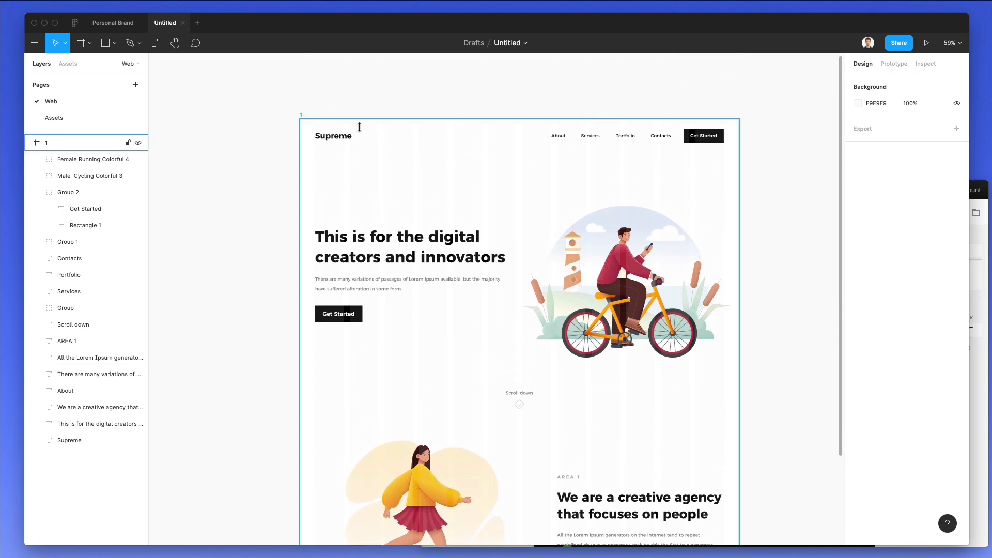
{"action": "scroll", "coordinate": [518, 207], "scroll_direction": "down", "scroll_amount": 10}
{"action": "left_click_drag", "start_coordinate": [520, 244], "coordinate": [542, 545]}
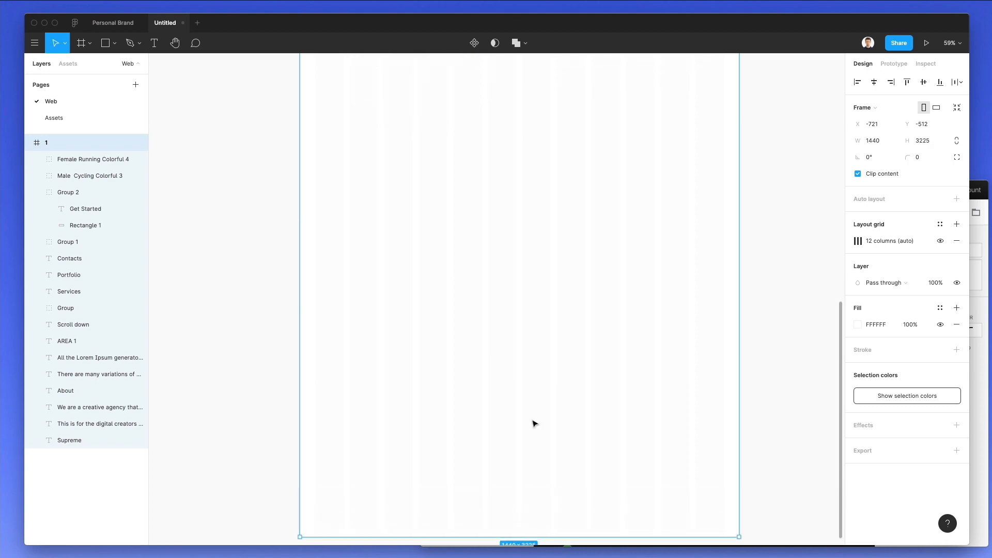
Duplicate the AREA 1 label, headline and paragraph and place the copy below the running woman, aligned with the hero text's left edge.
{"action": "scroll", "coordinate": [534, 224], "scroll_direction": "up", "scroll_amount": 6}
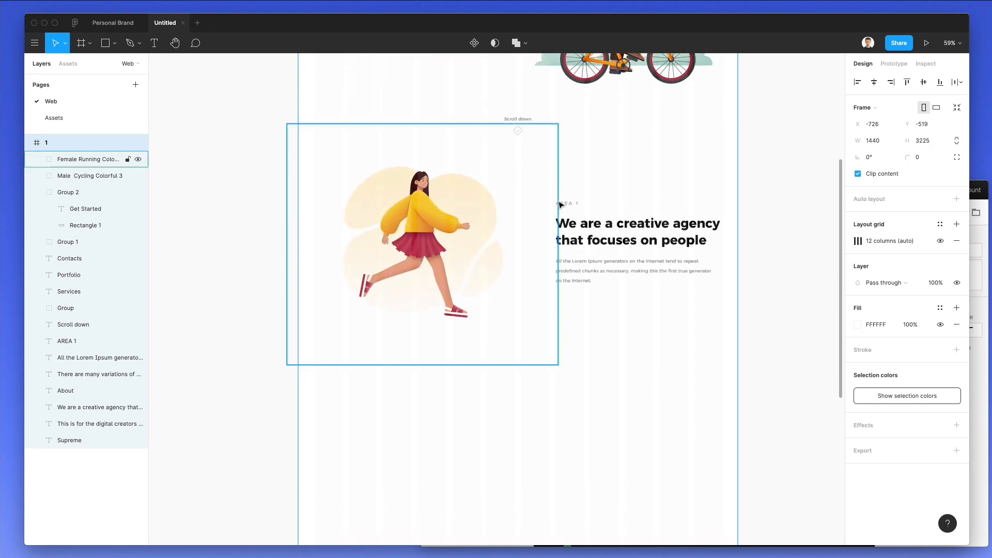
{"action": "left_click_drag", "start_coordinate": [562, 185], "coordinate": [621, 293]}
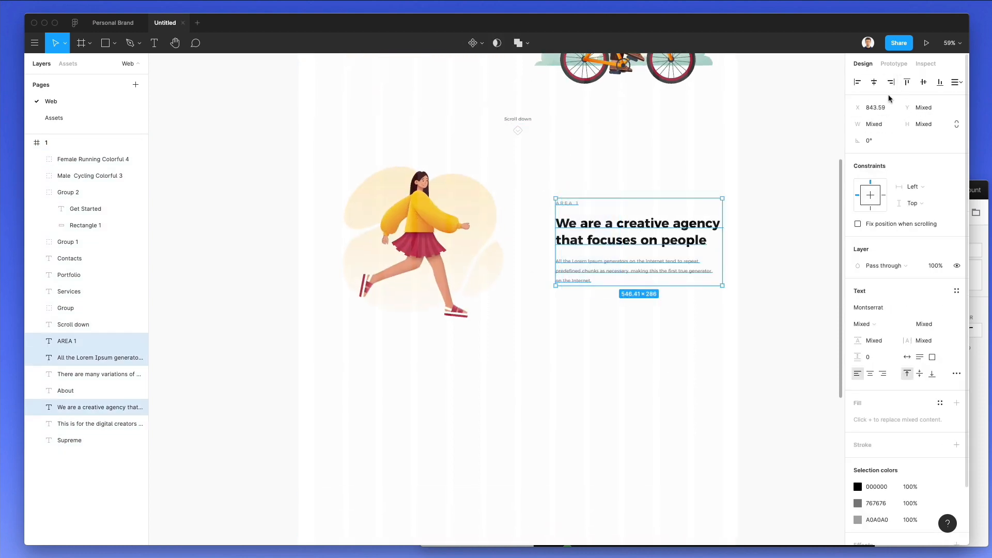
{"action": "left_click", "coordinate": [666, 164]}
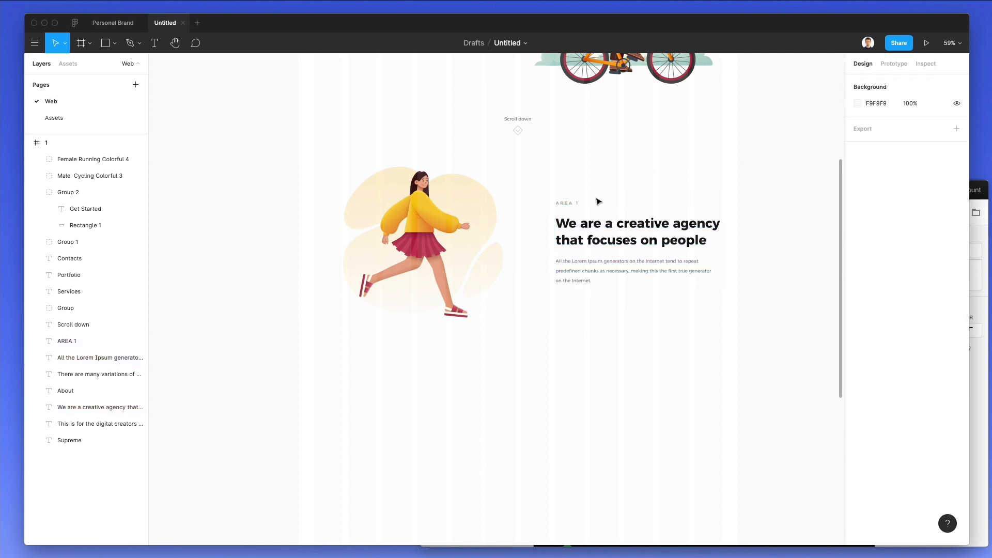
{"action": "left_click", "coordinate": [577, 204]}
{"action": "left_click_drag", "start_coordinate": [569, 176], "coordinate": [642, 335]}
{"action": "left_click_drag", "start_coordinate": [649, 239], "coordinate": [415, 413]}
{"action": "left_click", "coordinate": [550, 364]}
{"action": "left_click", "coordinate": [568, 413]}
{"action": "scroll", "coordinate": [370, 326], "scroll_direction": "down", "scroll_amount": 2}
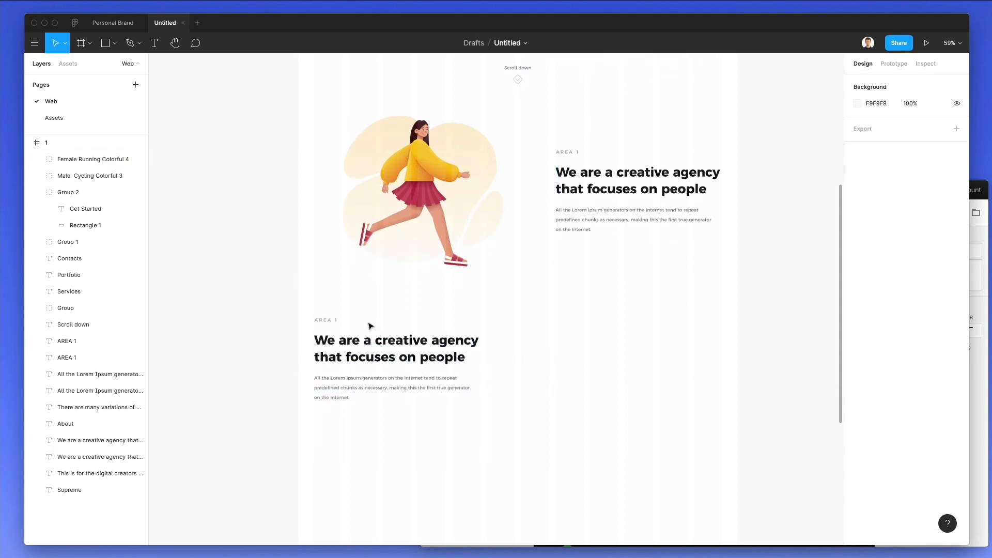
Change the copied label to AREA 2 and its headline to "Get started with your first design project!".
{"action": "left_click", "coordinate": [321, 320]}
{"action": "double_click", "coordinate": [323, 316]}
{"action": "type", "text": "AREA 2"}
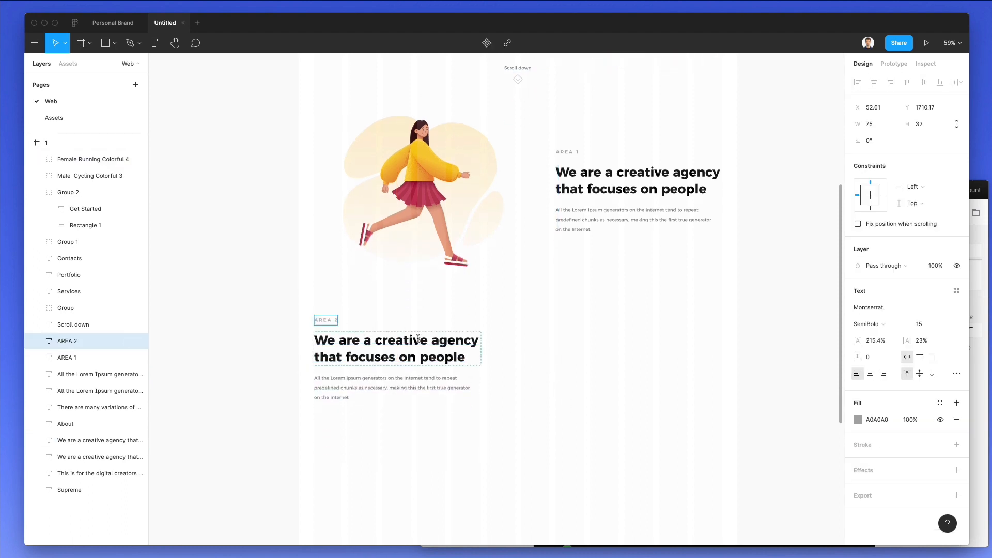
{"action": "double_click", "coordinate": [417, 341]}
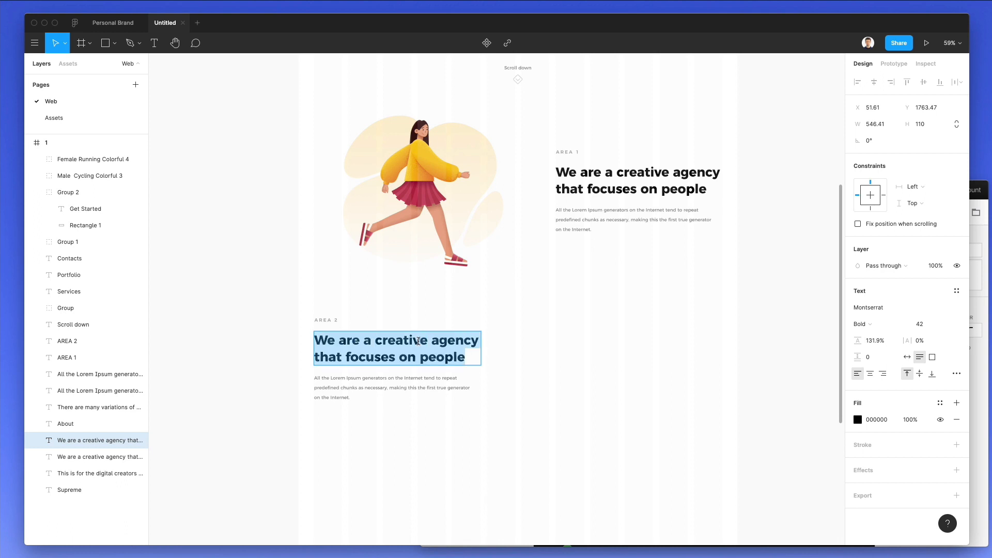
{"action": "type", "text": "Get starte"}
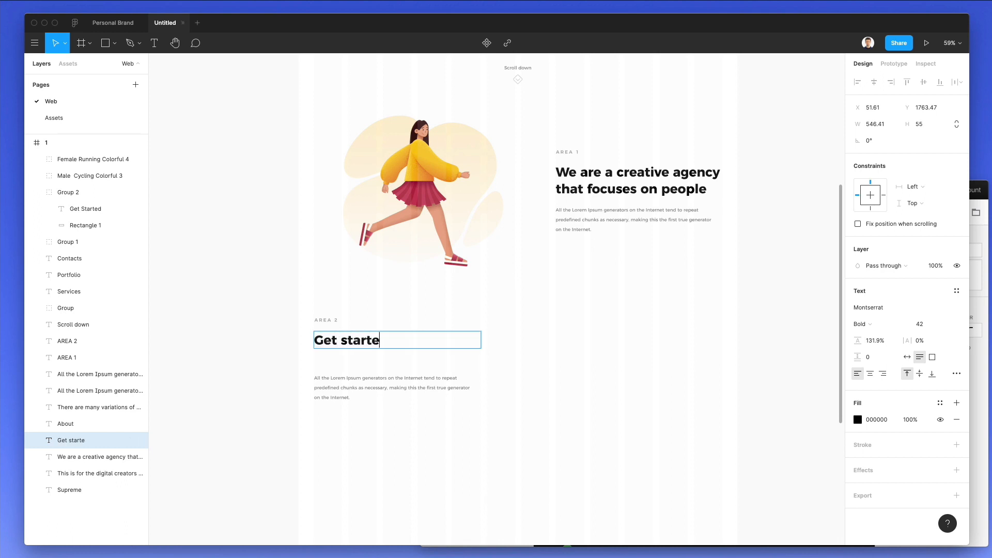
{"action": "type", "text": "d with your fir"}
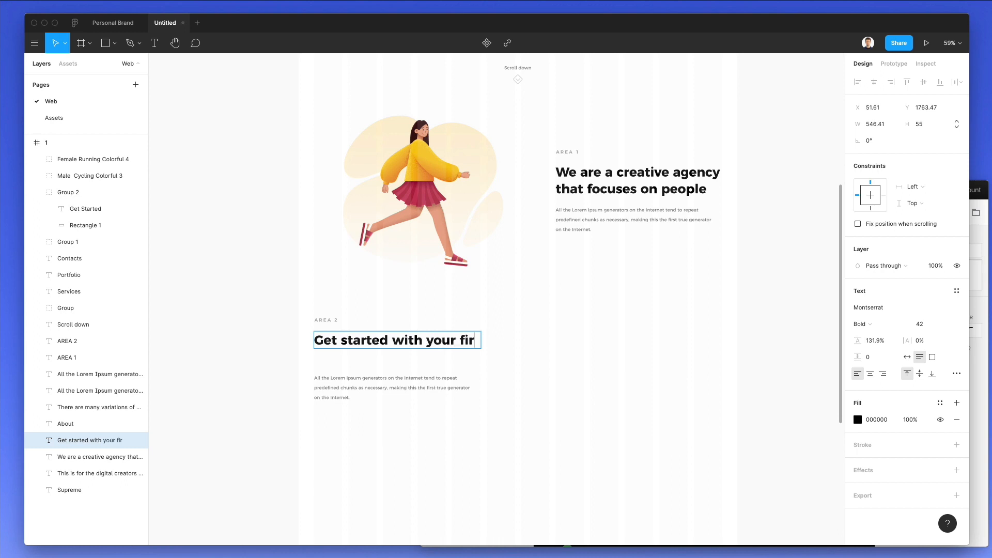
{"action": "type", "text": "st design project!"}
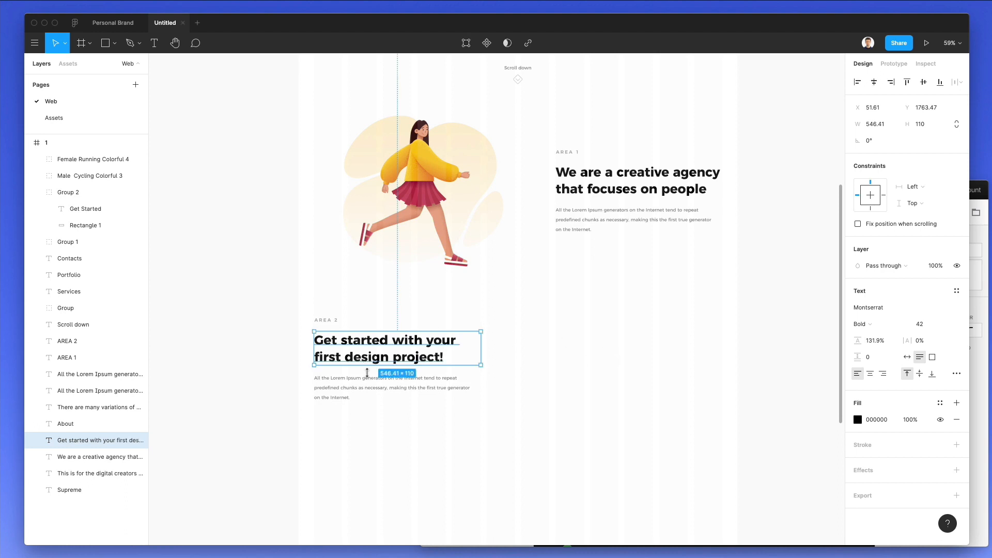
Shorten the AREA 2 paragraph so it begins with "The Internet tend to repeat predefined chunks".
{"action": "double_click", "coordinate": [364, 378]}
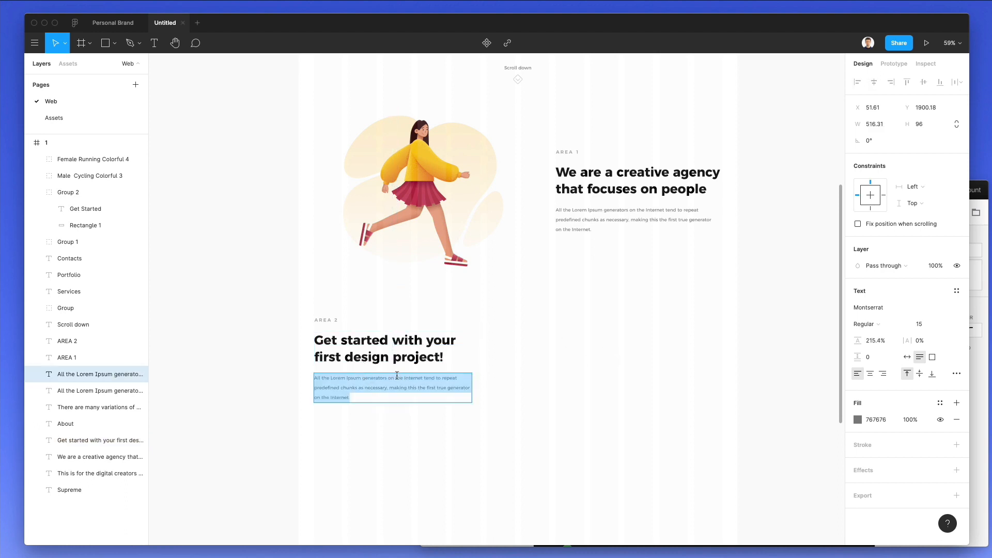
{"action": "left_click_drag", "start_coordinate": [397, 375], "coordinate": [270, 361]}
{"action": "type", "text": "T"}
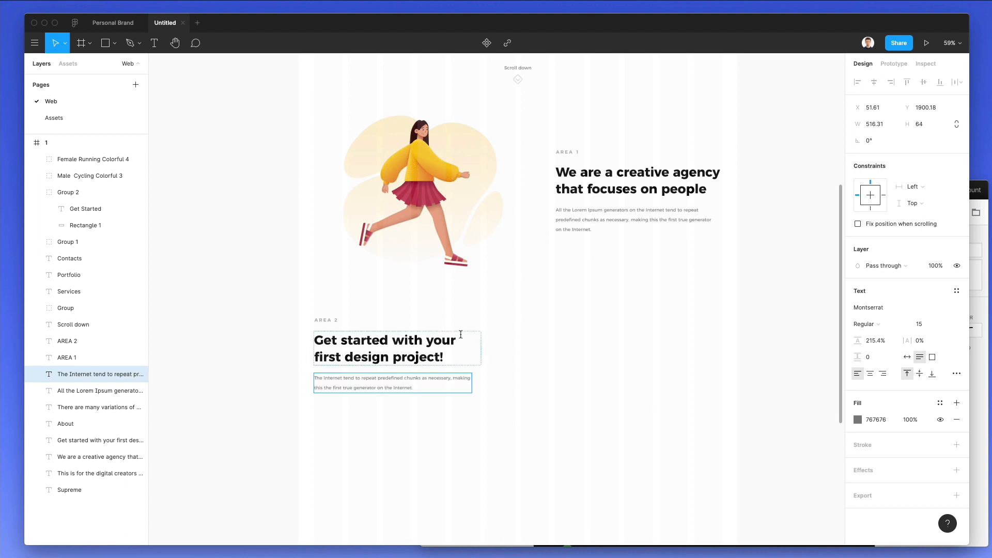
{"action": "left_click", "coordinate": [511, 327]}
Move the AREA 2 label, headline and paragraph down together by 40 px.
{"action": "scroll", "coordinate": [513, 328], "scroll_direction": "down", "scroll_amount": 3}
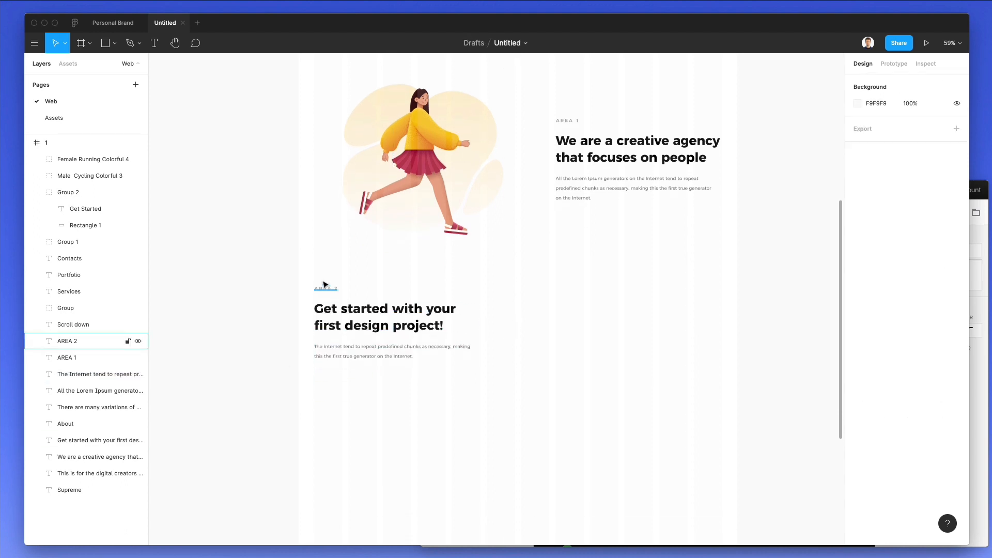
{"action": "mouse_move", "coordinate": [296, 275]}
{"action": "left_mouse_down"}
{"action": "mouse_move", "coordinate": [445, 388]}
{"action": "mouse_move", "coordinate": [291, 286]}
{"action": "left_mouse_up"}
{"action": "key", "text": "shift+Down"}
{"action": "key", "text": "shift+Down"}
{"action": "key", "text": "shift+Down"}
{"action": "key", "text": "shift+Down"}
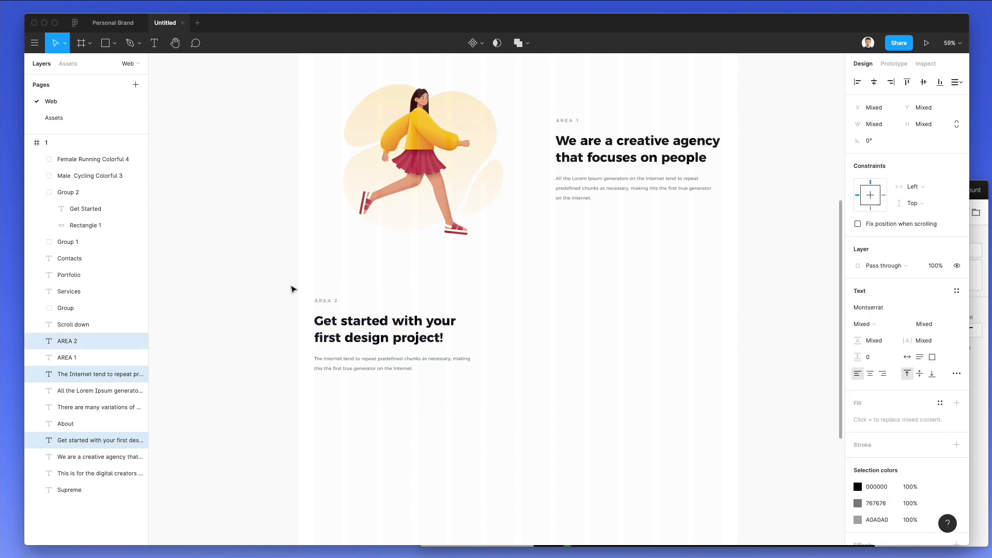
Copy the Male Running Colorful 1 illustration from the Assets page and return to the Web page.
{"action": "key", "text": "Page_Down"}
{"action": "left_click", "coordinate": [623, 340]}
{"action": "key", "text": "super+c"}
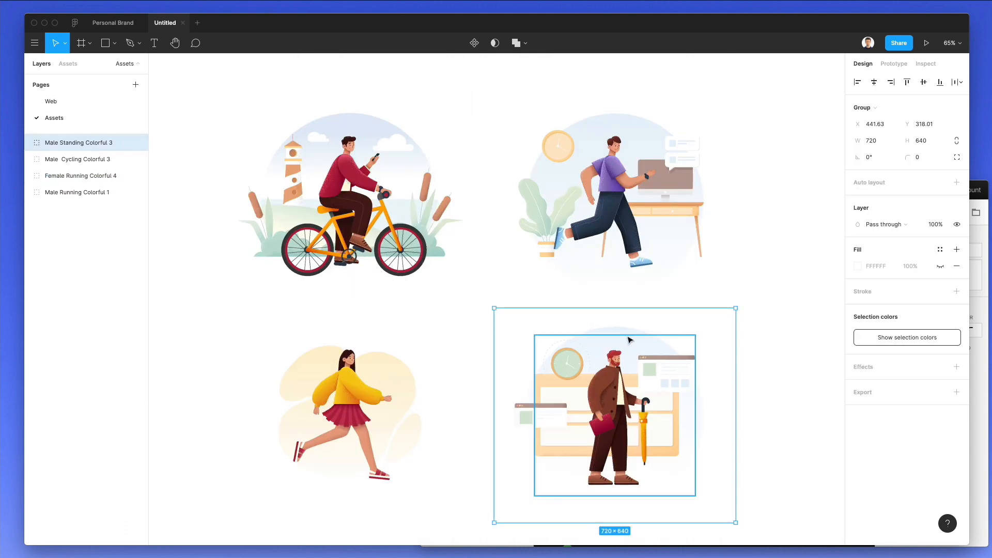
{"action": "left_click", "coordinate": [641, 202]}
{"action": "left_click", "coordinate": [641, 201], "text": "super"}
{"action": "left_click", "coordinate": [706, 121]}
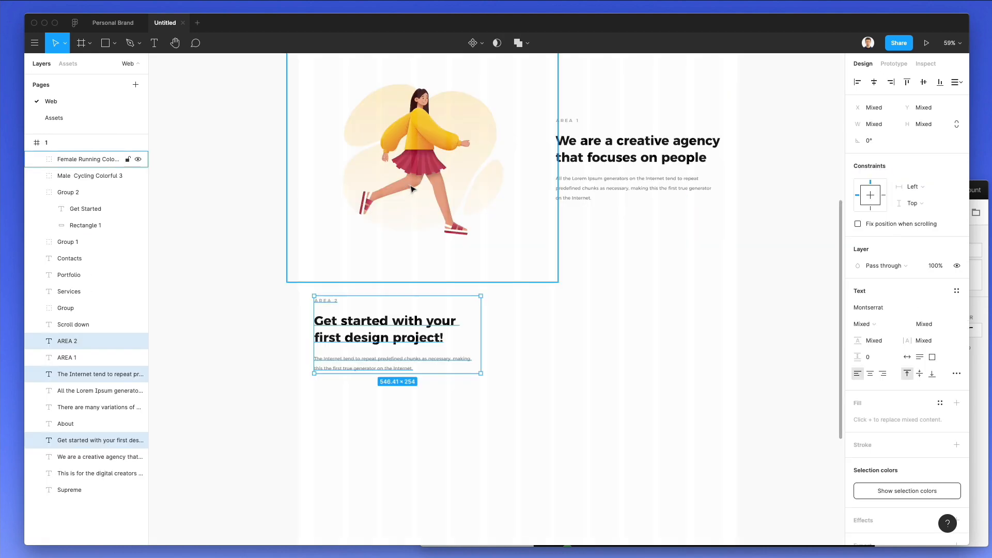
Paste the running man to the right of the AREA 2 text and scale him to about 744 × 661.
{"action": "left_click", "coordinate": [666, 314]}
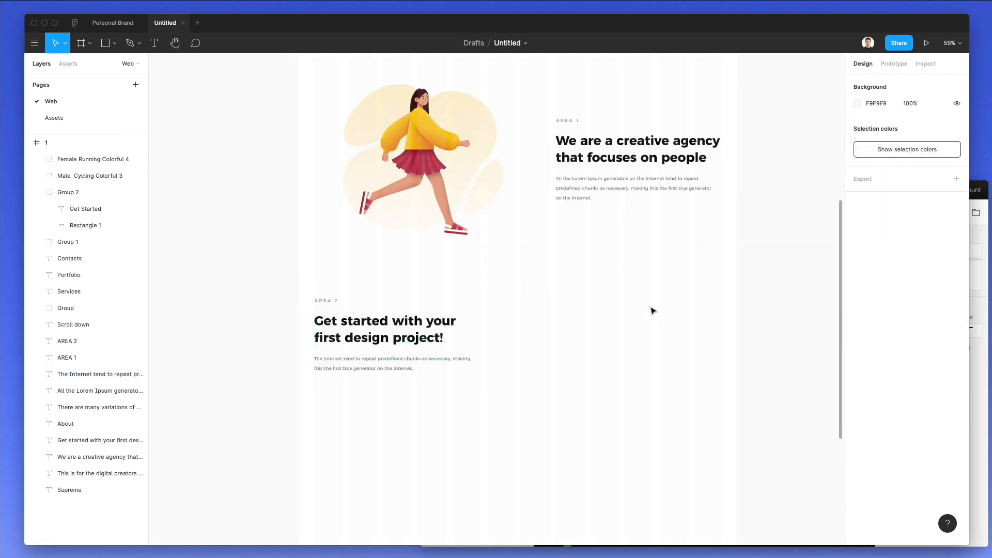
{"action": "key", "text": "super+v"}
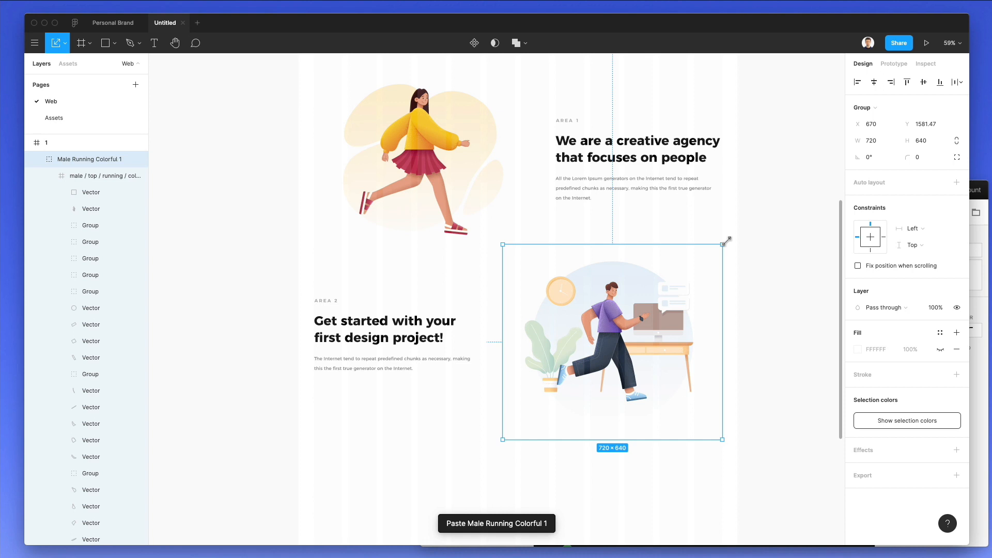
{"action": "left_click_drag", "start_coordinate": [727, 239], "coordinate": [749, 252]}
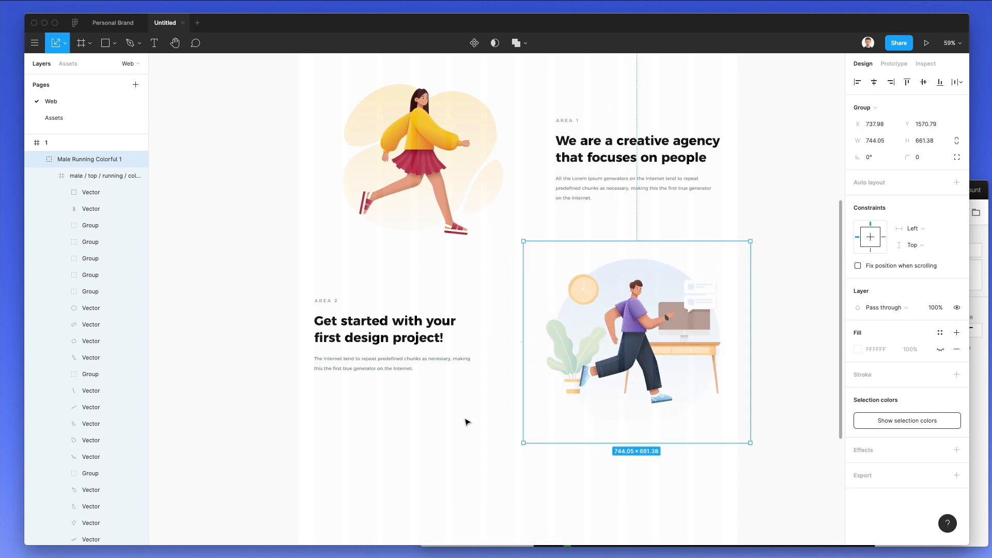
{"action": "left_click", "coordinate": [468, 416]}
Move the AREA 2 text and running man illustration down together by 40 px.
{"action": "scroll", "coordinate": [470, 412], "scroll_direction": "down", "scroll_amount": 3}
{"action": "scroll", "coordinate": [470, 409], "scroll_direction": "up", "scroll_amount": 5}
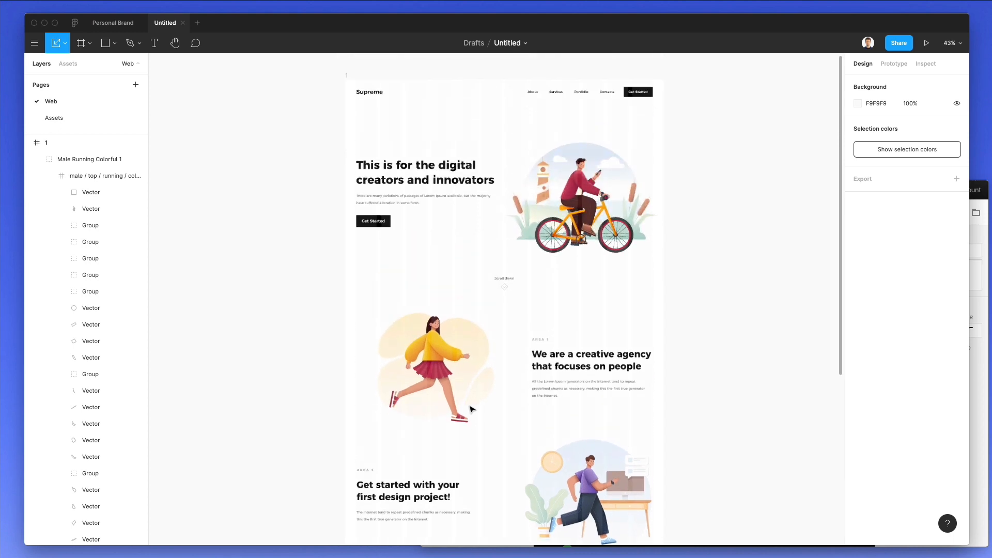
{"action": "scroll", "coordinate": [458, 398], "scroll_direction": "down", "scroll_amount": 5}
{"action": "left_click_drag", "start_coordinate": [350, 348], "coordinate": [739, 453]}
{"action": "key", "text": "shift+Down"}
{"action": "key", "text": "shift+Down"}
{"action": "key", "text": "shift+Down"}
{"action": "key", "text": "shift+Down"}
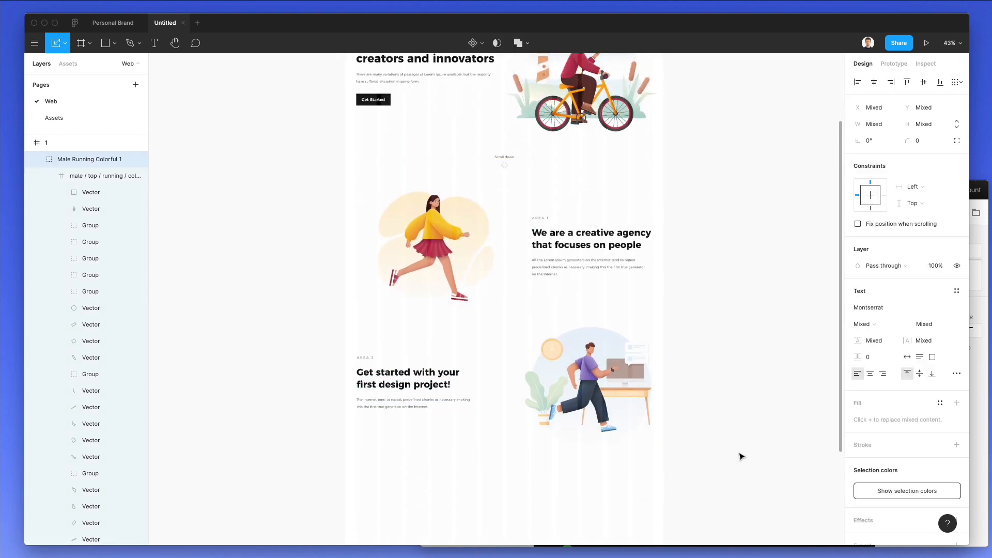
{"action": "left_click", "coordinate": [501, 484]}
Duplicate the AREA 1 label, headline and paragraph straight down to below the running man illustration.
{"action": "left_click_drag", "start_coordinate": [533, 208], "coordinate": [581, 271]}
{"action": "key", "text": "super+z"}
{"action": "left_click_drag", "start_coordinate": [596, 208], "coordinate": [547, 277]}
{"action": "scroll", "coordinate": [584, 207], "scroll_direction": "down", "scroll_amount": 3}
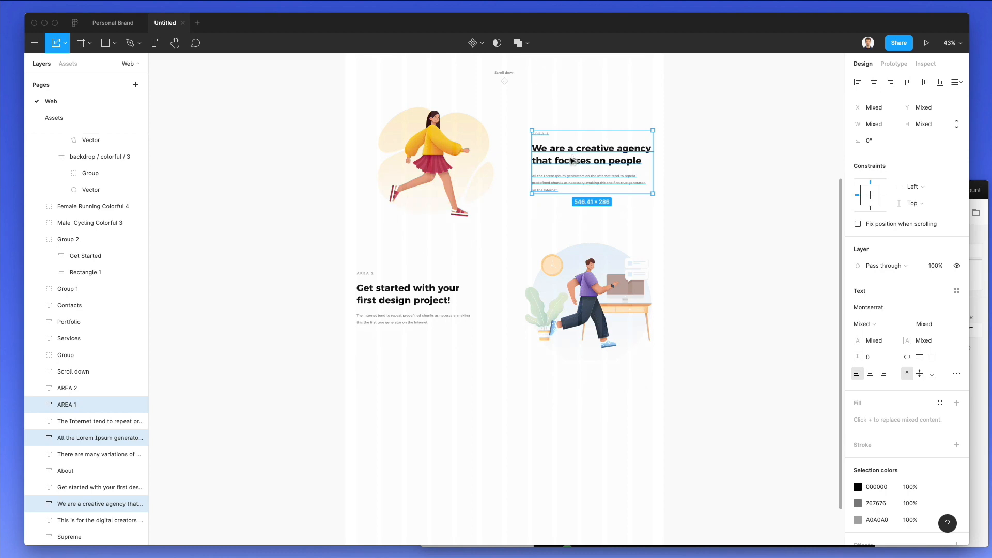
{"action": "left_click_drag", "start_coordinate": [572, 160], "coordinate": [569, 420]}
{"action": "left_click", "coordinate": [534, 406]}
Change the label of the new text block below the running man to AREA 3.
{"action": "scroll", "coordinate": [572, 407], "scroll_direction": "up", "scroll_amount": 4}
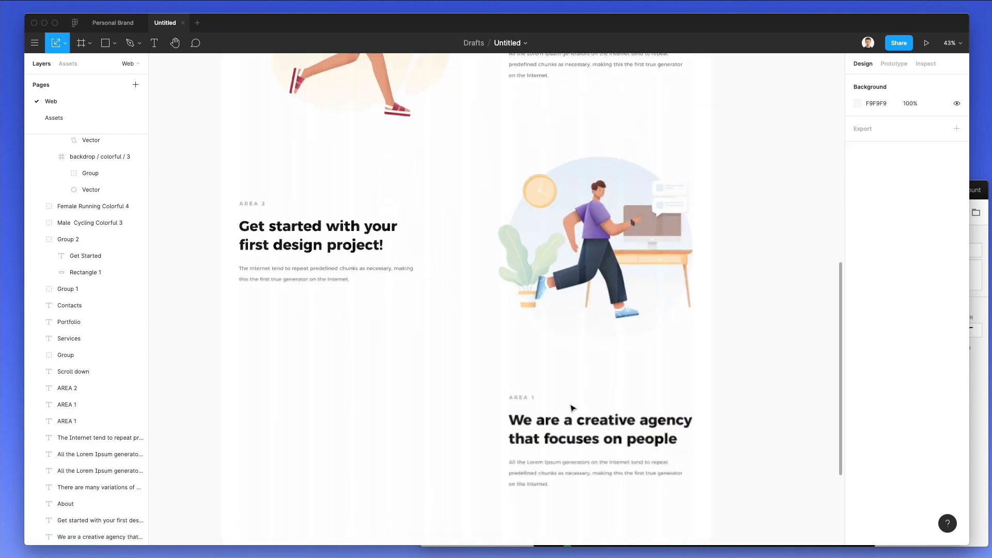
{"action": "scroll", "coordinate": [572, 408], "scroll_direction": "up", "scroll_amount": 2}
{"action": "double_click", "coordinate": [525, 396]}
{"action": "left_click", "coordinate": [526, 396]}
{"action": "key", "text": "BackSpace"}
{"action": "type", "text": "2"}
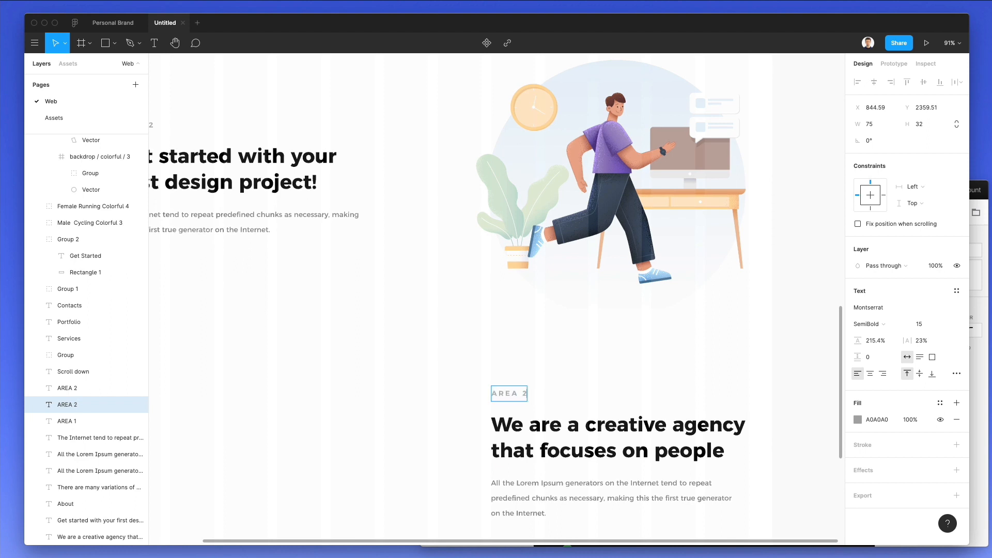
Replace the AREA 3 headline with "We are unique in our approach to business".
{"action": "double_click", "coordinate": [601, 437]}
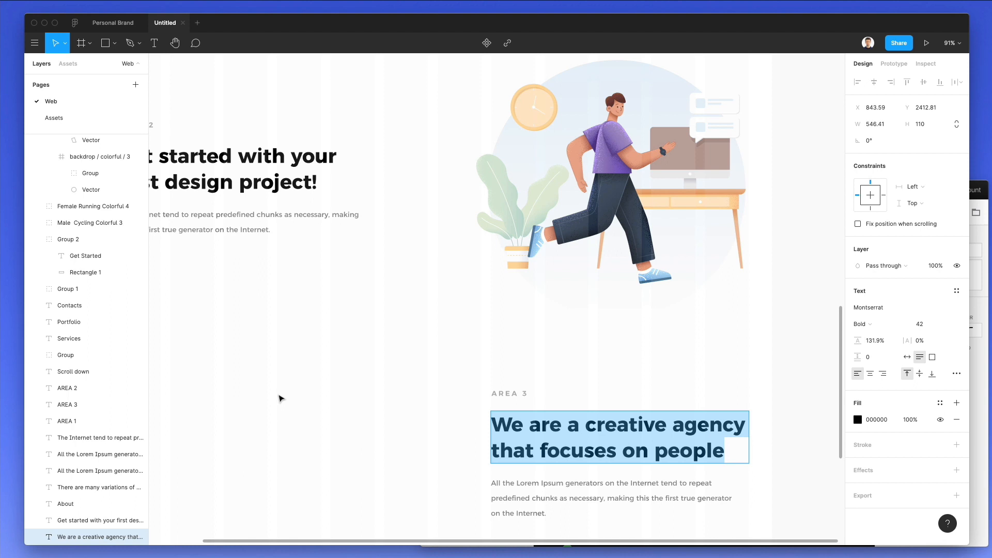
{"action": "type", "text": "We are u"}
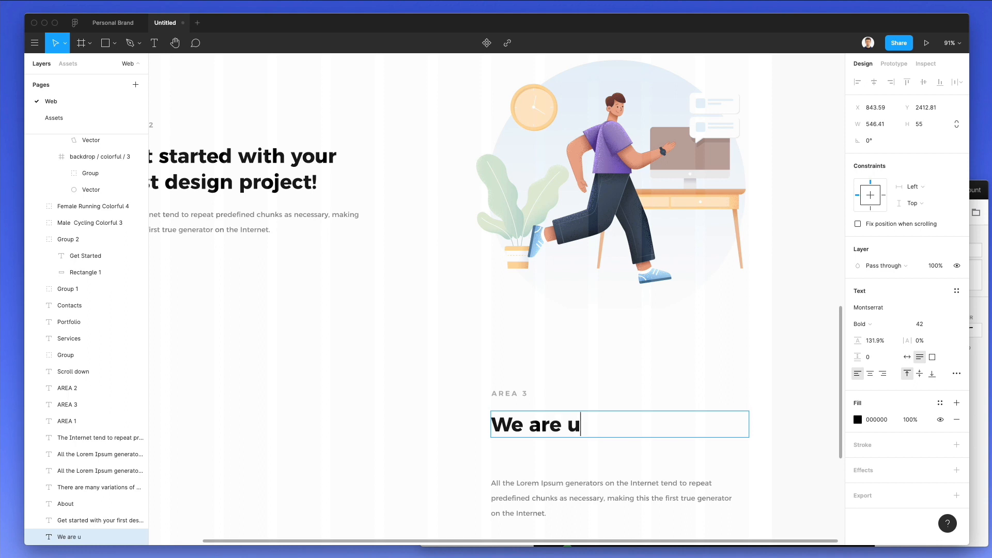
{"action": "type", "text": "nique in our"}
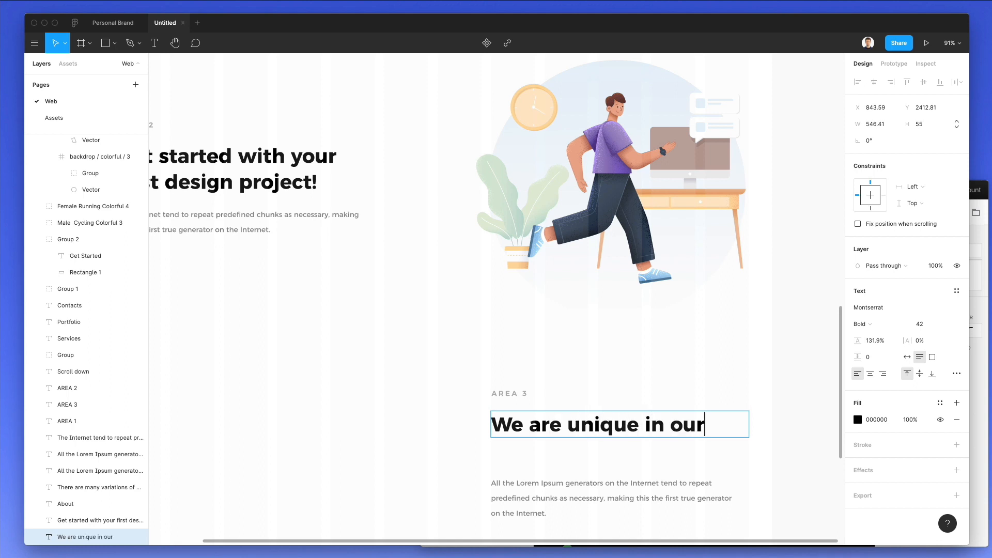
{"action": "type", "text": " approach to busin"}
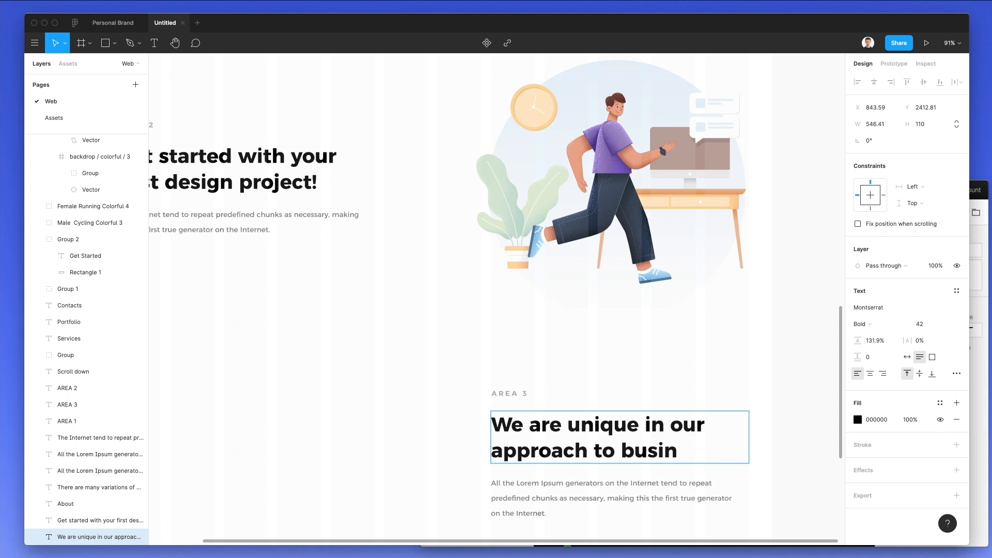
{"action": "type", "text": "ess"}
{"action": "key", "text": "Escape"}
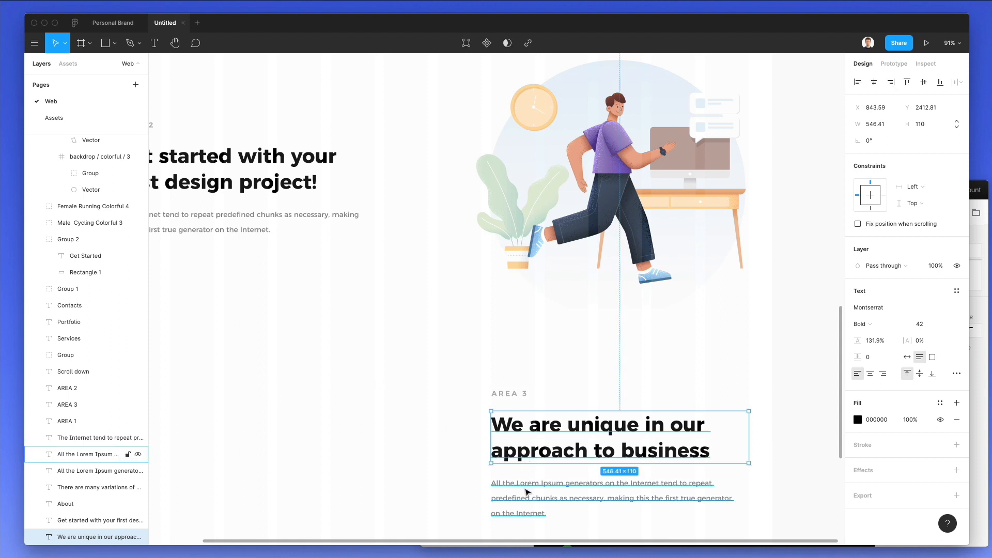
Replace the AREA 3 paragraph with the copied Lorem Ipsum text, trimmed to start at "It uses a dictionary of over 200 Latin words".
{"action": "double_click", "coordinate": [527, 491]}
{"action": "key", "text": "BackSpace"}
{"action": "key", "text": "super+v"}
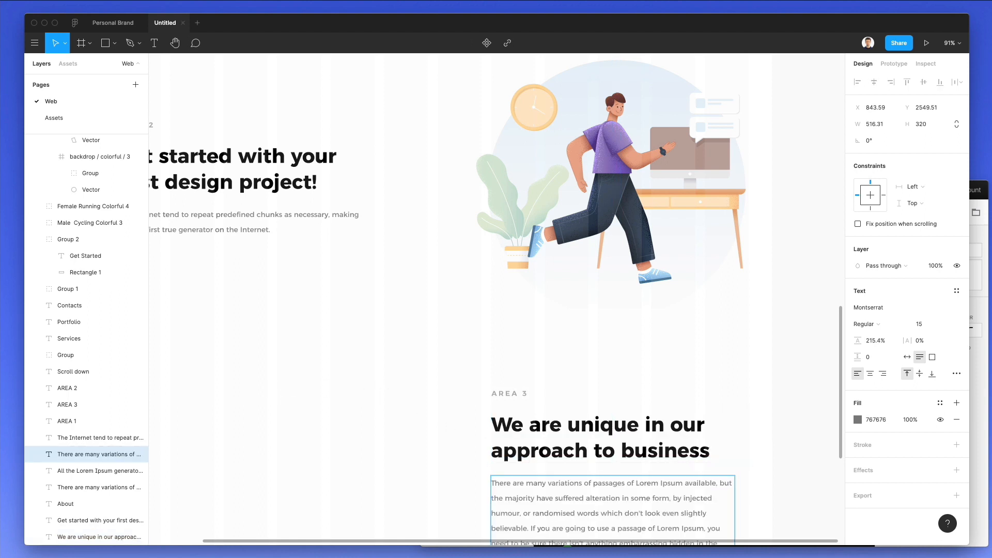
{"action": "scroll", "coordinate": [605, 469], "scroll_direction": "down", "scroll_amount": 5}
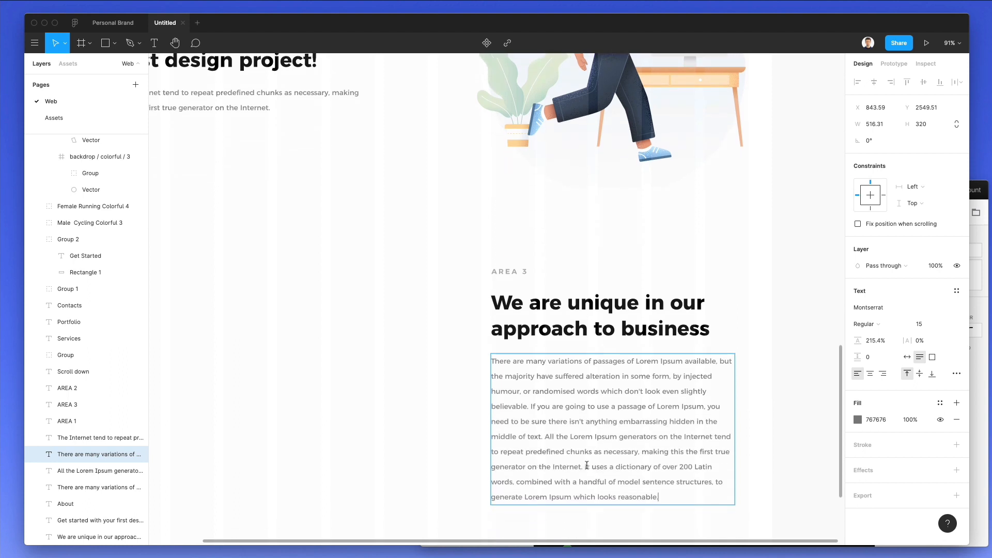
{"action": "left_click_drag", "start_coordinate": [586, 466], "coordinate": [363, 264]}
{"action": "key", "text": "BackSpace"}
{"action": "key", "text": "Escape"}
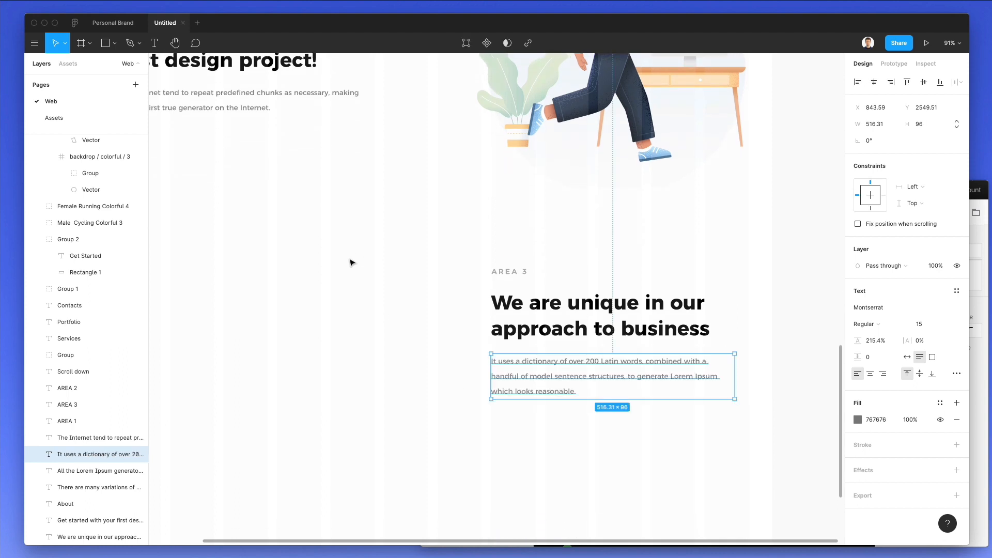
Copy the standing man illustration from the Assets page onto the Web page beside the AREA 3 text and enlarge it slightly.
{"action": "key", "text": "Page_Down"}
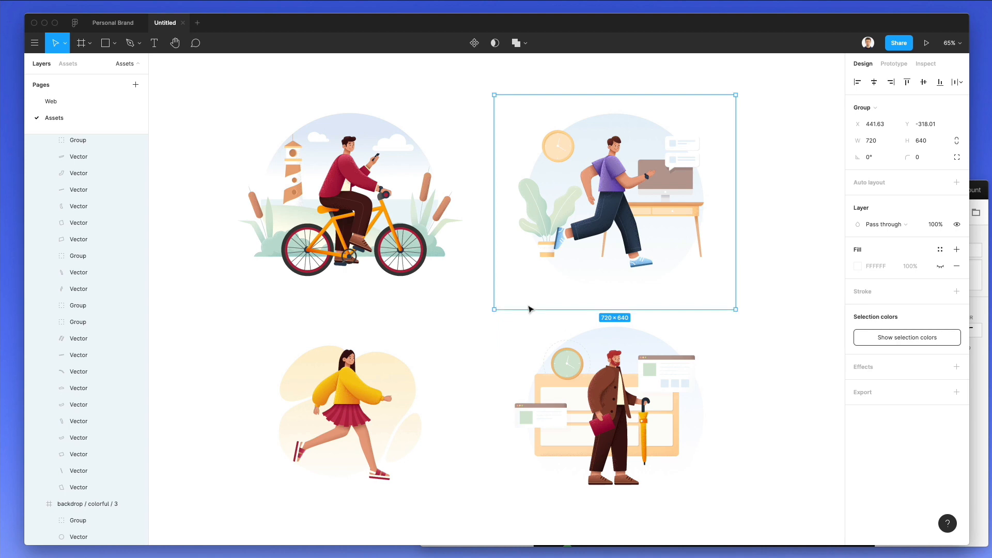
{"action": "left_click", "coordinate": [523, 321]}
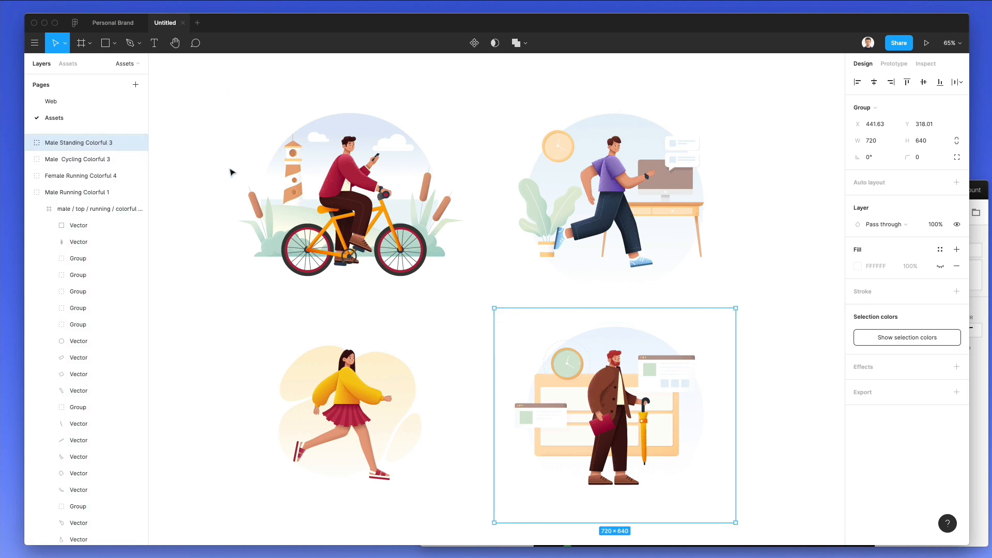
{"action": "key", "text": "Page_Up"}
{"action": "left_click", "coordinate": [359, 251]}
{"action": "scroll", "coordinate": [359, 251], "scroll_direction": "down", "scroll_amount": 4}
{"action": "scroll", "coordinate": [359, 252], "scroll_direction": "left", "scroll_amount": 3}
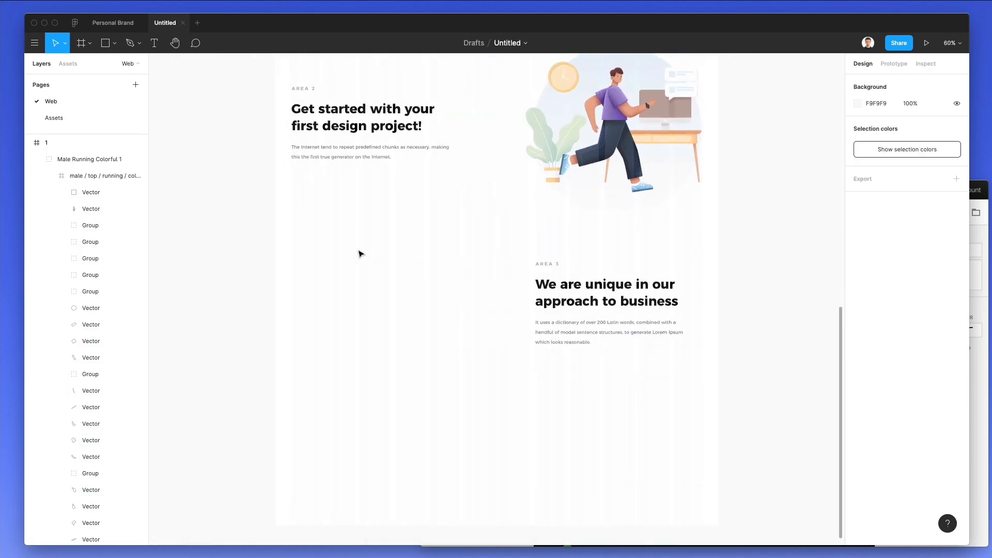
{"action": "key", "text": "super+v"}
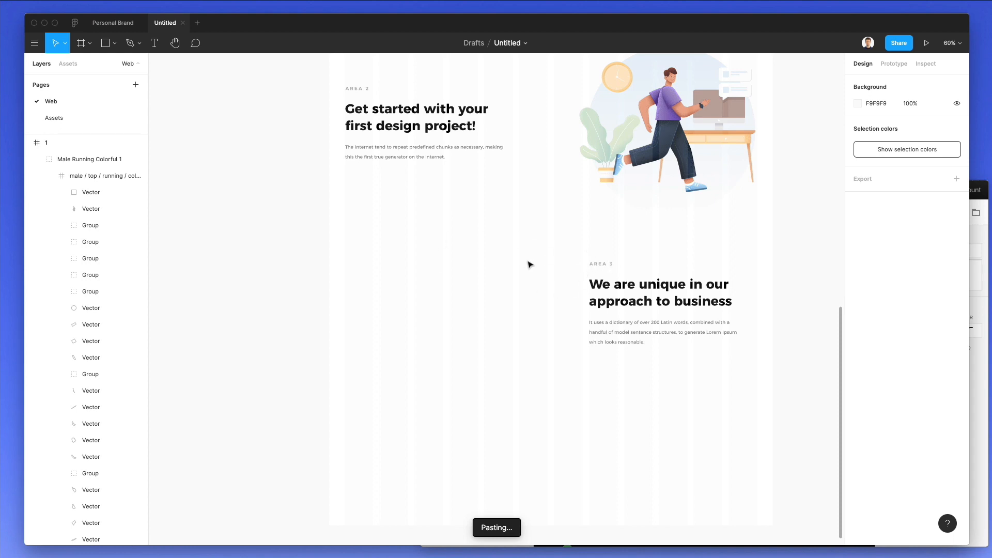
{"action": "left_click_drag", "start_coordinate": [534, 264], "coordinate": [466, 281]}
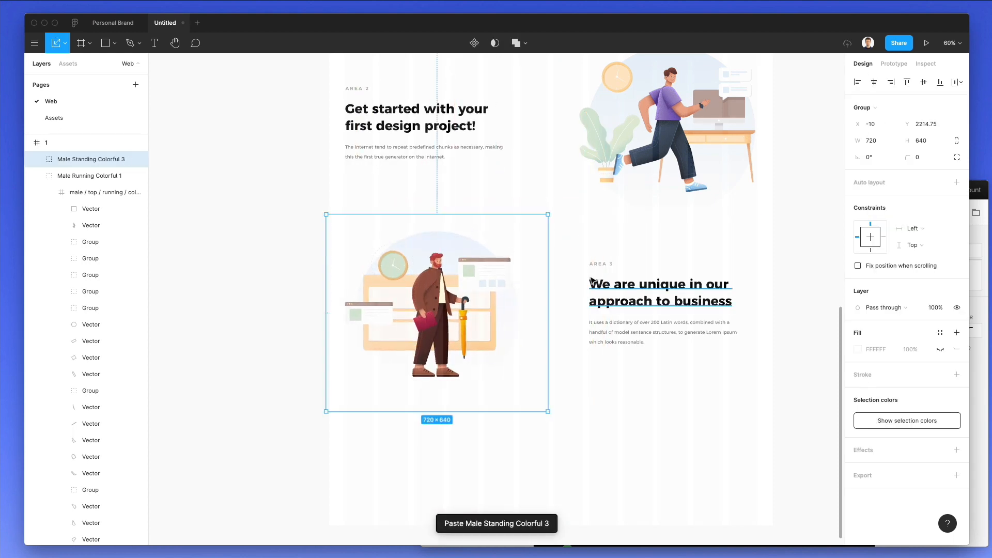
{"action": "left_click_drag", "start_coordinate": [549, 211], "coordinate": [557, 206]}
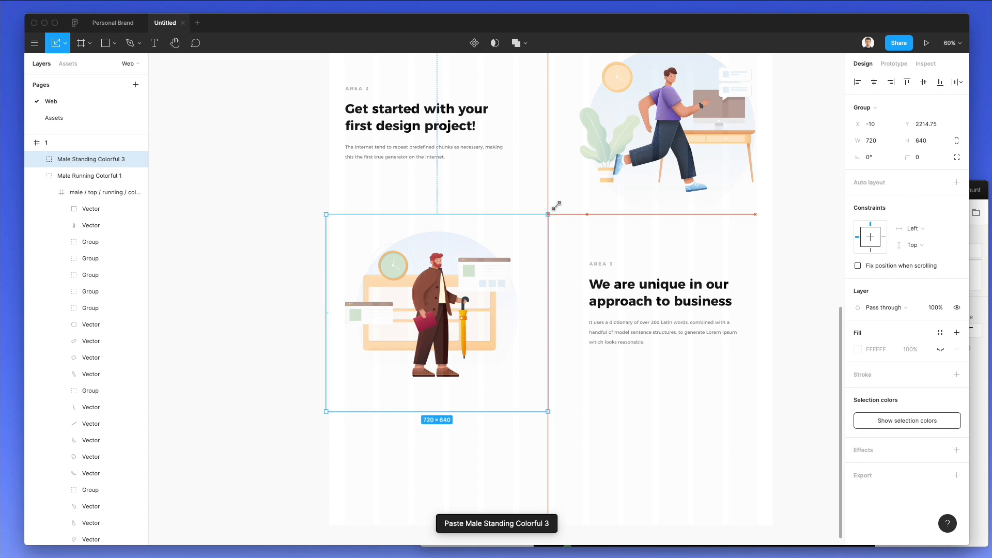
{"action": "left_click_drag", "start_coordinate": [556, 206], "coordinate": [559, 203]}
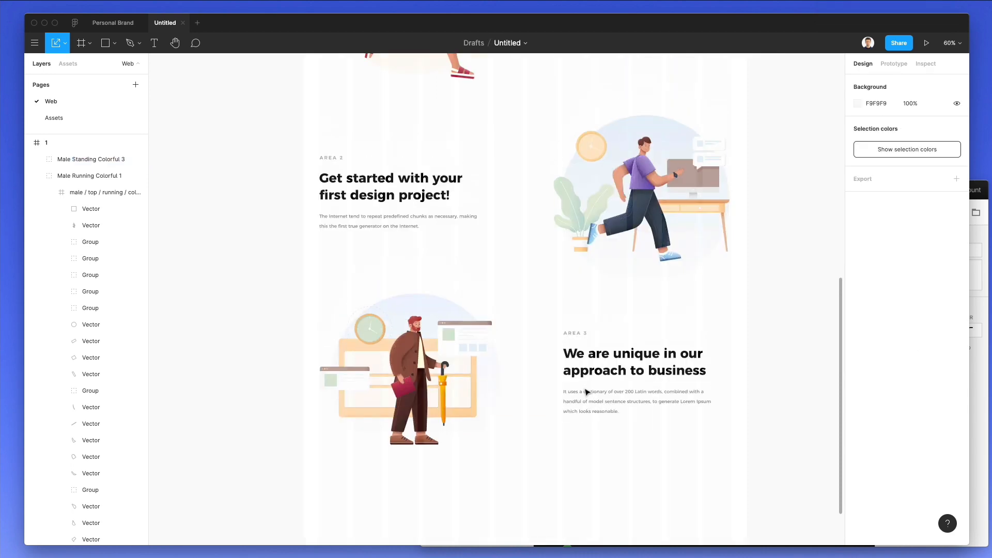
Review the whole web page layout from the header down to the AREA 3 section.
{"action": "scroll", "coordinate": [584, 392], "scroll_direction": "up", "scroll_amount": 5}
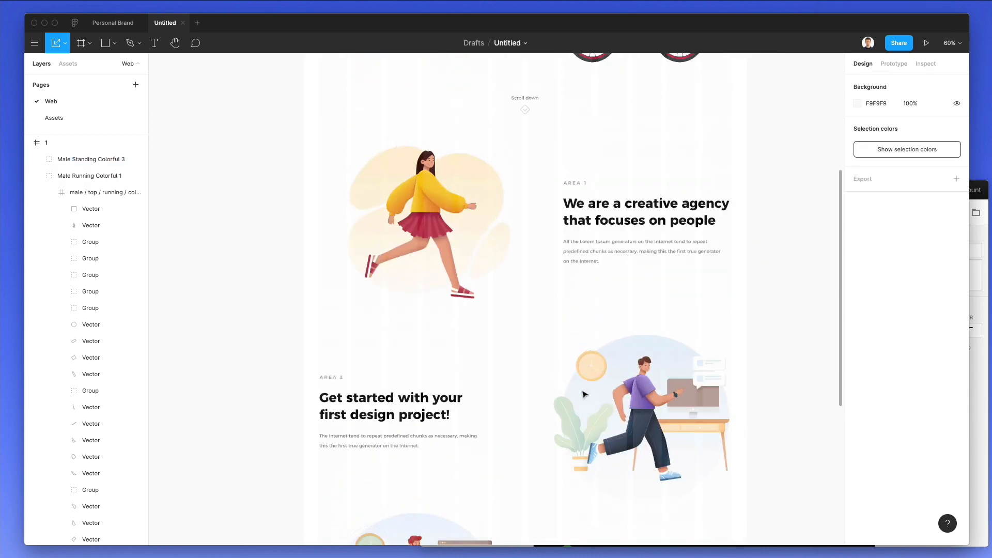
{"action": "scroll", "coordinate": [583, 394], "scroll_direction": "up", "scroll_amount": 5}
{"action": "scroll", "coordinate": [584, 395], "scroll_direction": "down", "scroll_amount": 4}
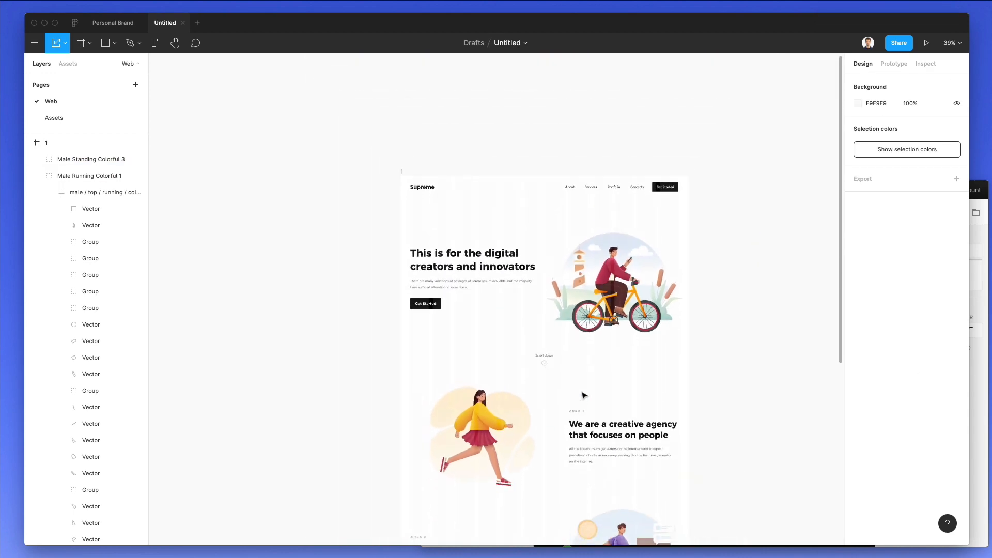
{"action": "scroll", "coordinate": [584, 395], "scroll_direction": "down", "scroll_amount": 3}
{"action": "scroll", "coordinate": [584, 395], "scroll_direction": "down", "scroll_amount": 2}
{"action": "scroll", "coordinate": [584, 396], "scroll_direction": "down", "scroll_amount": 5}
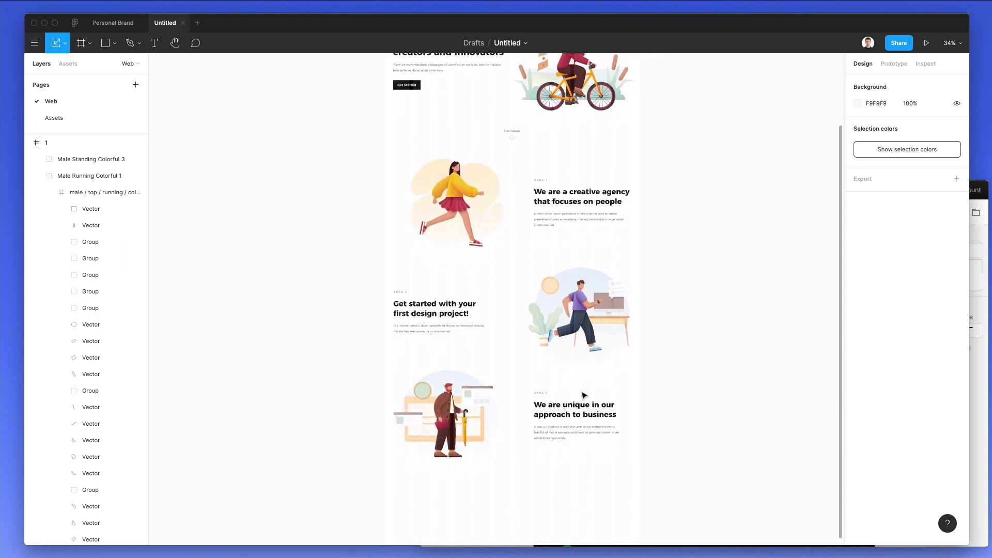
{"action": "scroll", "coordinate": [583, 395], "scroll_direction": "down", "scroll_amount": 3}
{"action": "scroll", "coordinate": [569, 395], "scroll_direction": "up", "scroll_amount": 10}
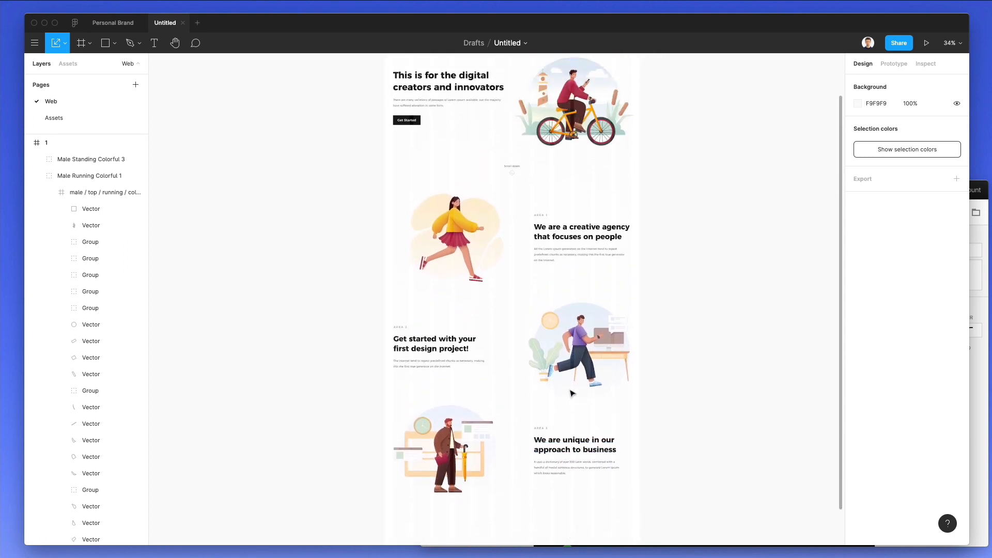
Duplicate the header's Supreme logo, navigation links and Get Started button to the bottom of the page as a footer.
{"action": "left_click_drag", "start_coordinate": [373, 128], "coordinate": [565, 397]}
{"action": "key", "text": "Escape"}
{"action": "scroll", "coordinate": [544, 346], "scroll_direction": "up", "scroll_amount": 2}
{"action": "scroll", "coordinate": [544, 346], "scroll_direction": "up", "scroll_amount": 3}
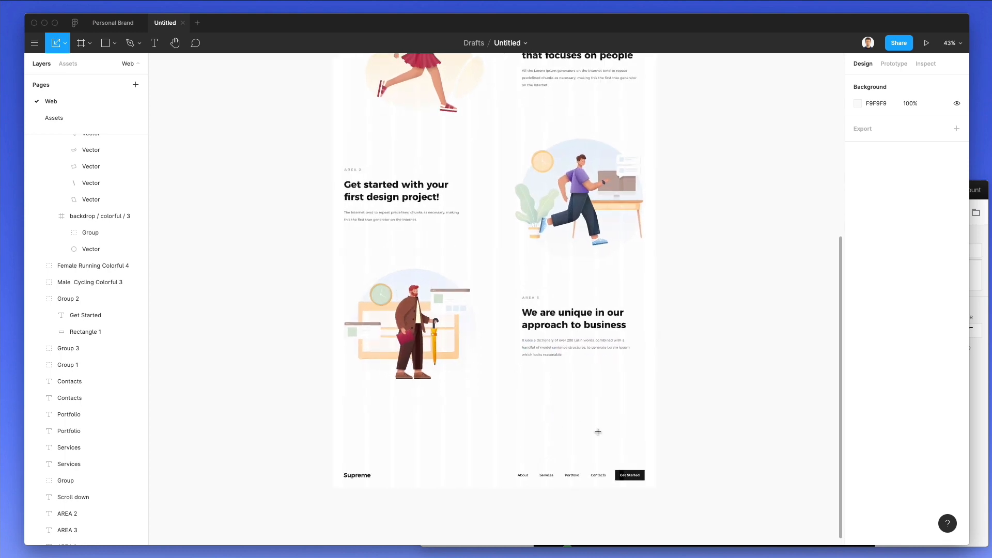
{"action": "key", "text": "r"}
{"action": "left_click_drag", "start_coordinate": [337, 388], "coordinate": [657, 459]}
{"action": "key", "text": "Delete"}
Extend the bottom of the page frame and move the footer row down to leave more room below AREA 3.
{"action": "scroll", "coordinate": [531, 401], "scroll_direction": "up", "scroll_amount": 10}
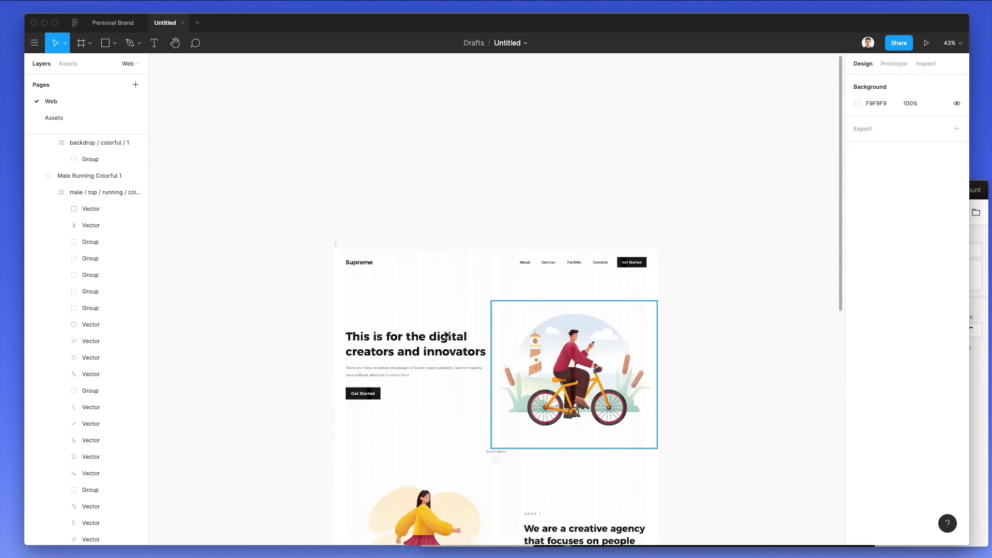
{"action": "left_click", "coordinate": [342, 272]}
{"action": "scroll", "coordinate": [480, 253], "scroll_direction": "down", "scroll_amount": 15}
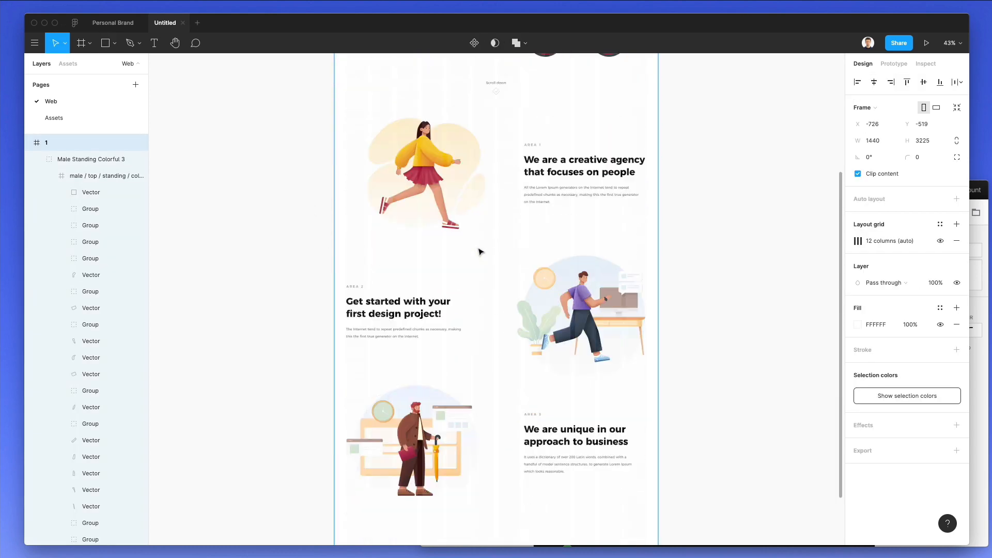
{"action": "left_click_drag", "start_coordinate": [485, 286], "coordinate": [493, 381]}
{"action": "left_click", "coordinate": [263, 286]}
{"action": "left_click_drag", "start_coordinate": [650, 316], "coordinate": [603, 357]}
{"action": "left_click", "coordinate": [610, 305]}
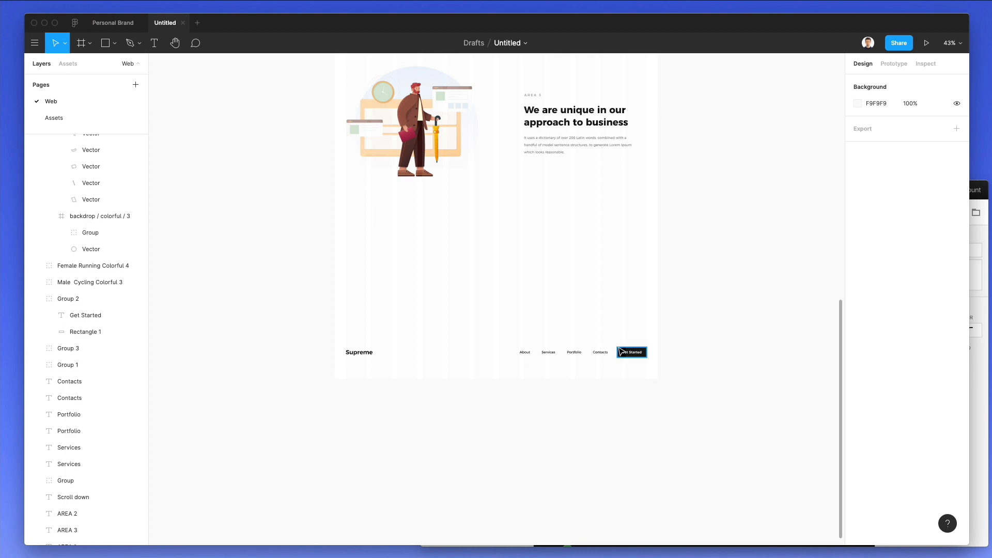
Copy the footer button's black rectangle, enlarge it into a band about 1484 × 457 above the footer, and center it horizontally.
{"action": "left_click", "coordinate": [622, 352], "text": "super"}
{"action": "key", "text": "super+c"}
{"action": "left_click", "coordinate": [583, 261]}
{"action": "key", "text": "super+v"}
{"action": "left_click_drag", "start_coordinate": [632, 354], "coordinate": [668, 199]}
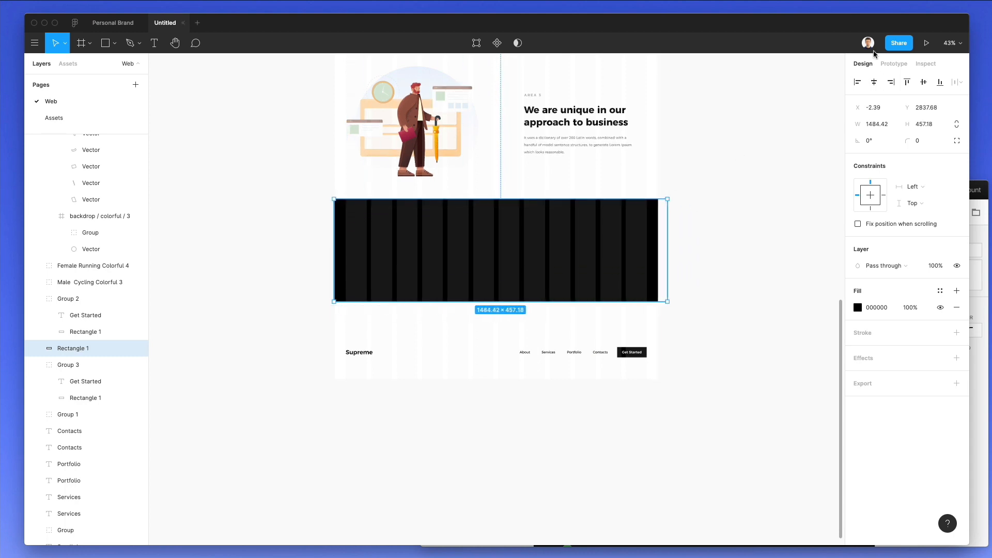
{"action": "left_click", "coordinate": [874, 83]}
{"action": "left_click", "coordinate": [723, 215]}
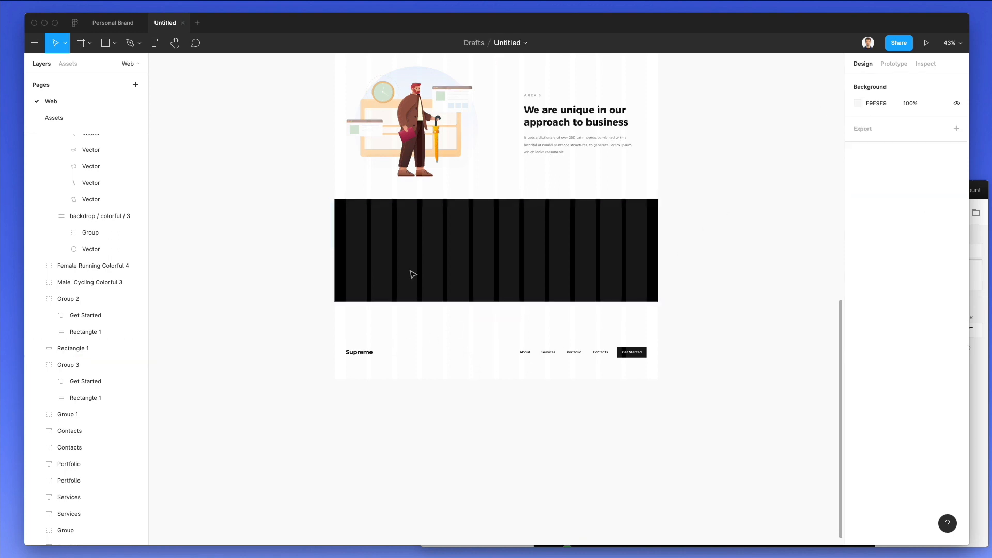
Duplicate the AREA 3 headline onto the black band and set its fill to white (FFFFFF).
{"action": "scroll", "coordinate": [413, 274], "scroll_direction": "up", "scroll_amount": 3}
{"action": "left_click", "coordinate": [581, 187]}
{"action": "left_click_drag", "start_coordinate": [581, 187], "coordinate": [483, 316]}
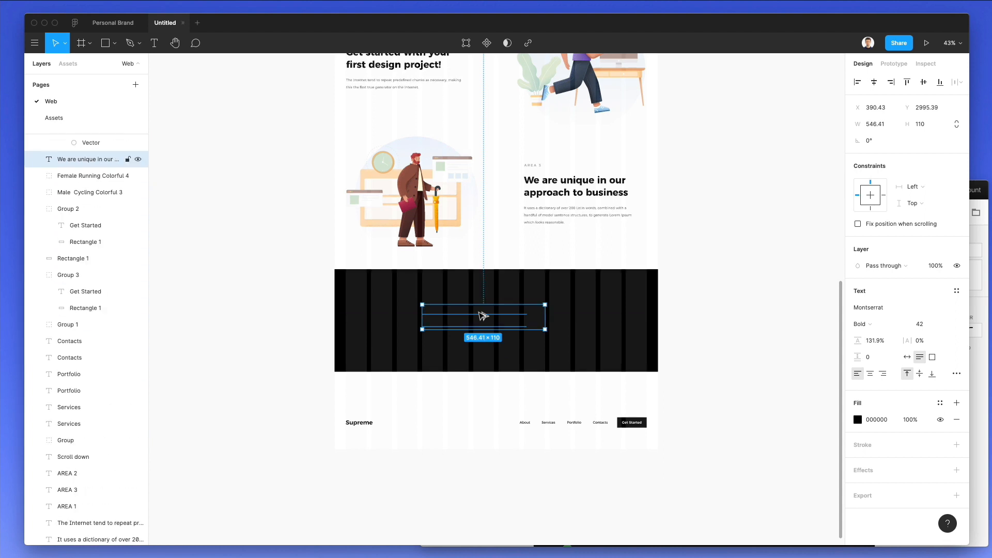
{"action": "key", "text": "i"}
{"action": "left_click", "coordinate": [470, 383]}
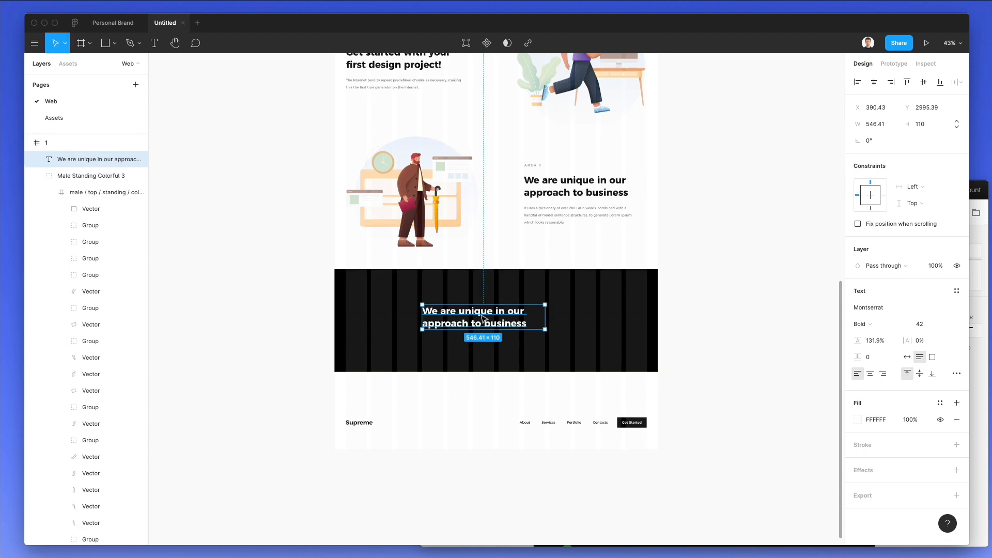
Replace the headline text on the black band with "Get started with your first quote today".
{"action": "double_click", "coordinate": [482, 318]}
{"action": "type", "text": "Cont"}
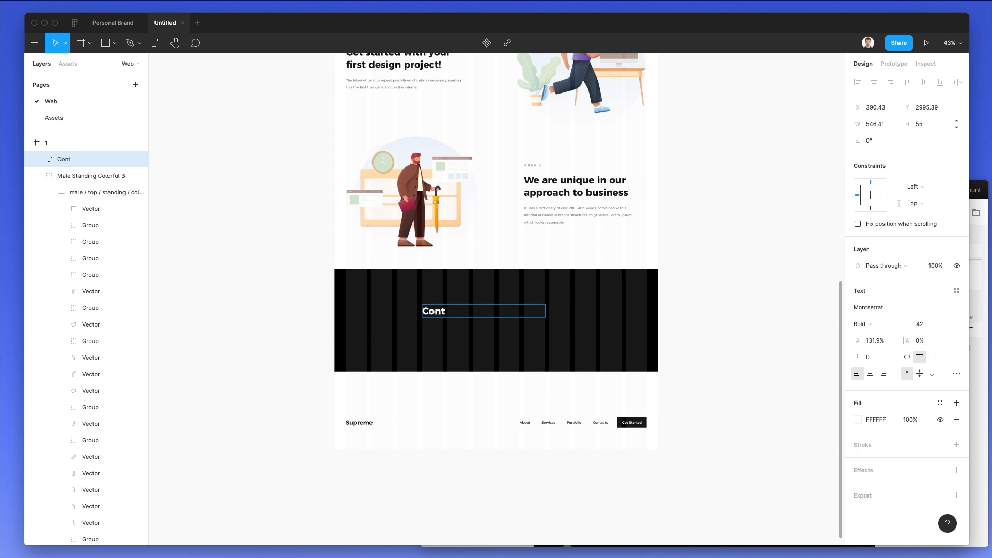
{"action": "type", "text": "act"}
{"action": "key", "text": "ctrl+a"}
{"action": "type", "text": "Get started with "}
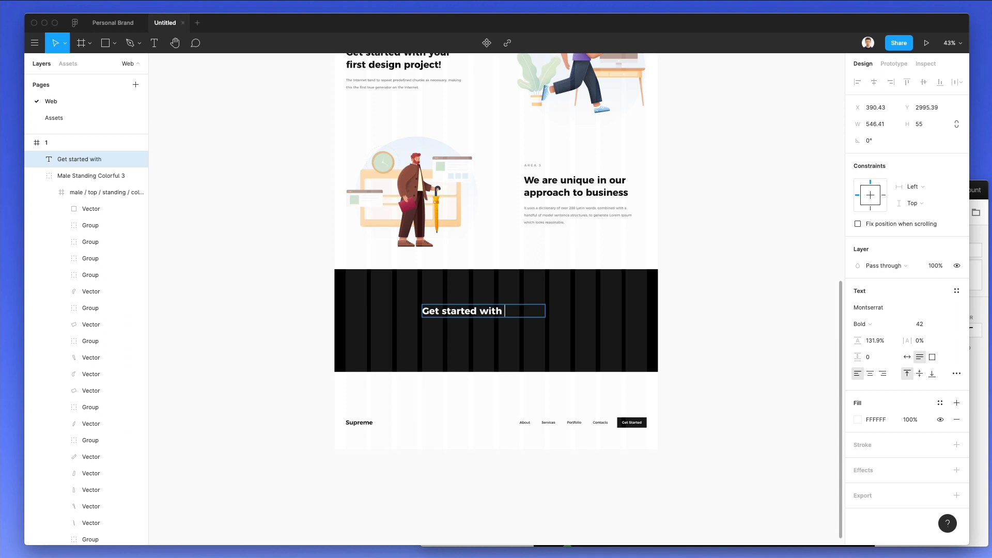
{"action": "type", "text": "your first "}
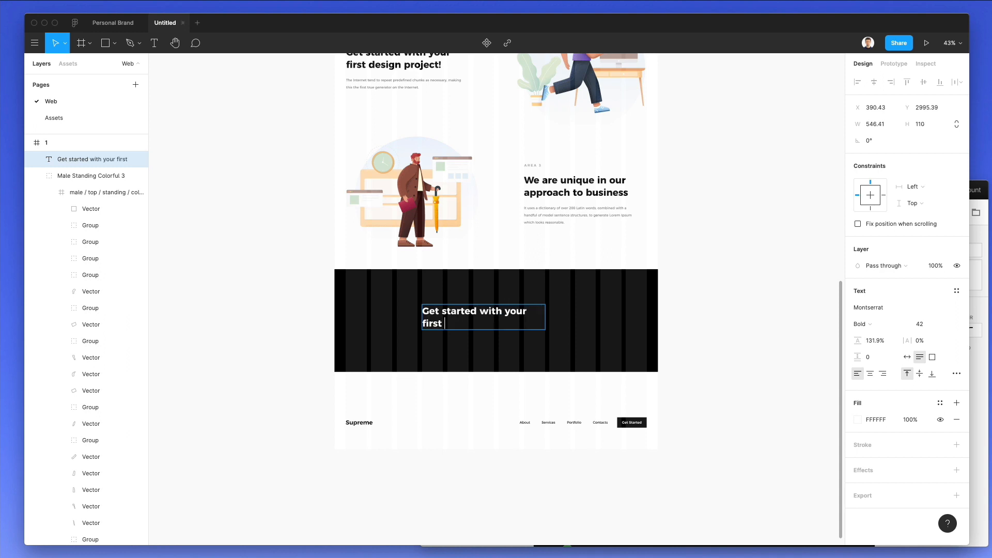
{"action": "type", "text": "quote today"}
Center-align the quote headline, set it to auto width so it fits one line, and center it horizontally on the page.
{"action": "left_click", "coordinate": [870, 373]}
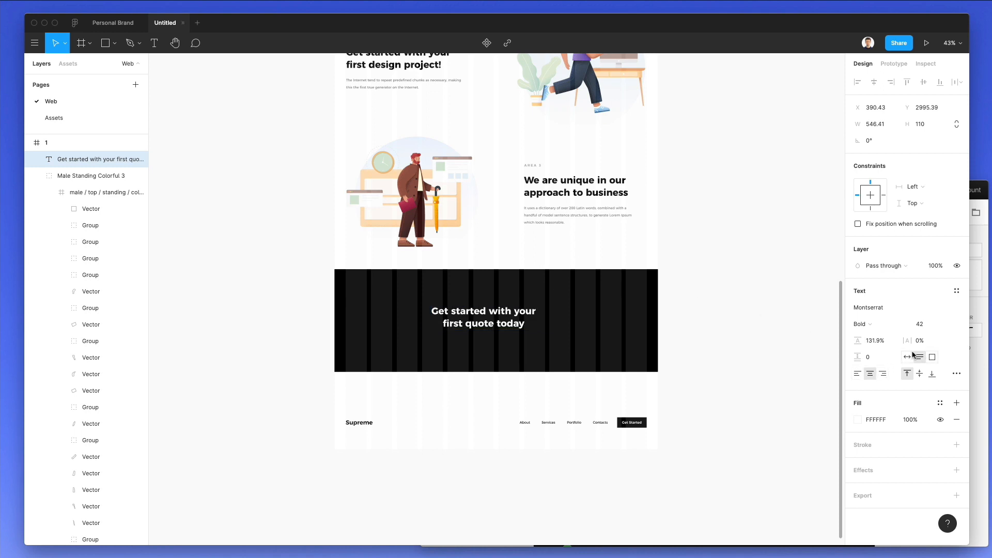
{"action": "left_click", "coordinate": [907, 356]}
{"action": "key", "text": "Escape"}
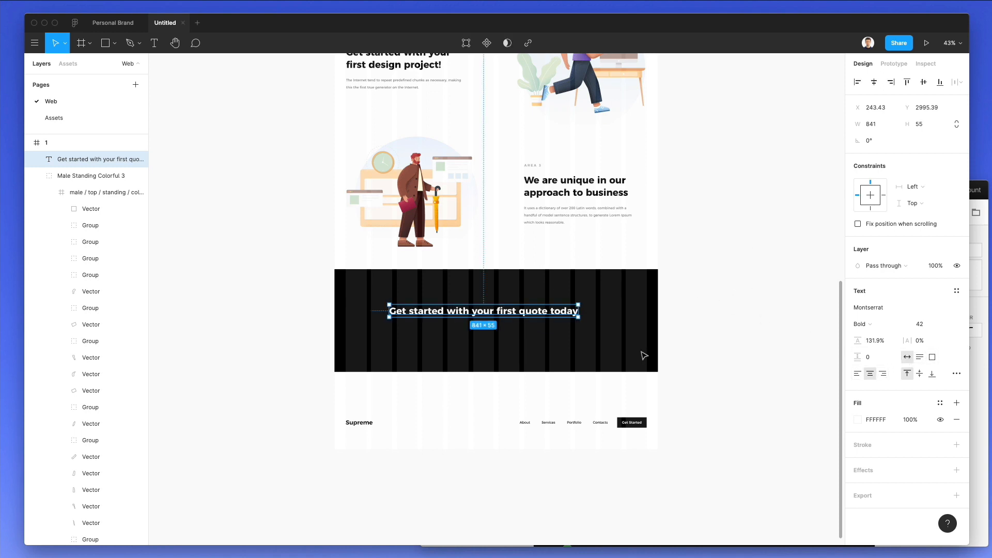
{"action": "left_click", "coordinate": [874, 83]}
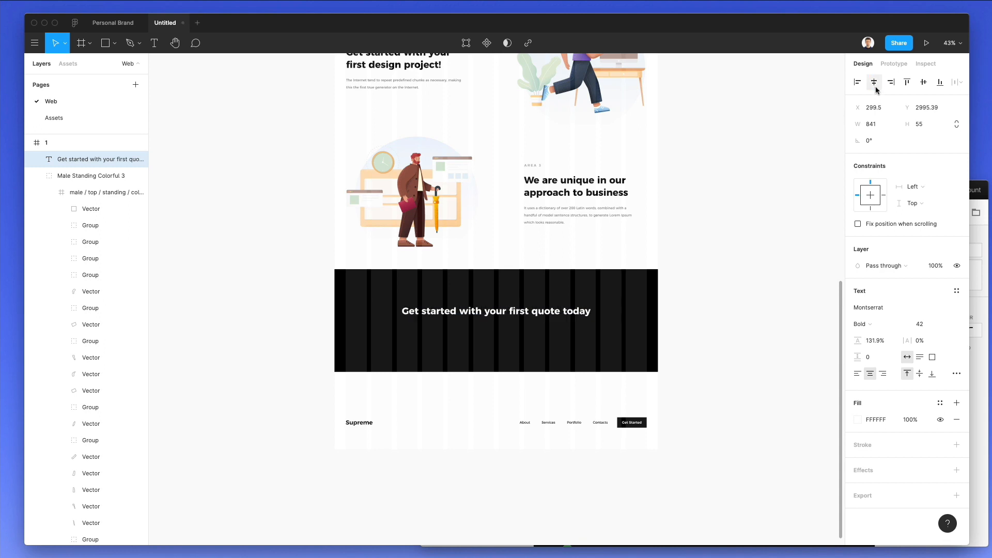
{"action": "left_click", "coordinate": [679, 296]}
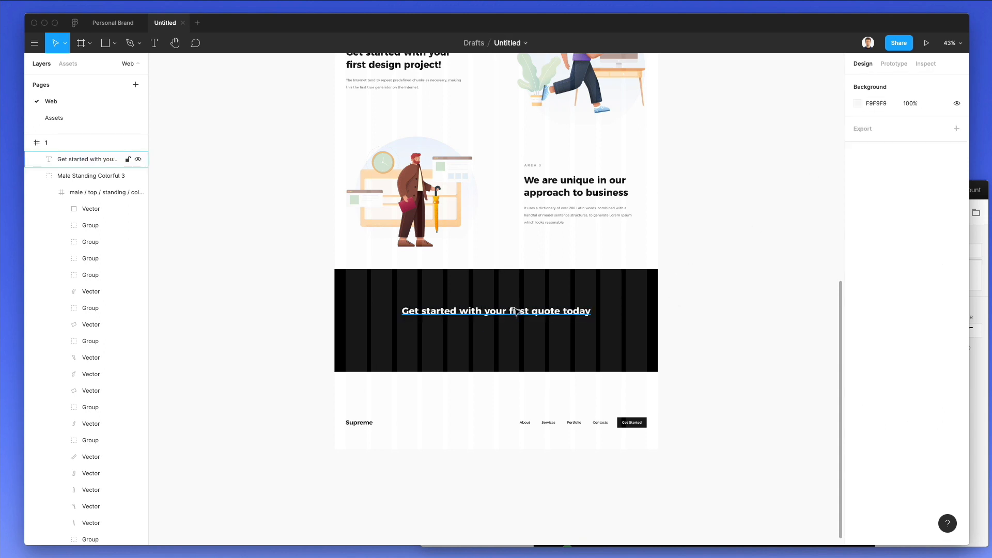
Duplicate the quote headline below itself, and substitute that duplicate with a copy of the AREA 3 paragraph on the black band.
{"action": "left_click_drag", "start_coordinate": [515, 310], "coordinate": [518, 340]}
{"action": "scroll", "coordinate": [562, 279], "scroll_direction": "up", "scroll_amount": 3}
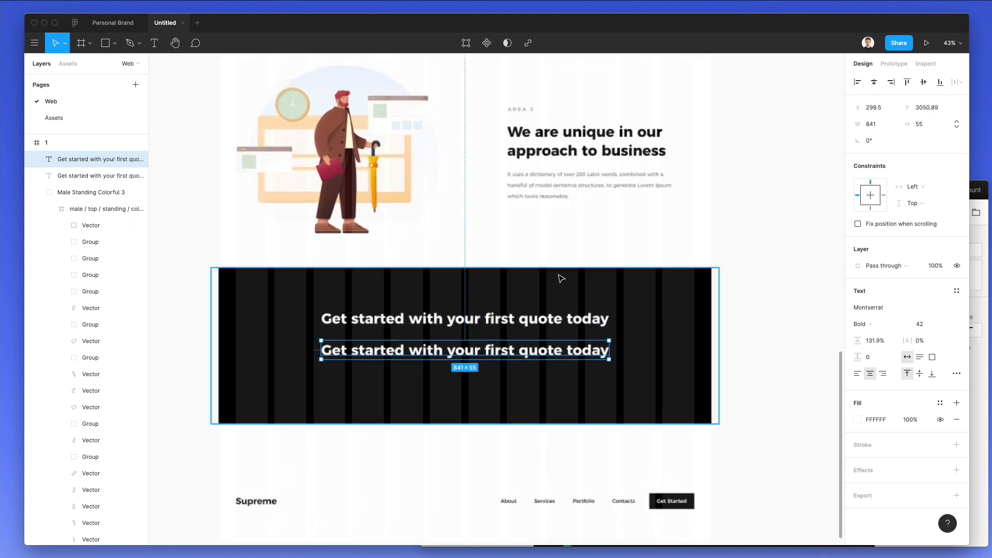
{"action": "double_click", "coordinate": [587, 182]}
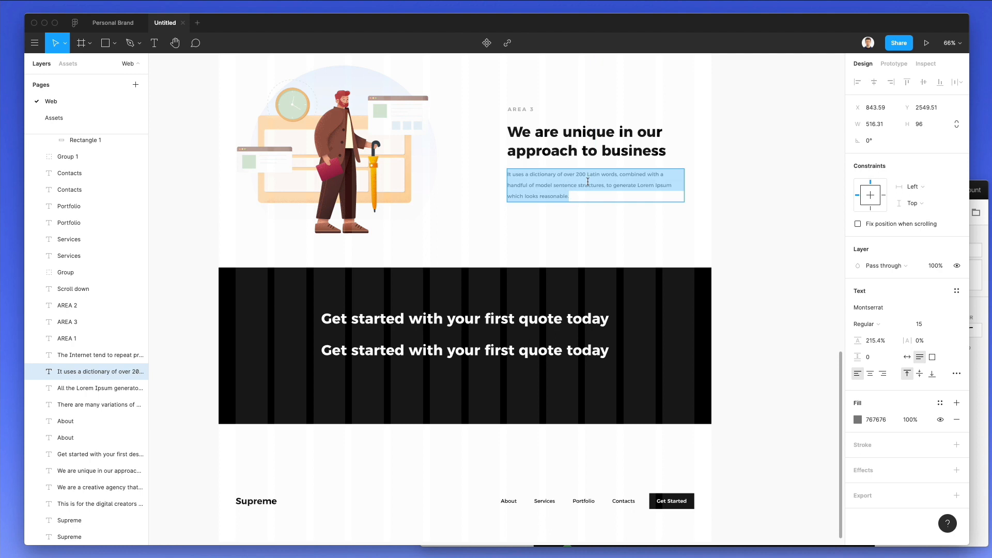
{"action": "key", "text": "Escape"}
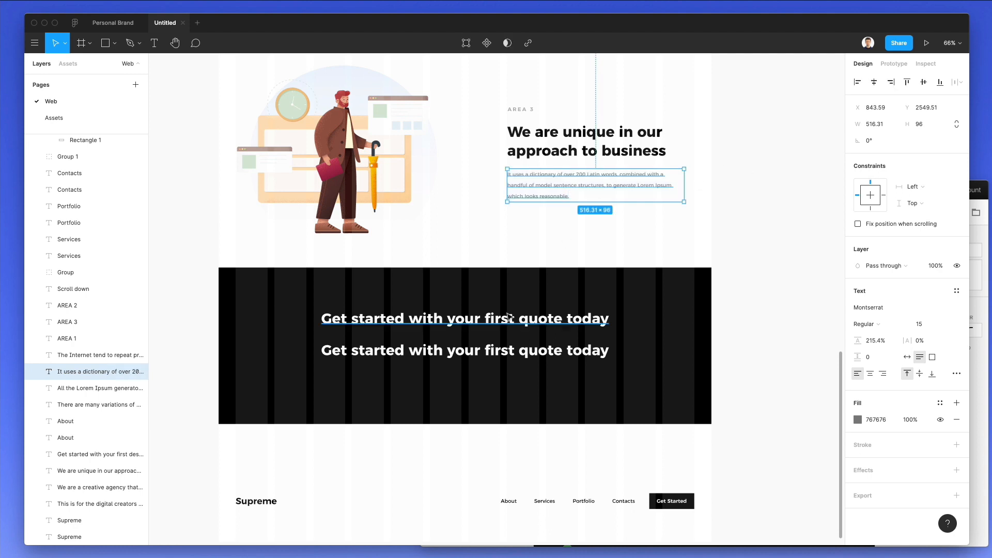
{"action": "left_click", "coordinate": [509, 350]}
{"action": "key", "text": "Delete"}
{"action": "key", "text": "ctrl+v"}
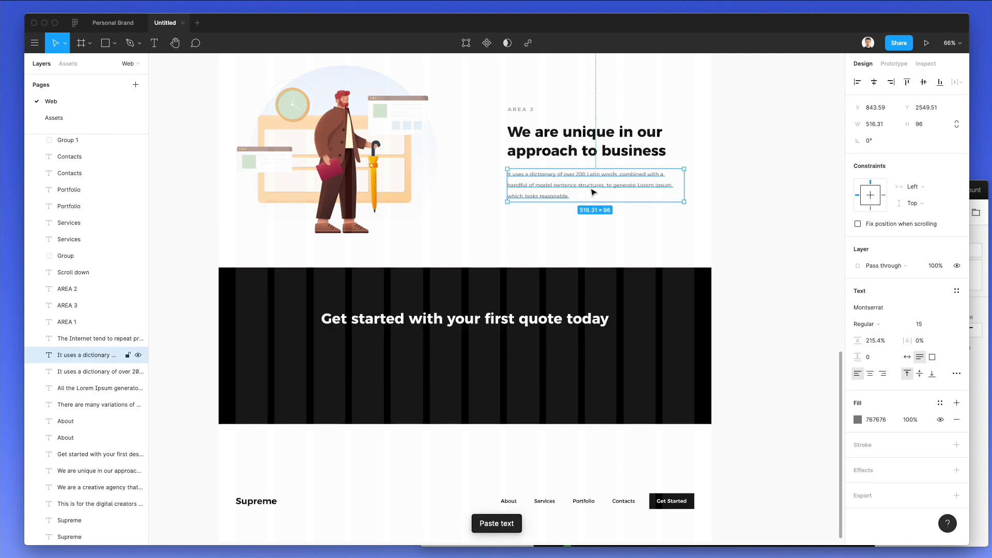
{"action": "left_click_drag", "start_coordinate": [593, 192], "coordinate": [497, 364]}
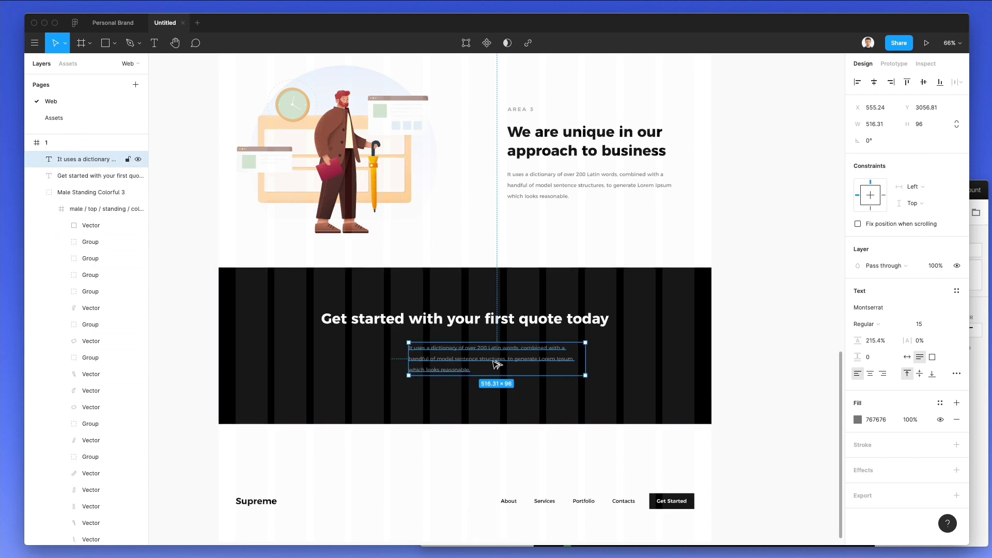
Replace the paragraph on the black band with "Click the button below in order to contact and send a message to us.".
{"action": "double_click", "coordinate": [495, 365]}
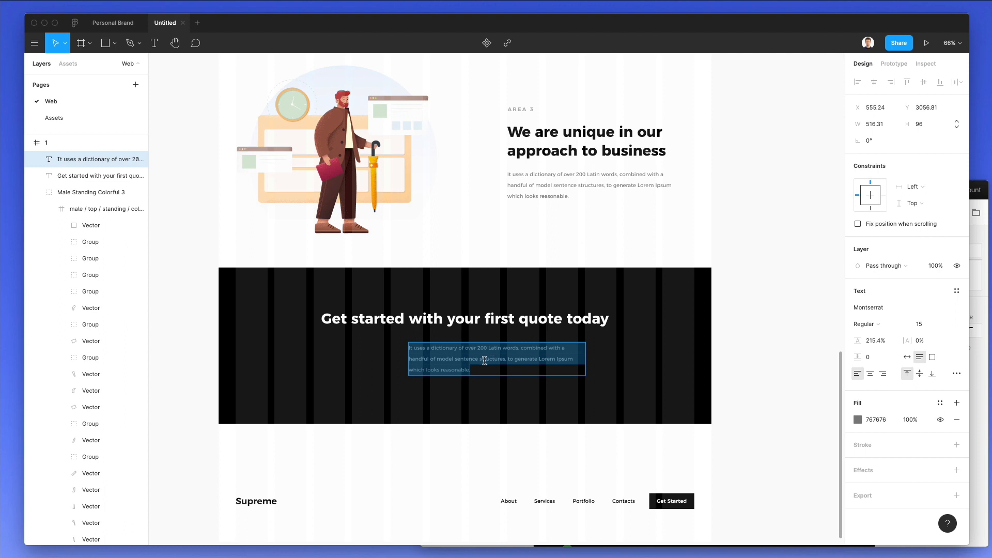
{"action": "type", "text": "Writ"}
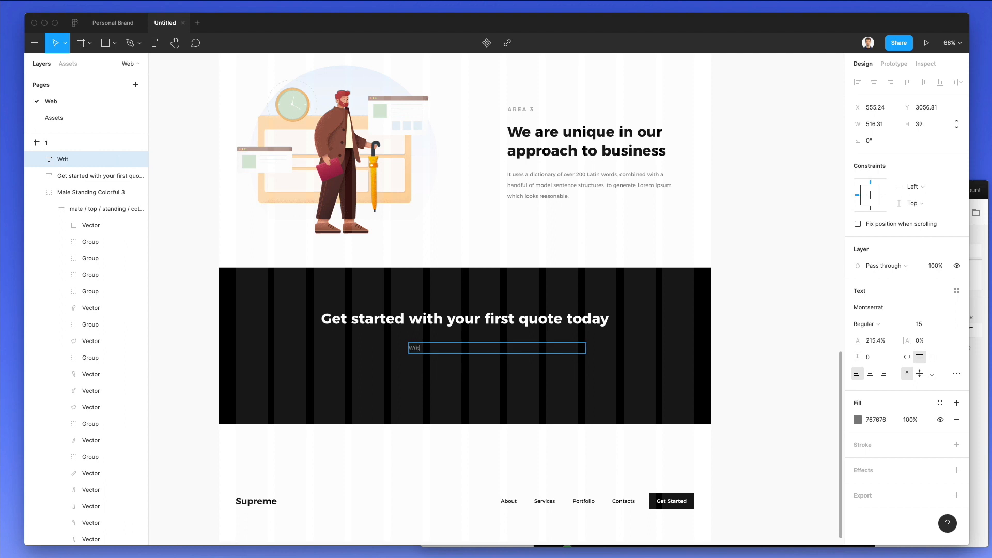
{"action": "key", "text": "ctrl+a"}
{"action": "type", "text": "Cl"}
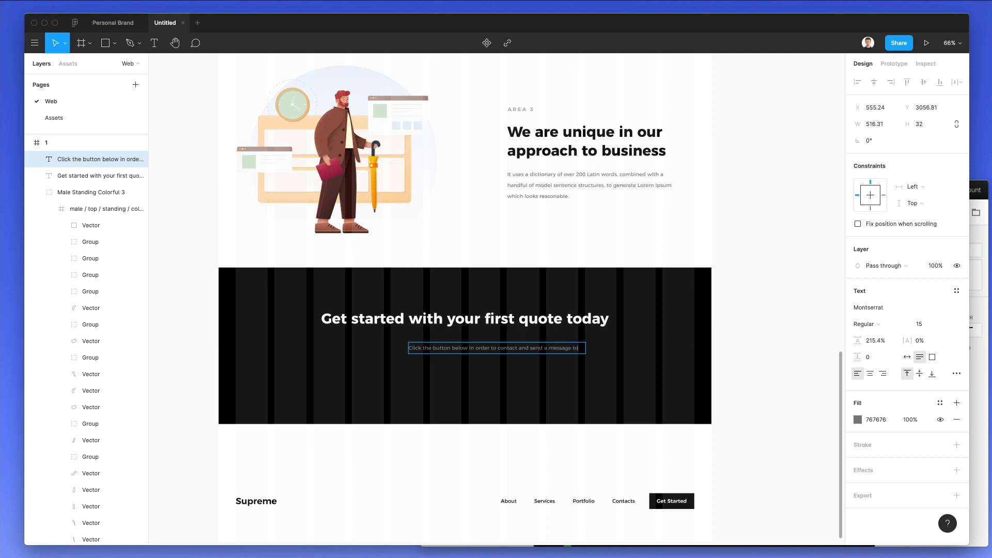
{"action": "type", "text": "."}
{"action": "scroll", "coordinate": [488, 361], "scroll_direction": "up", "scroll_amount": 5}
{"action": "key", "text": "super+a"}
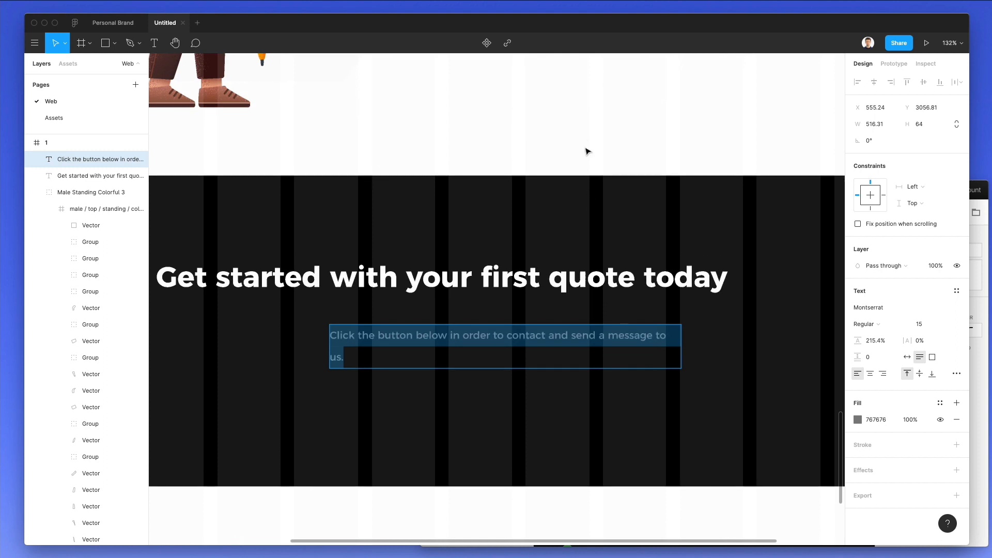
Set the fill of the black band's paragraph to FFFFFF and center-align its text.
{"action": "key", "text": "ctrl+c"}
{"action": "left_click", "coordinate": [585, 139]}
{"action": "scroll", "coordinate": [586, 139], "scroll_direction": "down", "scroll_amount": 5}
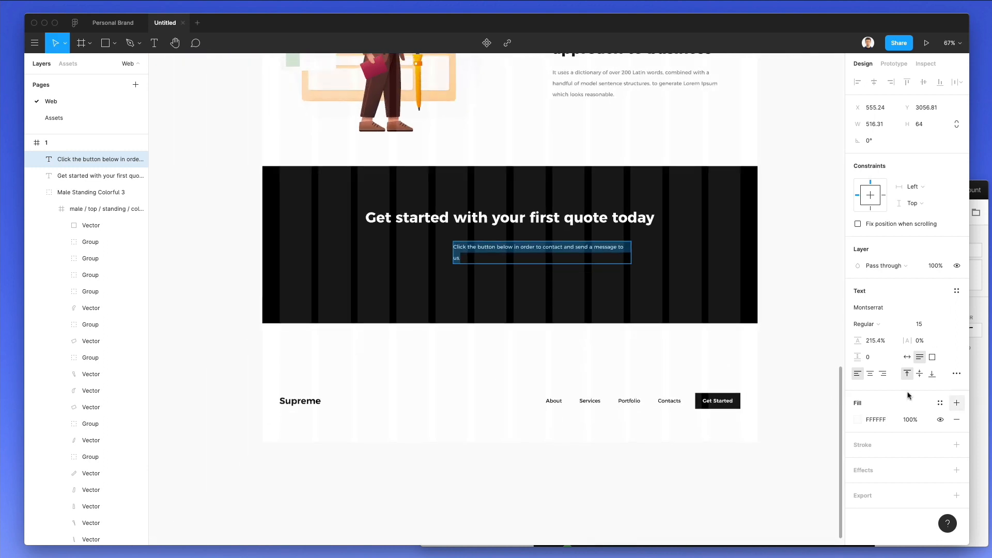
{"action": "left_click", "coordinate": [870, 374]}
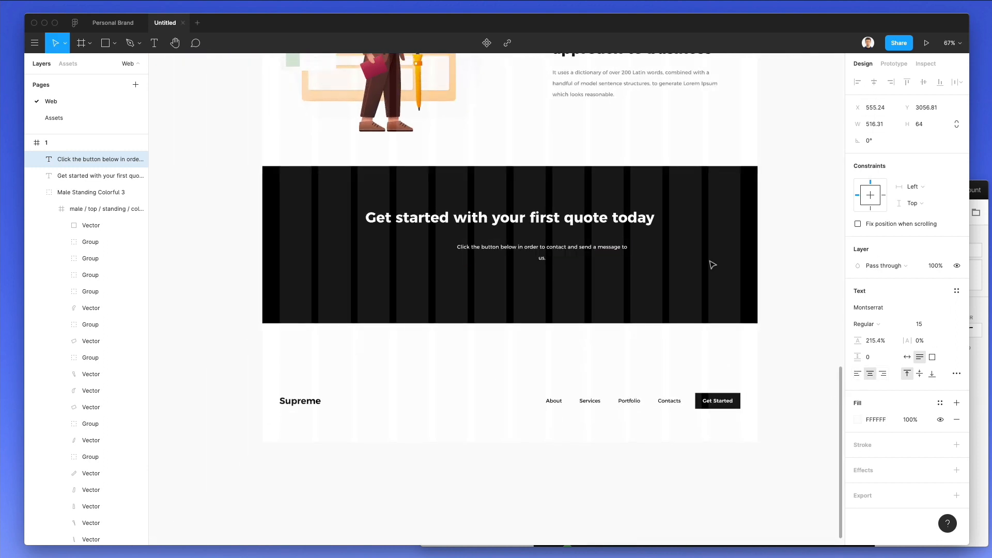
Set the band's paragraph to auto width so it fits one line, center it horizontally on the page and move it up 10 px.
{"action": "left_click", "coordinate": [907, 357]}
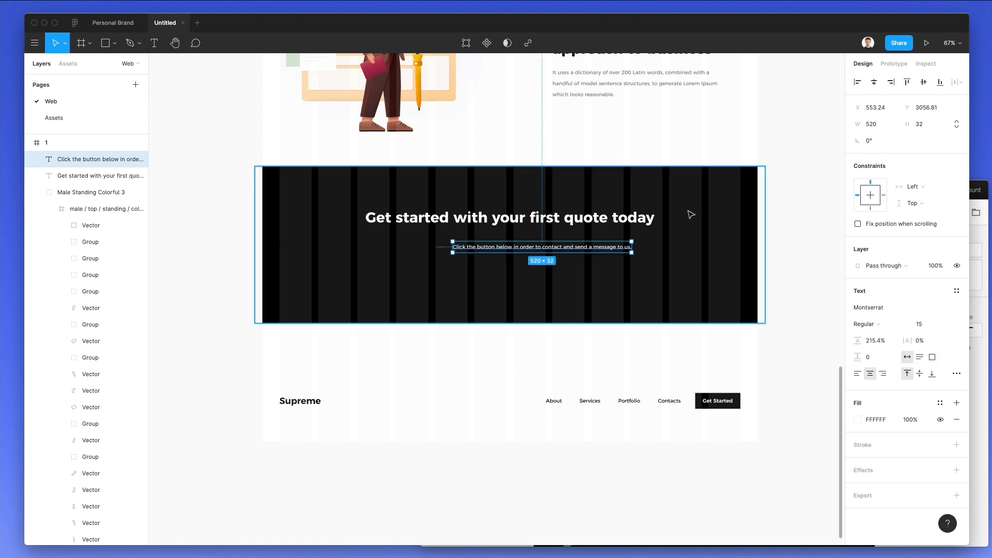
{"action": "left_click", "coordinate": [874, 83]}
{"action": "key", "text": "shift+Up"}
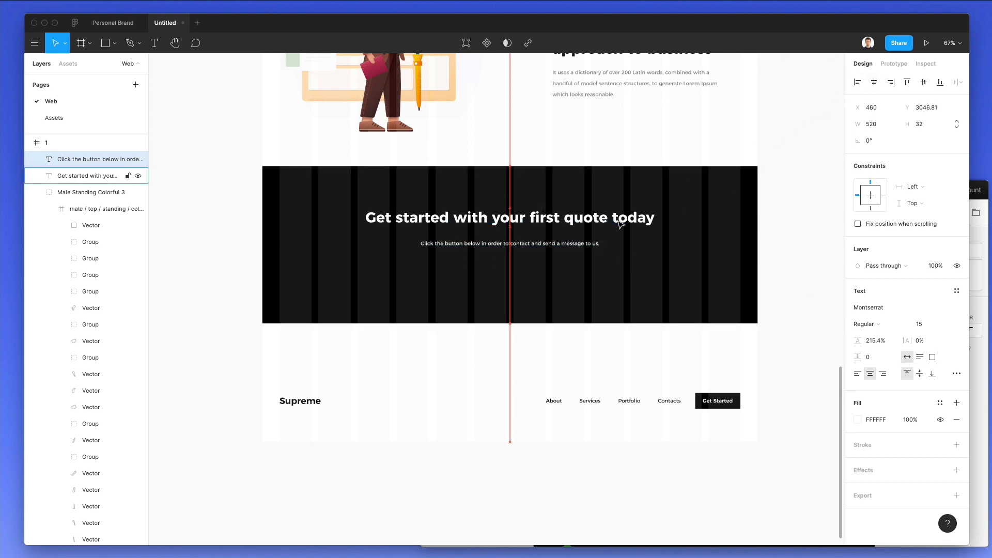
Duplicate the footer's Get Started button onto the black band, centered below the paragraph, and bring the copy to the front.
{"action": "left_click", "coordinate": [724, 406]}
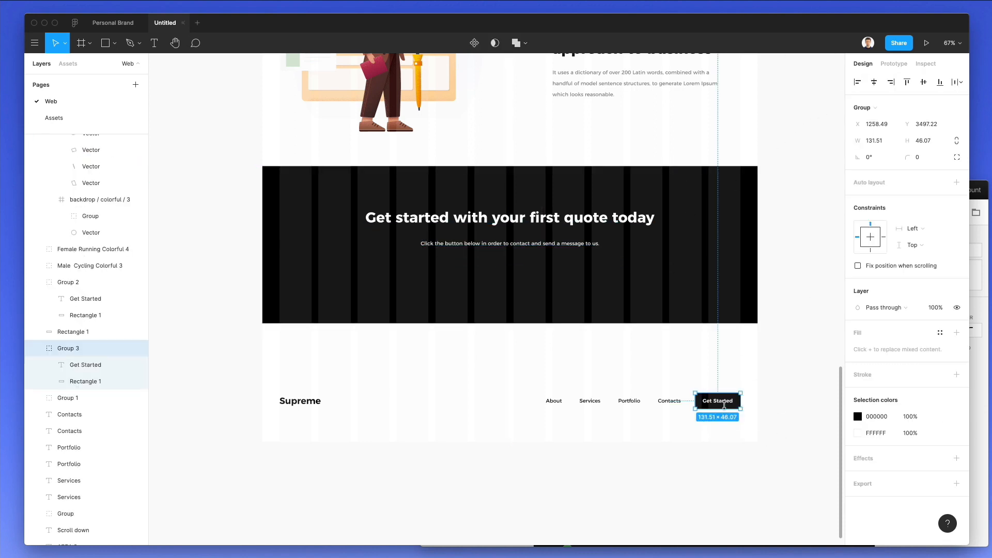
{"action": "left_click_drag", "start_coordinate": [726, 402], "coordinate": [532, 282]}
{"action": "key", "text": "super+z"}
{"action": "left_click_drag", "start_coordinate": [775, 363], "coordinate": [705, 417]}
{"action": "left_click_drag", "start_coordinate": [729, 402], "coordinate": [521, 282]}
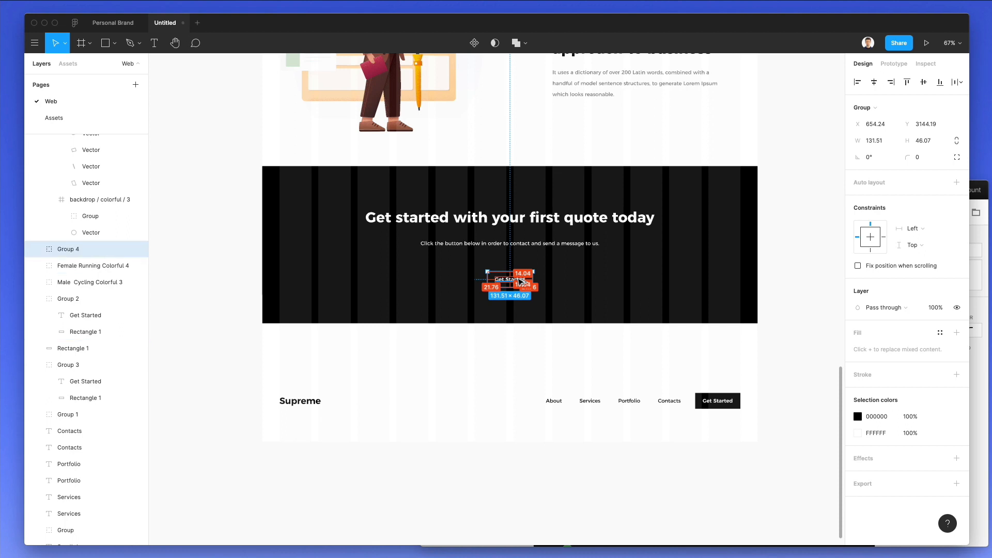
{"action": "key", "text": "alt+super+]"}
{"action": "left_click", "coordinate": [564, 348]}
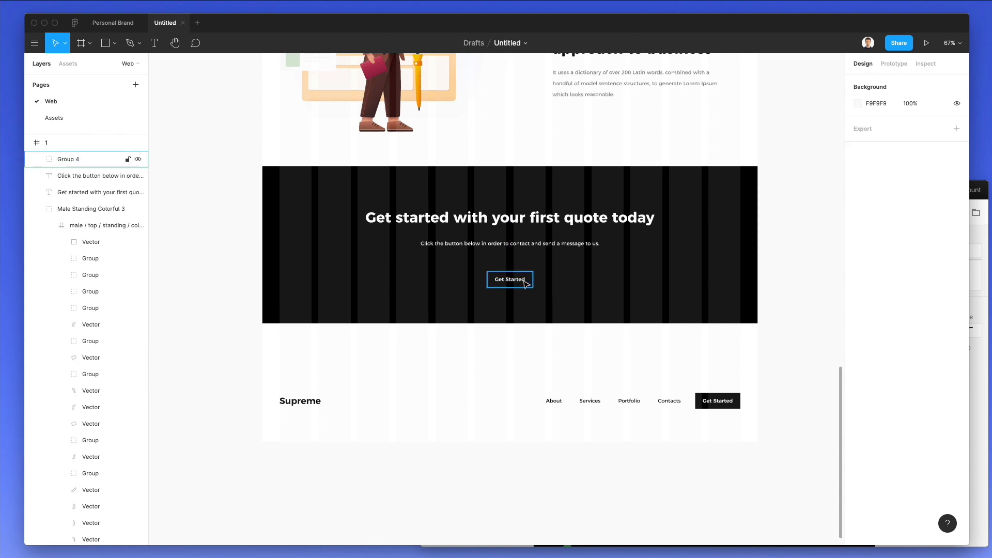
Recolor the band's Get Started button with a black label and a white rectangle, sampling the colors from the page.
{"action": "left_click", "coordinate": [523, 280]}
{"action": "double_click", "coordinate": [520, 280]}
{"action": "key", "text": "i"}
{"action": "left_click", "coordinate": [577, 281]}
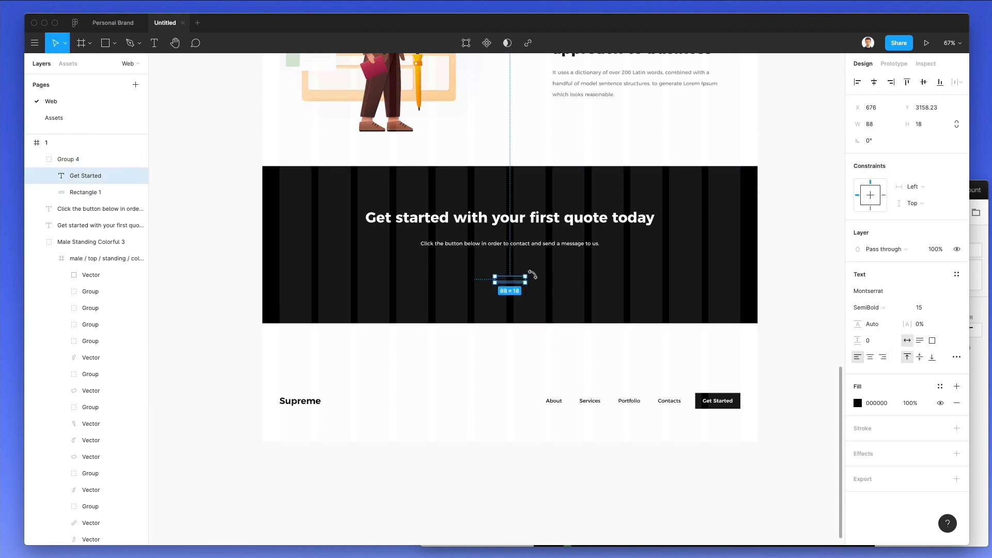
{"action": "left_click", "coordinate": [539, 274]}
{"action": "left_click", "coordinate": [528, 279]}
{"action": "key", "text": "i"}
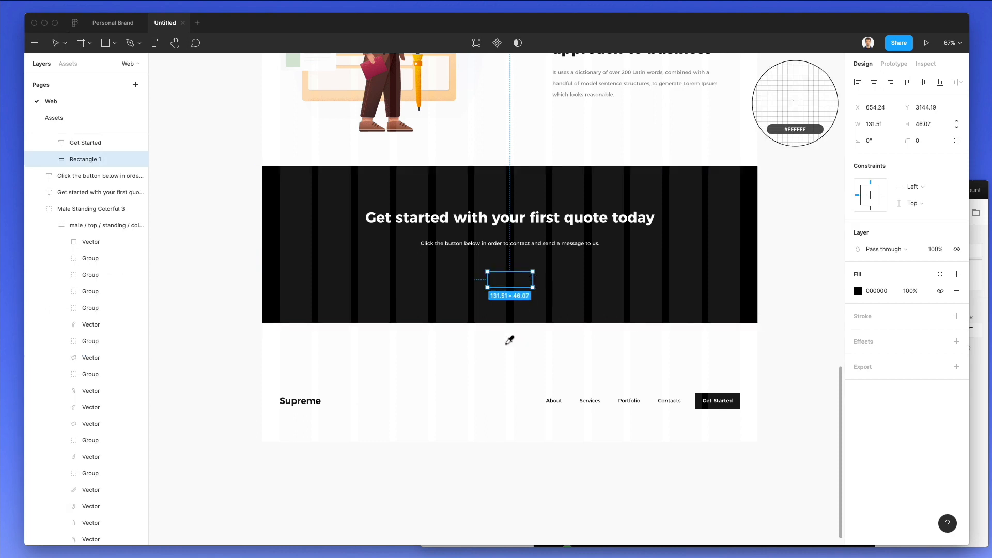
{"action": "left_click", "coordinate": [512, 343]}
{"action": "left_click", "coordinate": [514, 348]}
Move the white Get Started button up to Y 3123.19, closer to the paragraph on the black band.
{"action": "left_click", "coordinate": [508, 274]}
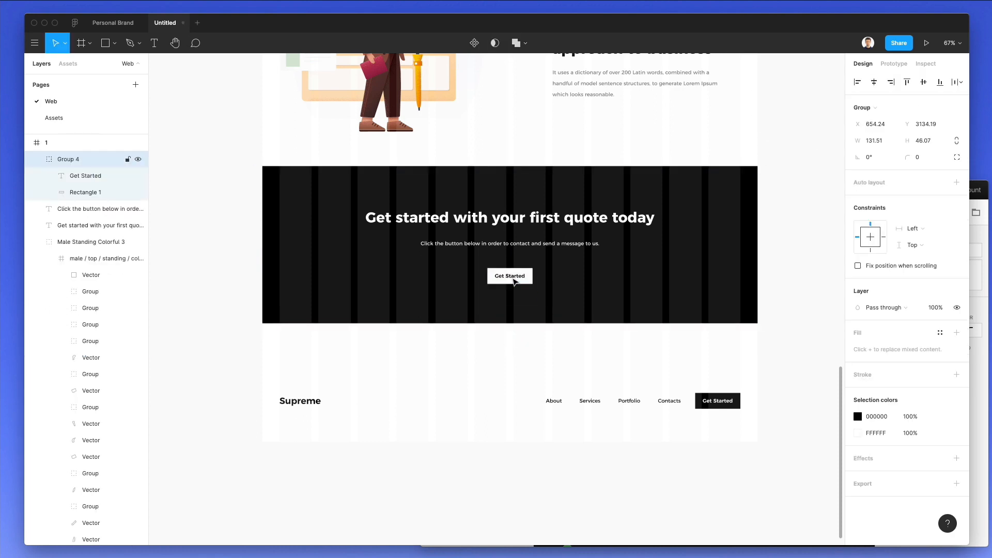
{"action": "key", "text": "shift+Up"}
{"action": "key", "text": "shift+Up"}
{"action": "key", "text": "shift+Up"}
{"action": "key", "text": "Down"}
{"action": "key", "text": "Down"}
{"action": "key", "text": "Down"}
{"action": "key", "text": "Down"}
{"action": "key", "text": "Down"}
{"action": "key", "text": "Down"}
{"action": "key", "text": "Down"}
{"action": "key", "text": "Down"}
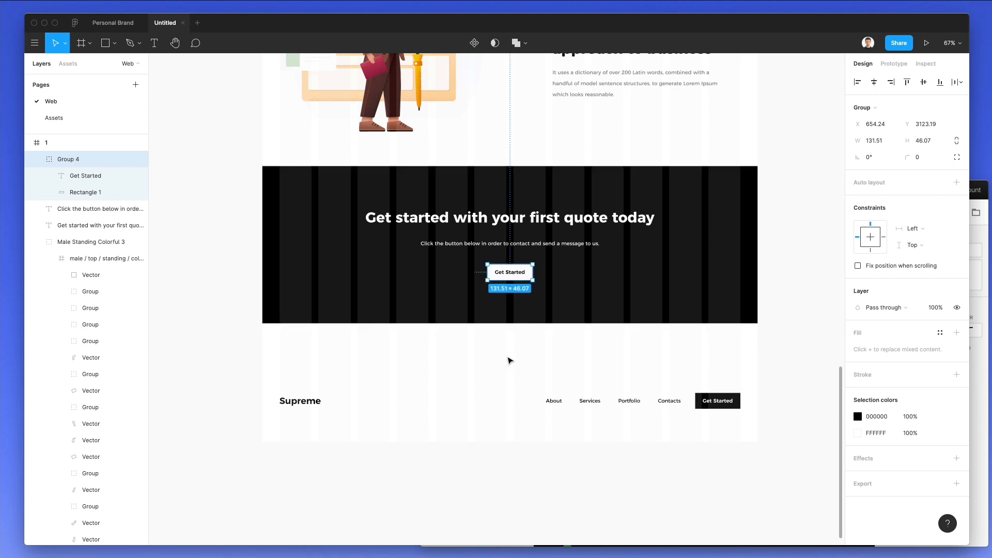
Move the whole footer row up so that it sits 44 px below the black band.
{"action": "left_click", "coordinate": [510, 357]}
{"action": "left_click_drag", "start_coordinate": [263, 376], "coordinate": [770, 437]}
{"action": "left_click_drag", "start_coordinate": [716, 402], "coordinate": [714, 357]}
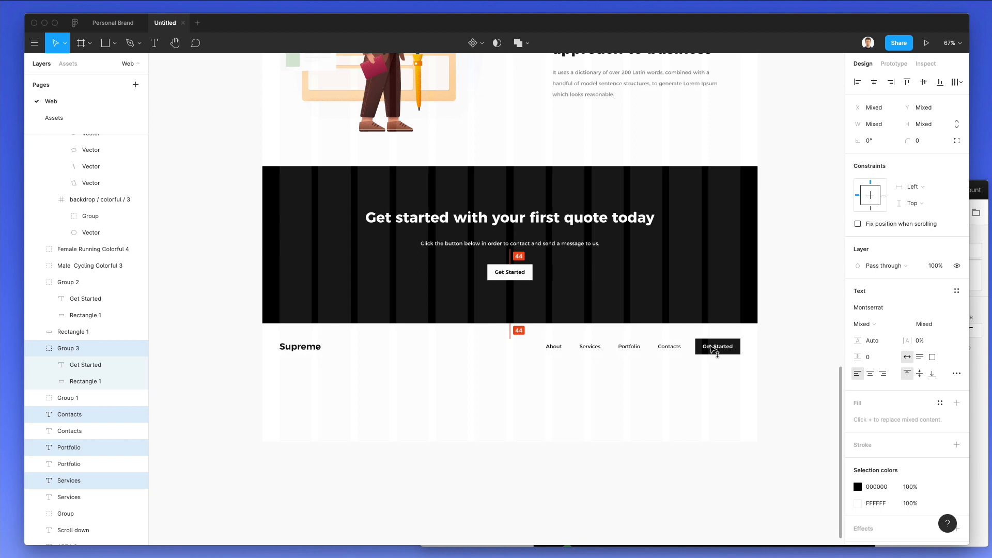
Shorten the page frame from its lower edge to a height of 3445, just below the footer row.
{"action": "scroll", "coordinate": [452, 317], "scroll_direction": "up", "scroll_amount": 5}
{"action": "scroll", "coordinate": [457, 320], "scroll_direction": "down", "scroll_amount": 5, "text": "ctrl"}
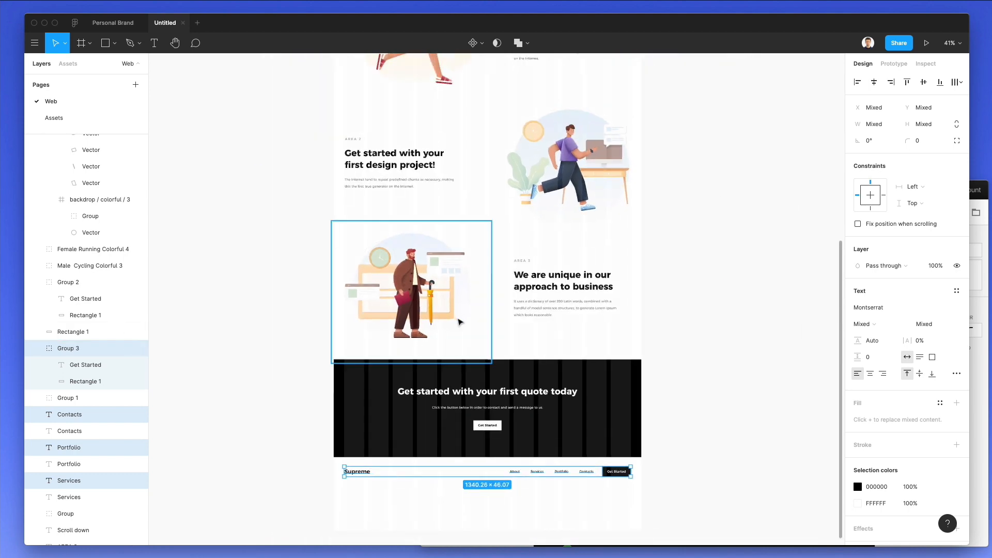
{"action": "scroll", "coordinate": [337, 228], "scroll_direction": "up", "scroll_amount": 10}
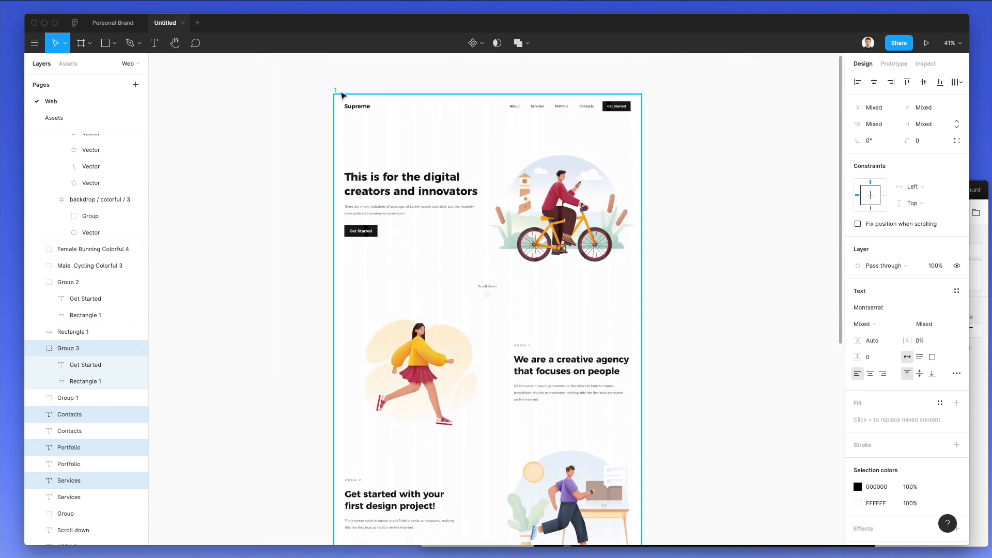
{"action": "left_click", "coordinate": [342, 96]}
{"action": "scroll", "coordinate": [413, 258], "scroll_direction": "down", "scroll_amount": 12}
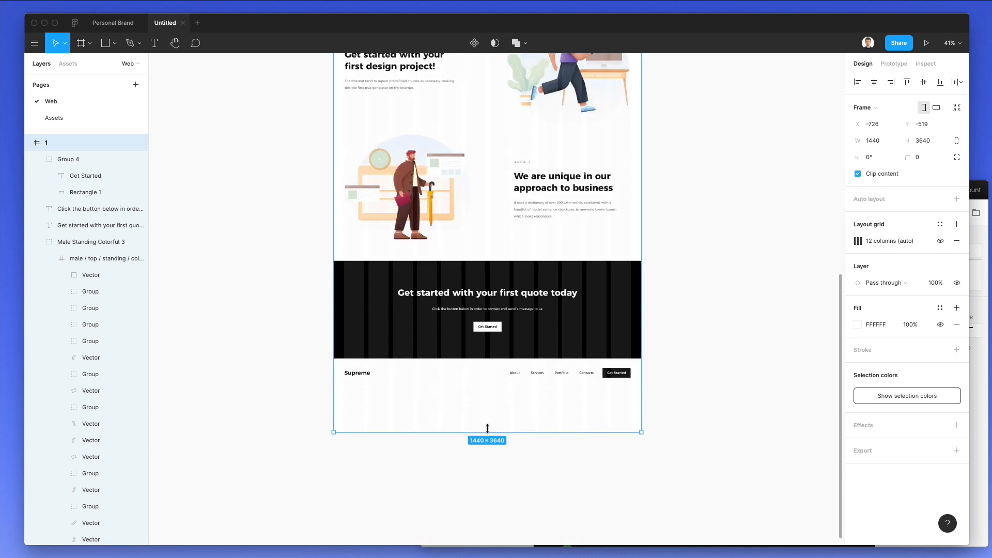
{"action": "left_click_drag", "start_coordinate": [487, 428], "coordinate": [489, 387]}
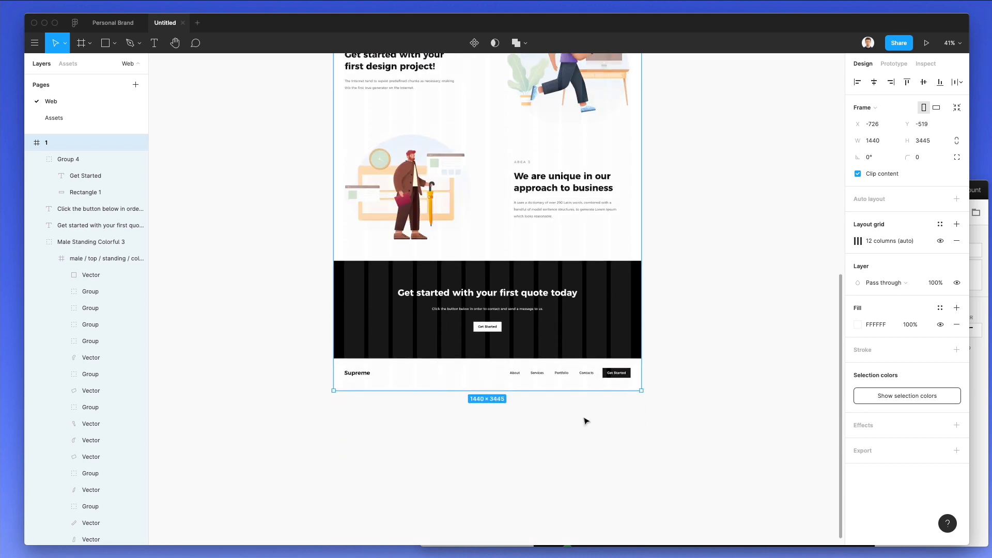
{"action": "left_click_drag", "start_coordinate": [720, 434], "coordinate": [294, 365]}
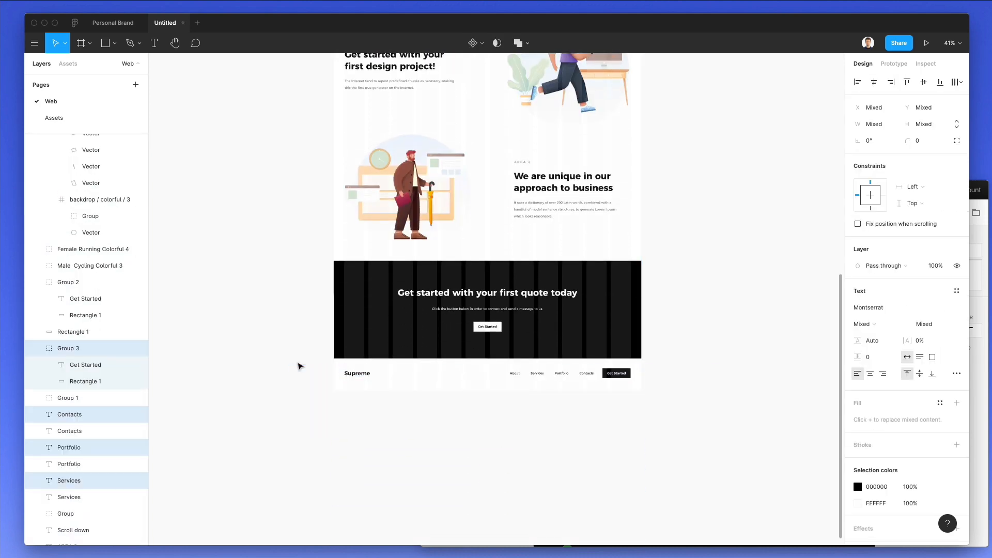
{"action": "left_click", "coordinate": [305, 343]}
Hide the 12-column layout grid on the page frame.
{"action": "scroll", "coordinate": [342, 345], "scroll_direction": "up", "scroll_amount": 5}
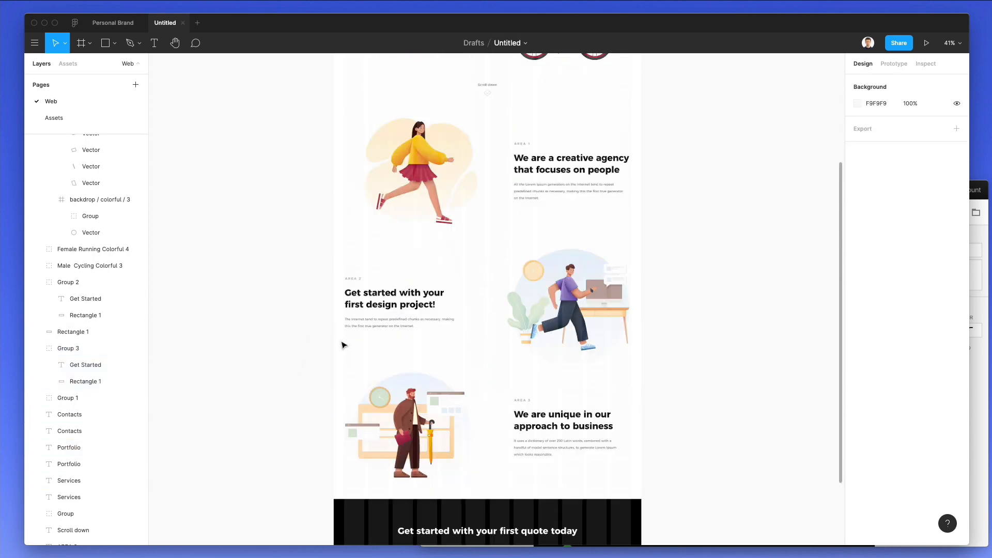
{"action": "scroll", "coordinate": [342, 345], "scroll_direction": "up", "scroll_amount": 6}
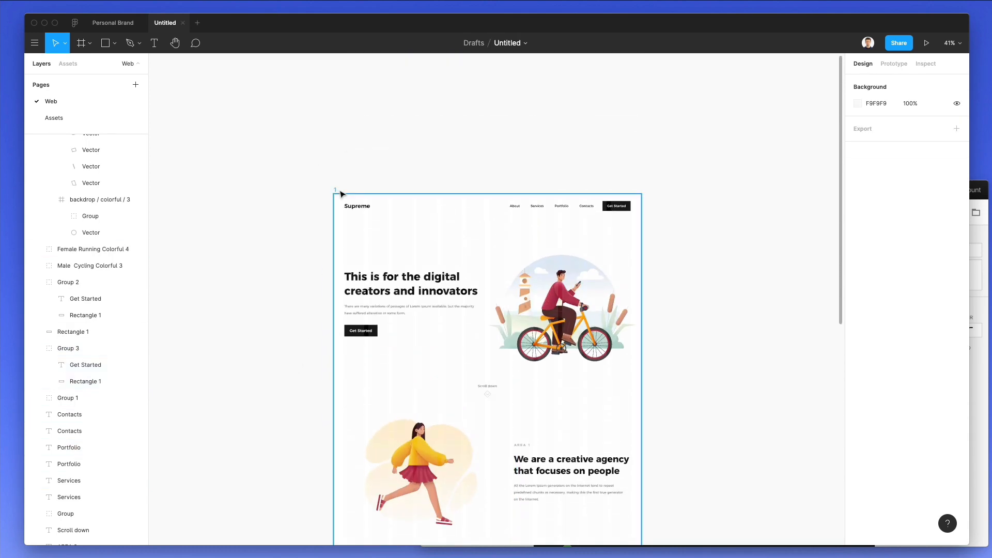
{"action": "left_click", "coordinate": [341, 193]}
{"action": "scroll", "coordinate": [341, 194], "scroll_direction": "down", "scroll_amount": 2}
{"action": "left_click", "coordinate": [940, 241]}
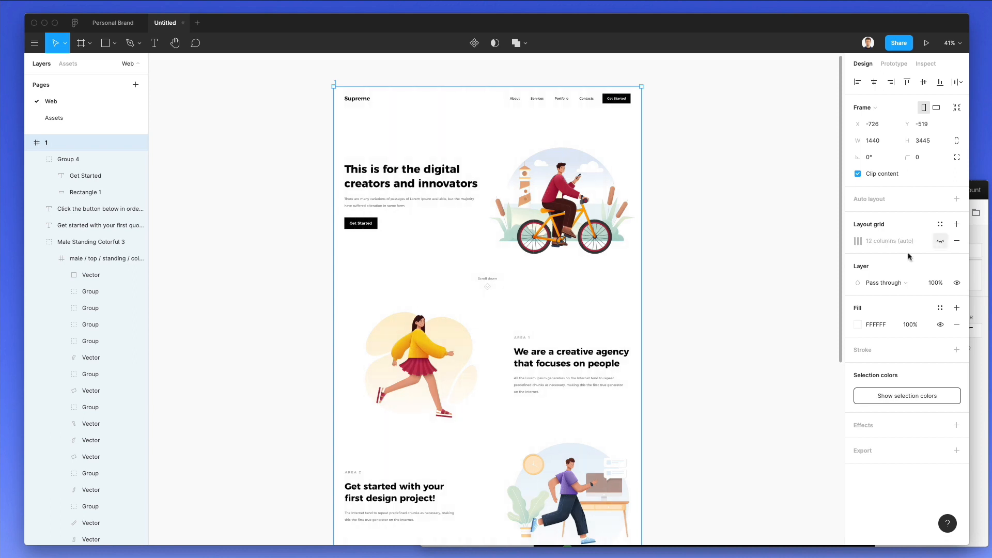
{"action": "left_click", "coordinate": [679, 263]}
Move the black band with its texts and button, together with the footer row, slightly farther down below the AREA 3 section.
{"action": "scroll", "coordinate": [679, 264], "scroll_direction": "down", "scroll_amount": 3}
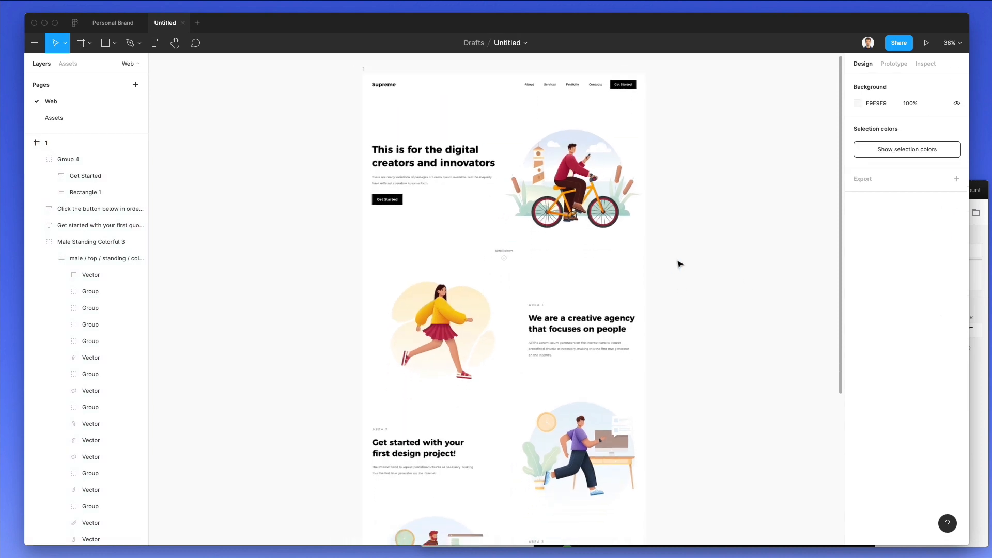
{"action": "scroll", "coordinate": [680, 264], "scroll_direction": "down", "scroll_amount": 6}
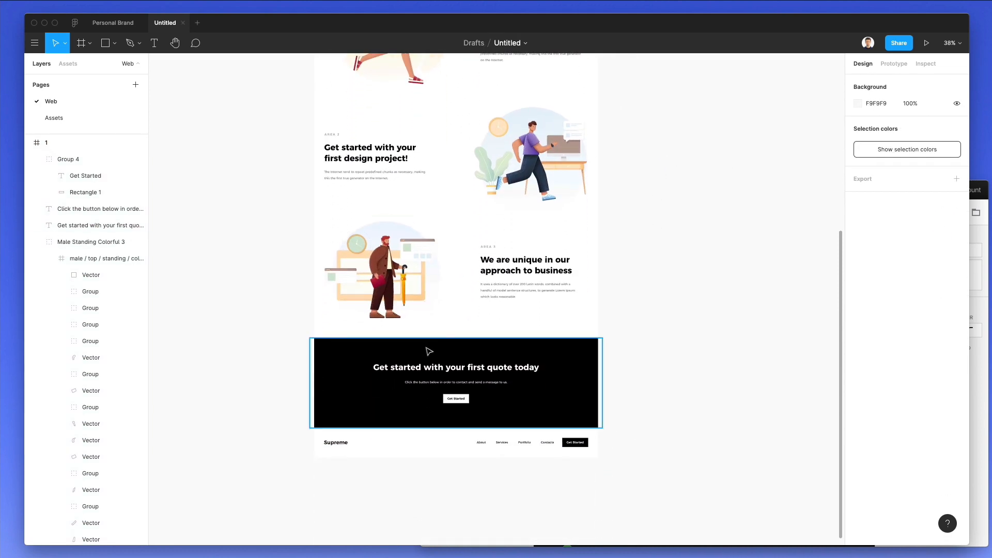
{"action": "left_click_drag", "start_coordinate": [287, 343], "coordinate": [655, 452]}
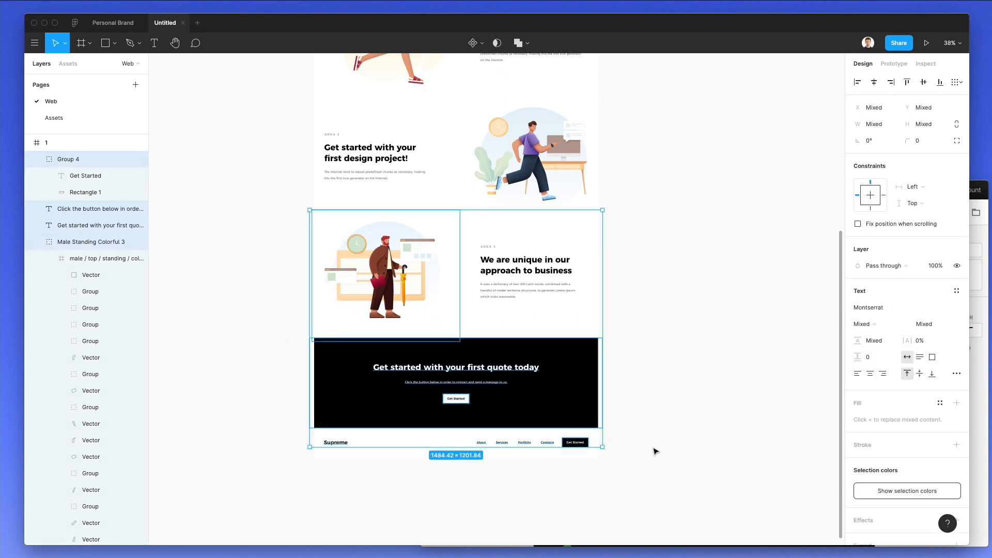
{"action": "left_click", "coordinate": [655, 452]}
{"action": "scroll", "coordinate": [646, 429], "scroll_direction": "up", "scroll_amount": 2}
{"action": "left_click_drag", "start_coordinate": [661, 488], "coordinate": [253, 400]}
{"action": "key", "text": "shift+Down"}
{"action": "key", "text": "shift+Down"}
{"action": "key", "text": "shift+Down"}
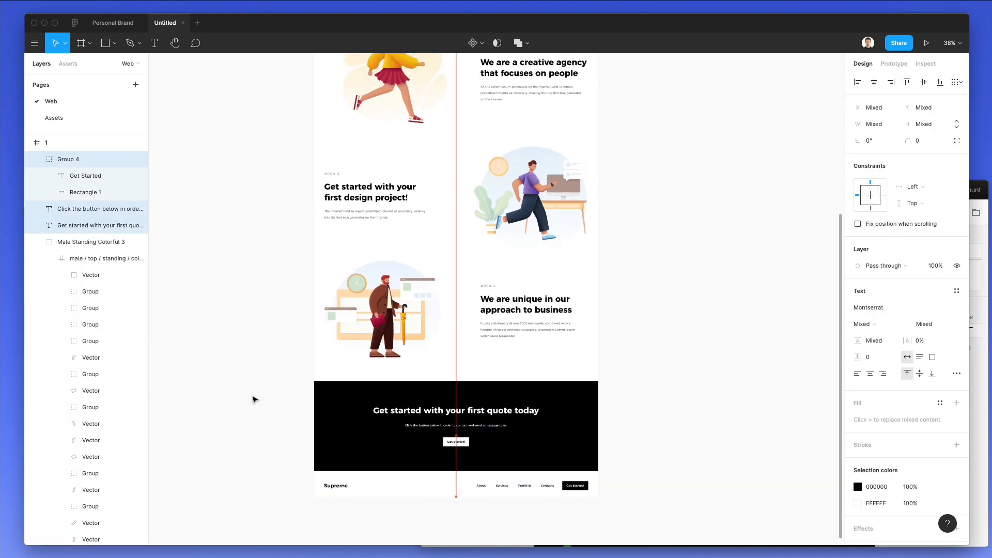
Extend the page frame's lower edge to a height of 3478 to restore the space below the footer row.
{"action": "scroll", "coordinate": [336, 259], "scroll_direction": "up", "scroll_amount": 12}
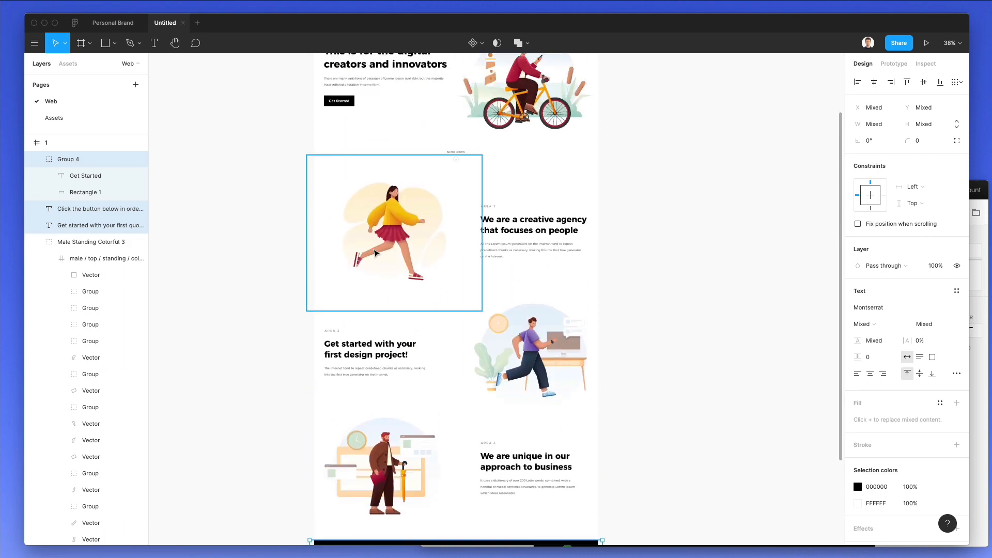
{"action": "left_click", "coordinate": [318, 95]}
{"action": "scroll", "coordinate": [633, 144], "scroll_direction": "down", "scroll_amount": 15}
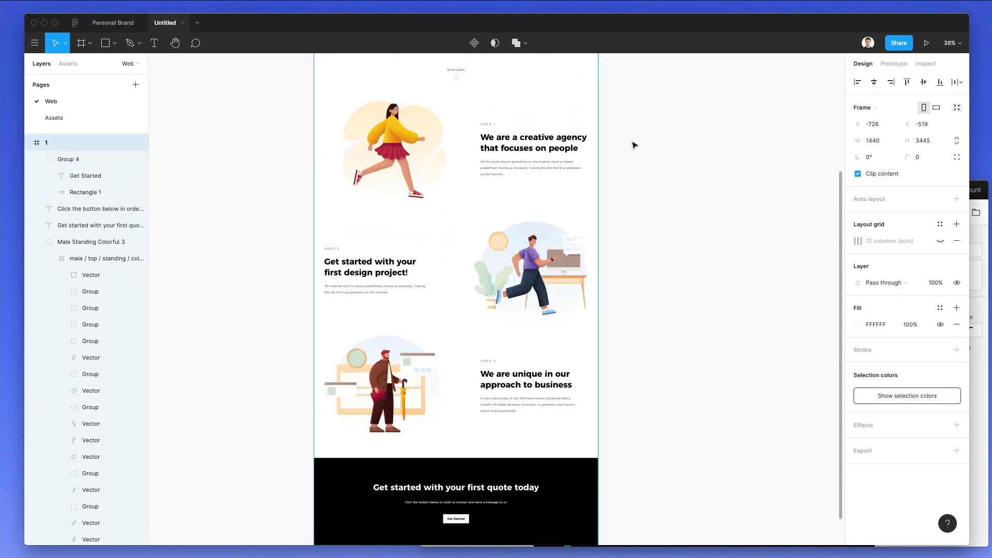
{"action": "left_click_drag", "start_coordinate": [506, 428], "coordinate": [506, 433]}
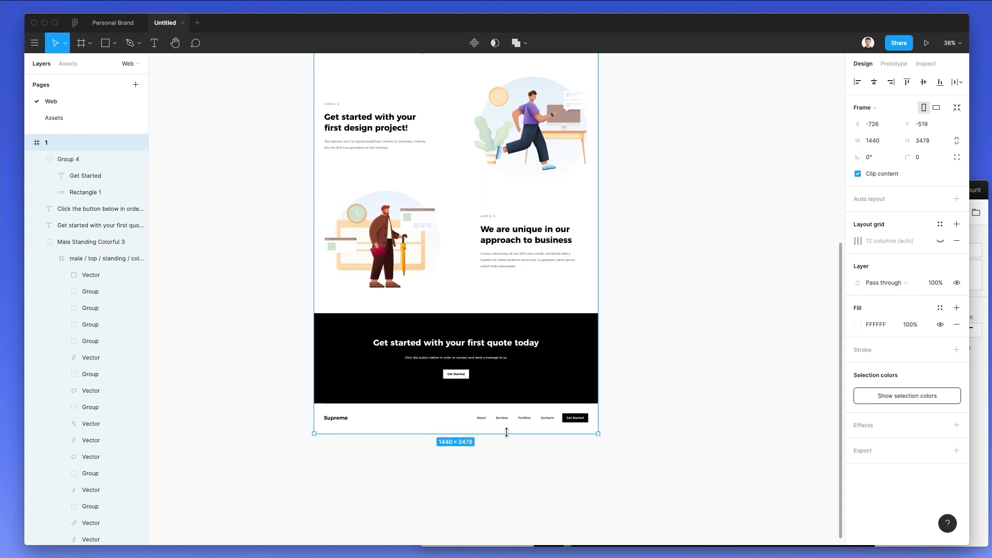
{"action": "left_click", "coordinate": [674, 384]}
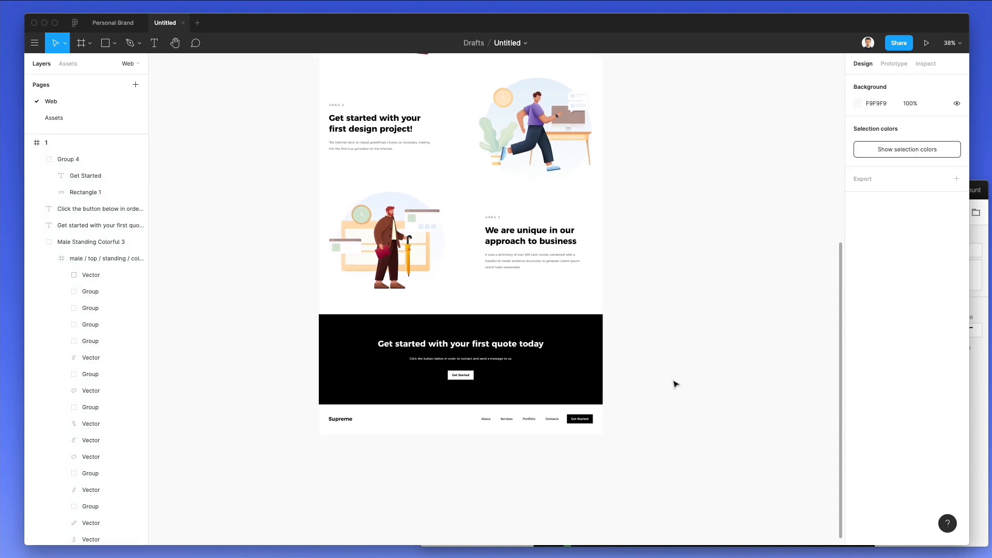
{"action": "scroll", "coordinate": [674, 384], "scroll_direction": "up", "scroll_amount": 10}
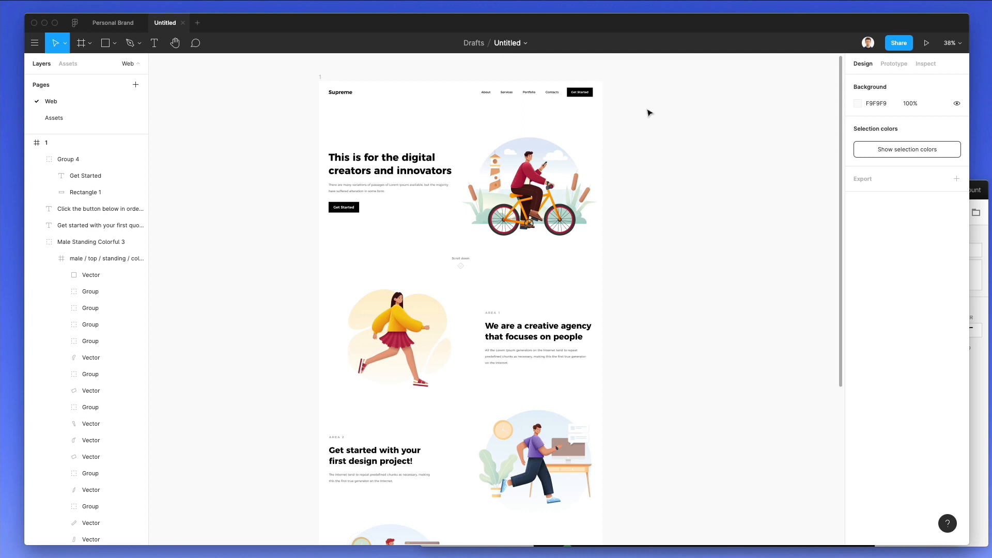
{"action": "scroll", "coordinate": [649, 113], "scroll_direction": "down", "scroll_amount": 2}
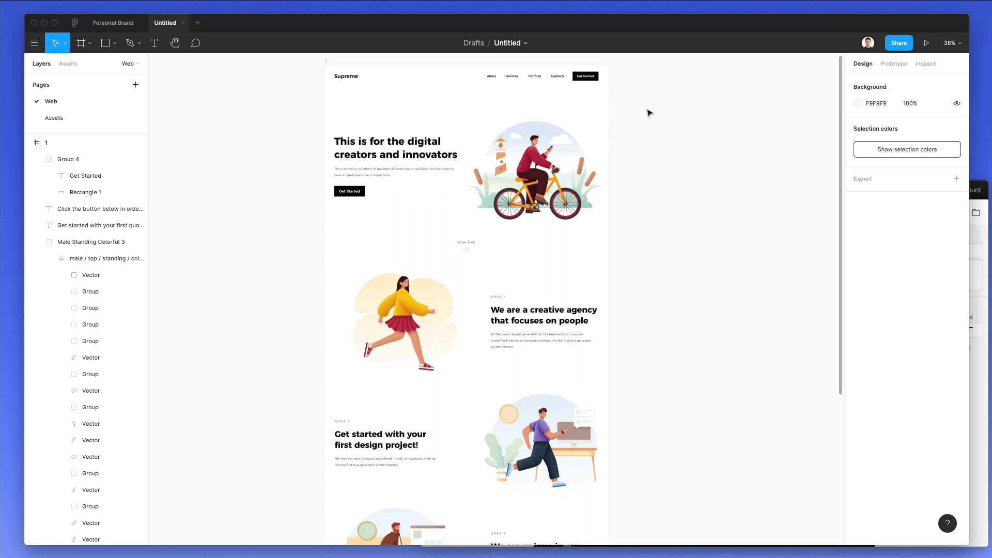